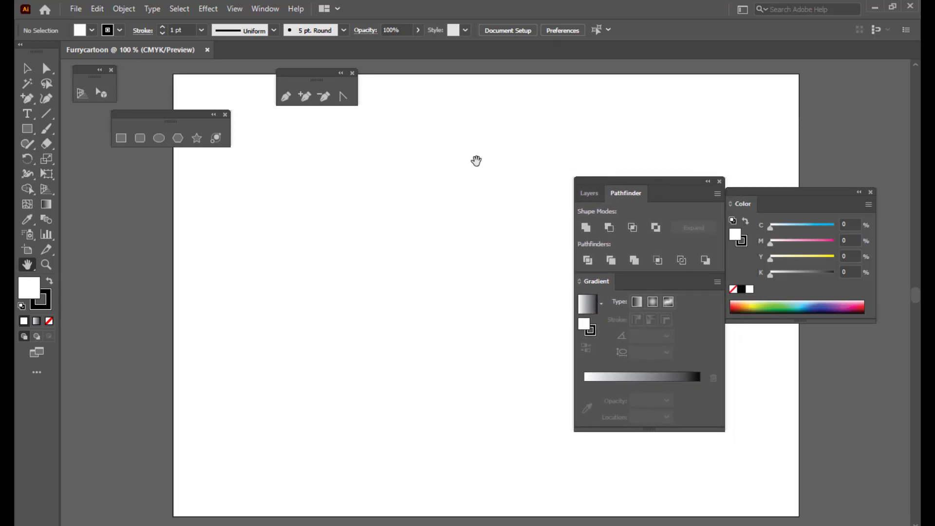
Zoom out to 66.67% and move the floating panels and tool palettes clear of the artboard.
key(ctrl+minus)
drag(474, 198, 335, 229)
drag(599, 187, 650, 179)
drag(376, 230, 397, 231)
drag(638, 177, 648, 175)
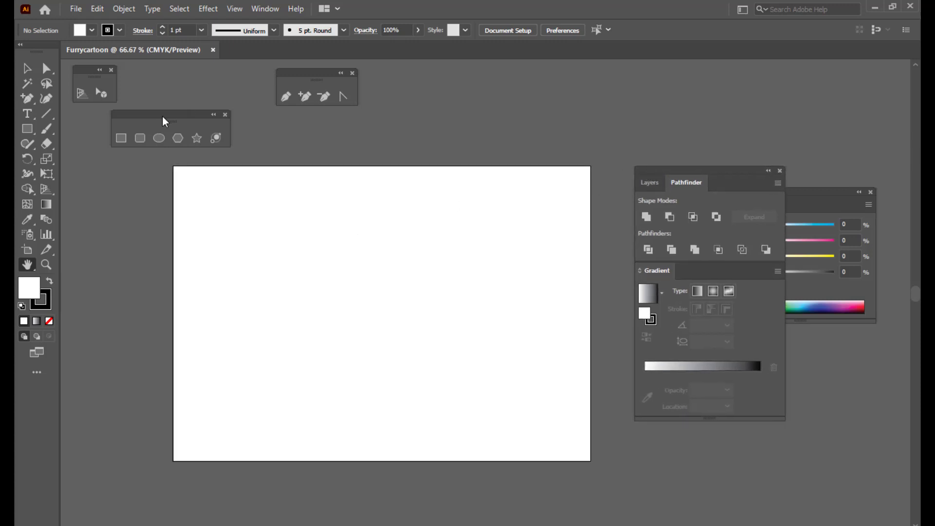
drag(162, 119, 177, 114)
drag(313, 81, 343, 89)
drag(180, 117, 217, 104)
Create a 10-point star with radii of 234.8114 pt and 117.4057 pt and move it to the artboard's centre.
click(248, 120)
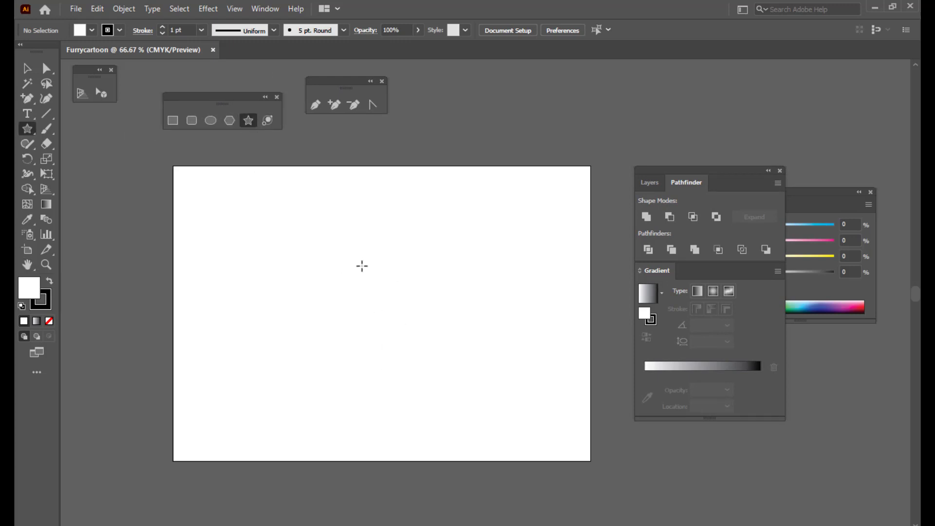
click(361, 265)
drag(505, 100, 470, 130)
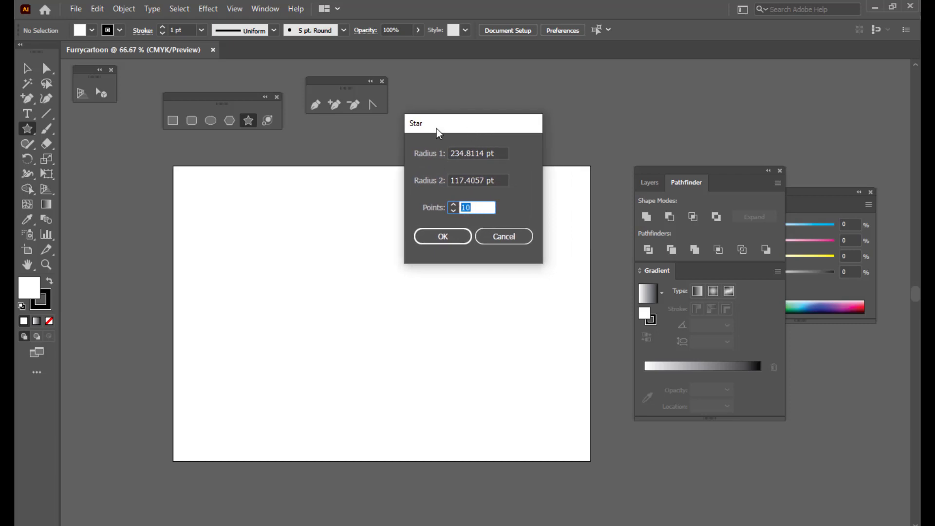
drag(438, 133, 455, 127)
click(454, 236)
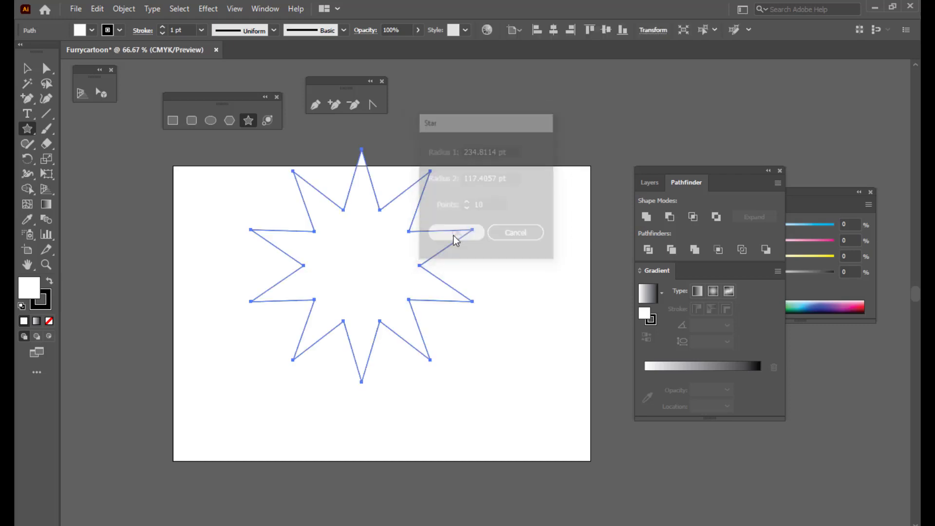
click(27, 68)
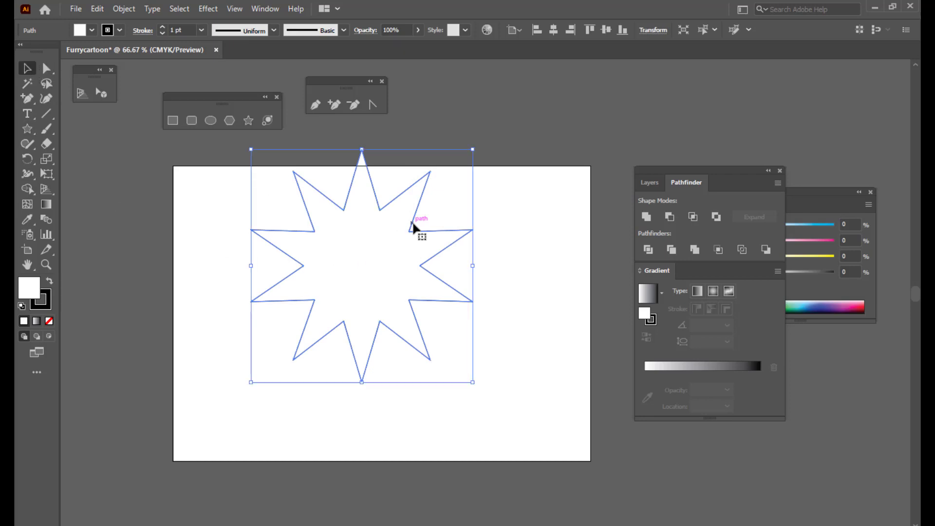
drag(413, 229, 433, 270)
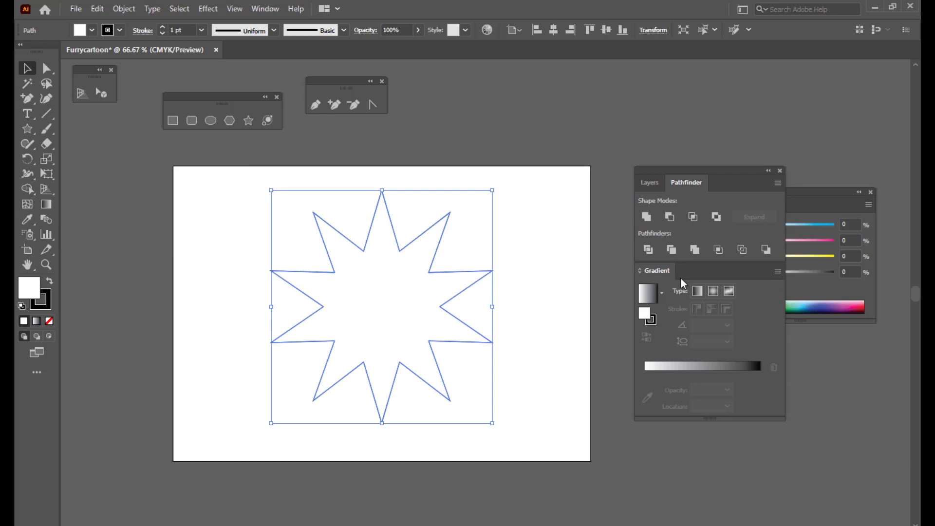
Fill the star with the white-to-black linear gradient and select its white colour stop.
click(652, 368)
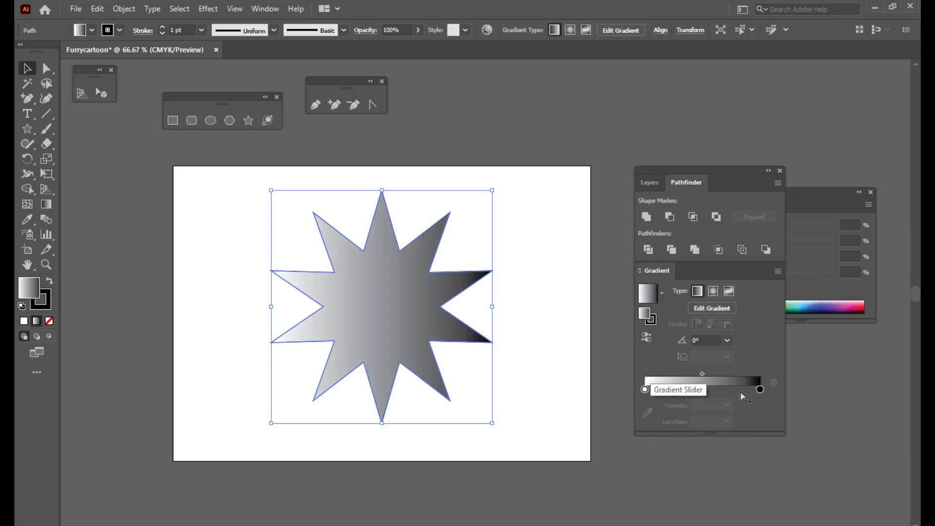
click(645, 389)
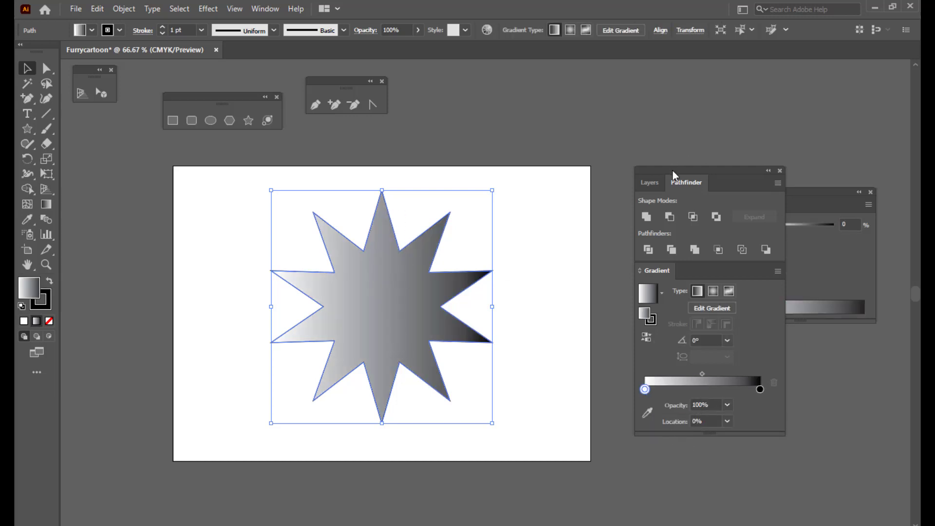
Arrange the Gradient and Color panels side by side and enlarge the Color panel's spectrum area.
drag(673, 170, 658, 120)
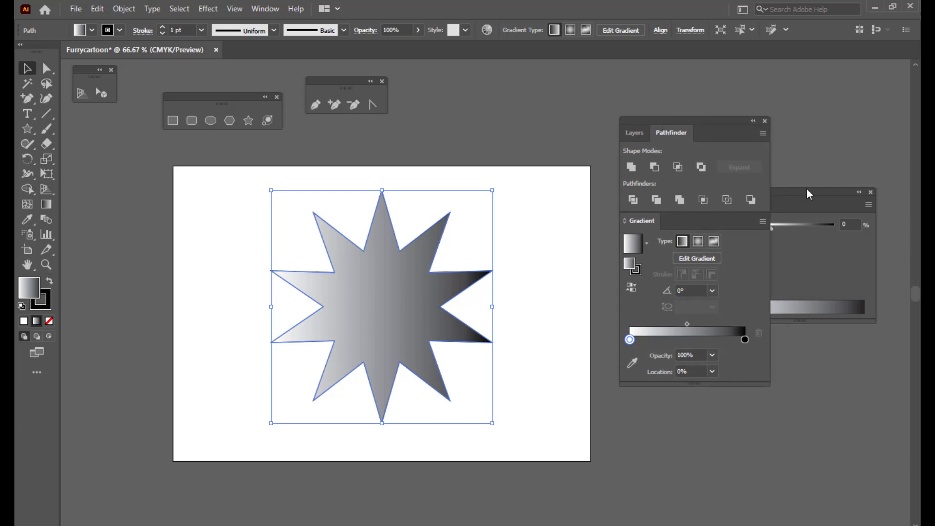
drag(806, 190, 755, 90)
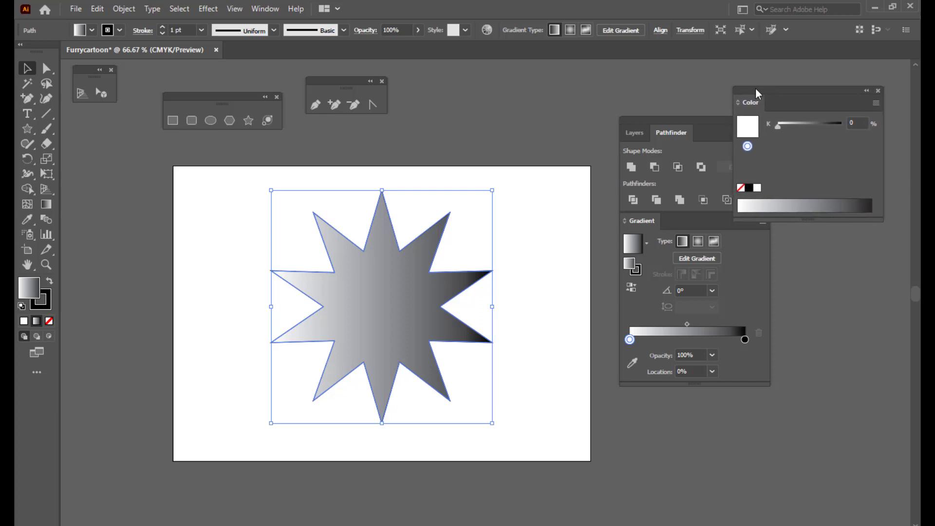
click(265, 9)
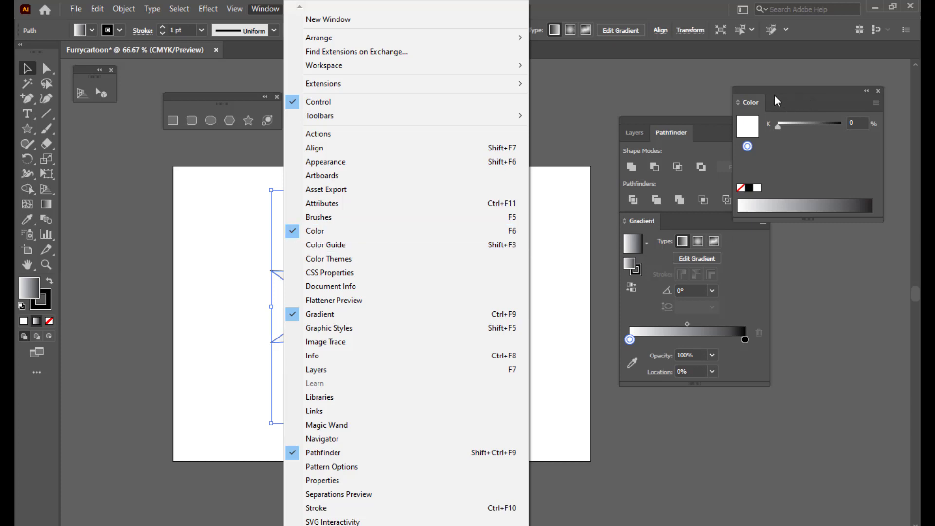
drag(775, 96, 781, 95)
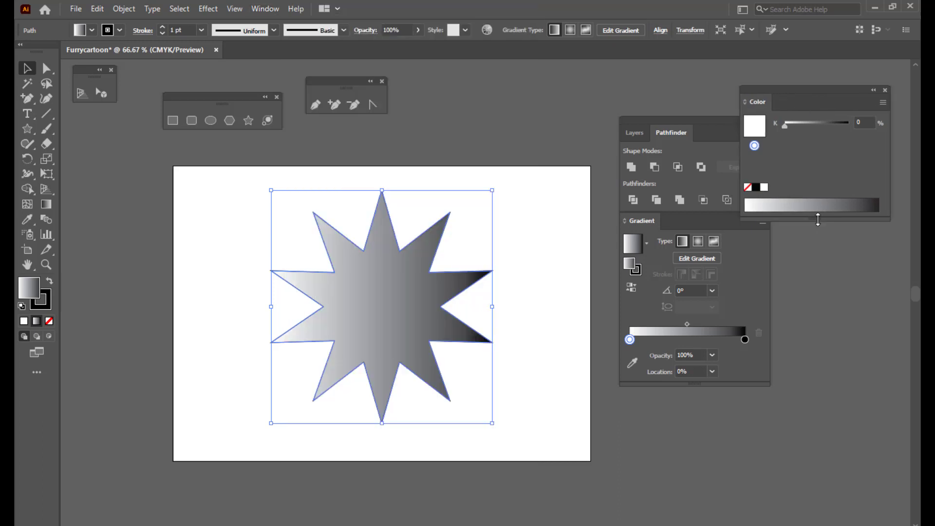
drag(816, 221, 815, 344)
drag(767, 93, 770, 100)
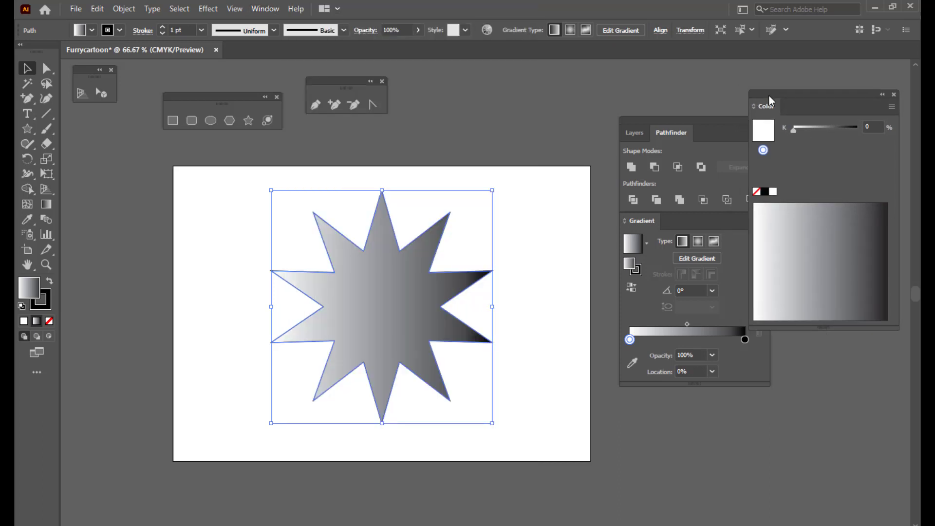
drag(684, 111, 660, 112)
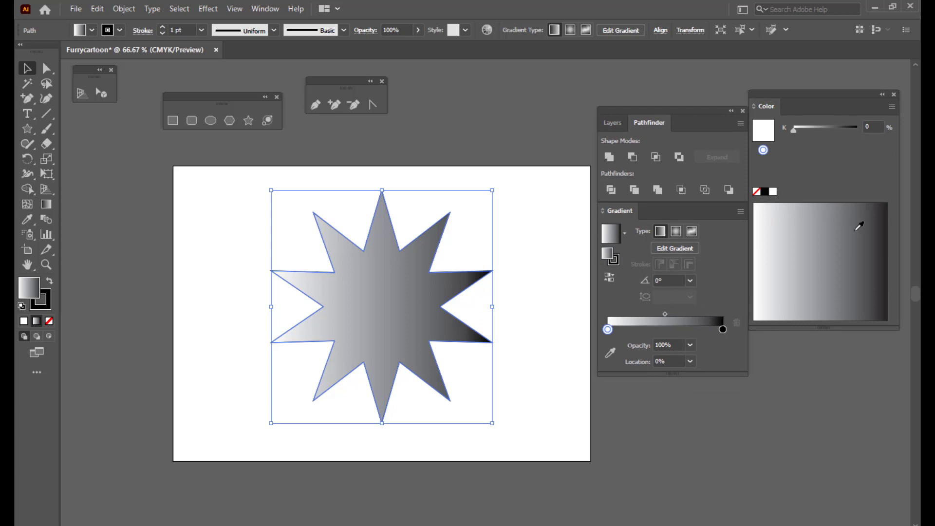
drag(828, 95, 835, 95)
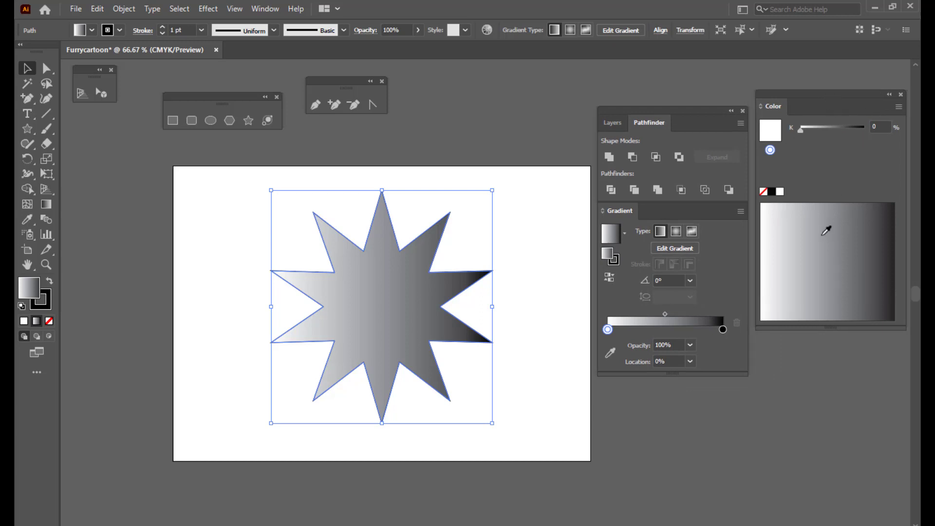
Switch the white gradient stop's colour mode to RGB and tidy the panel positions.
click(896, 109)
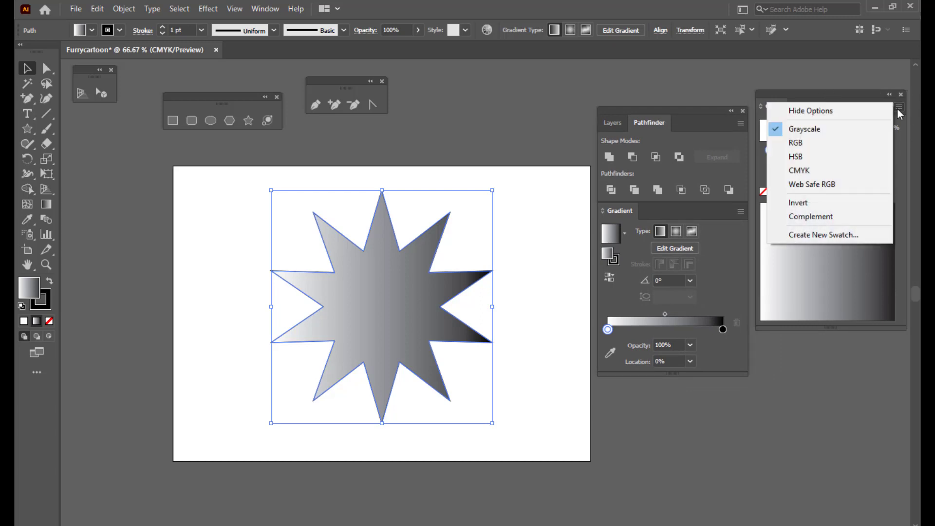
click(809, 142)
drag(800, 95, 802, 92)
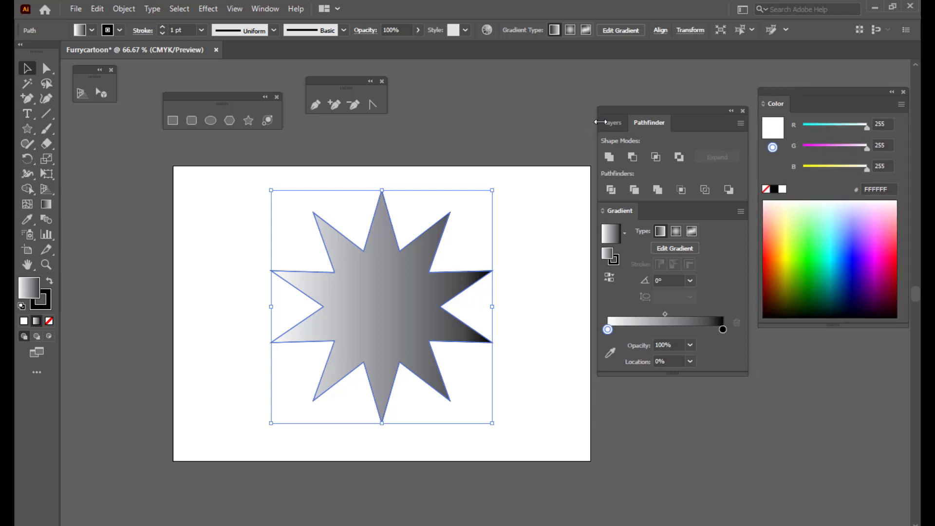
drag(615, 110, 615, 99)
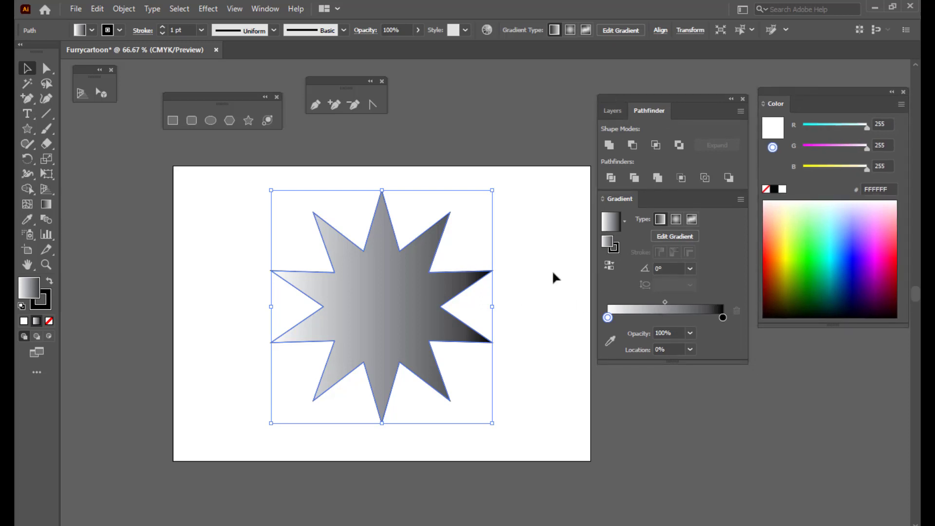
Switch the black gradient stop to RGB and colour it bright red, EC1A00.
click(722, 318)
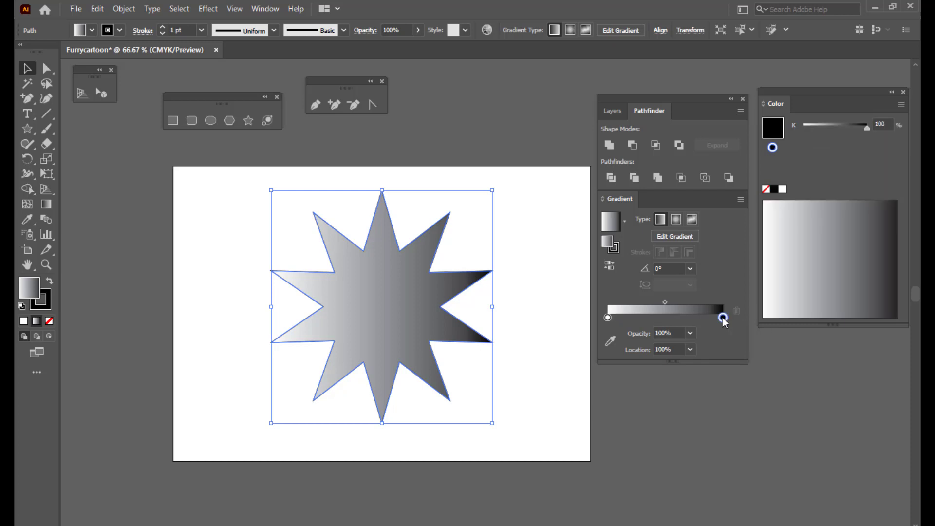
click(901, 105)
click(828, 139)
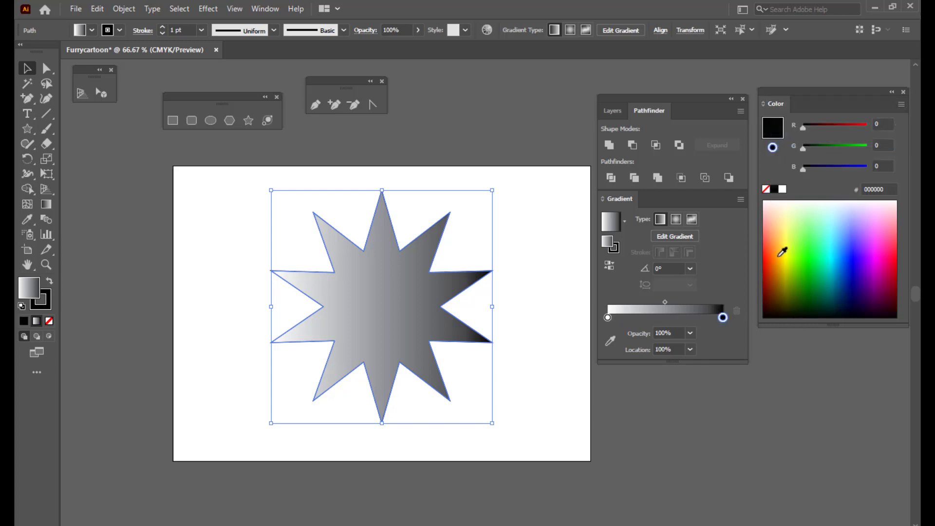
click(769, 257)
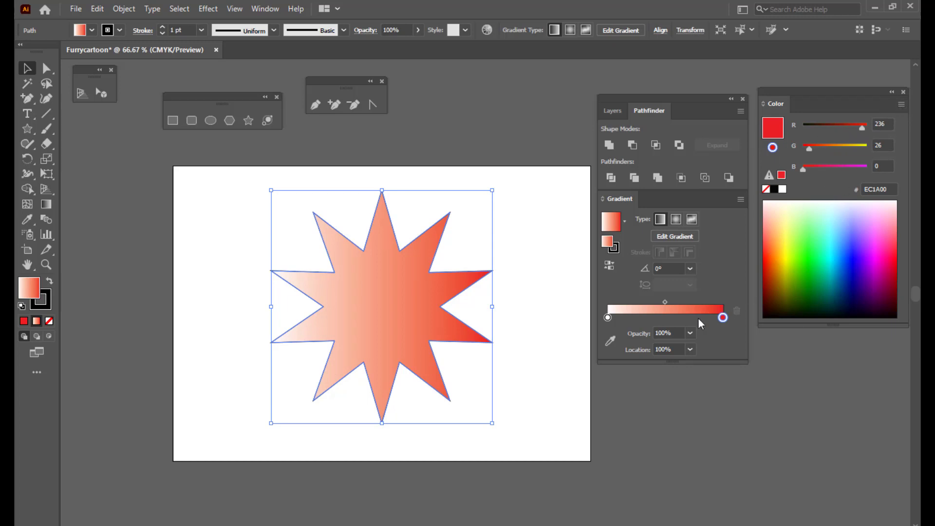
Colour the white gradient stop light yellow, FDFF84, and shift the gradient midpoint to about 53.7%.
click(607, 318)
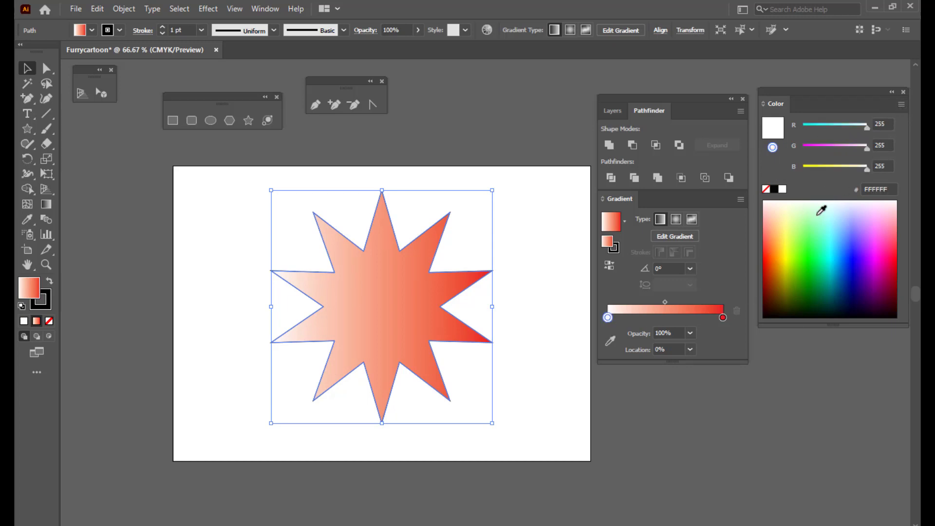
click(789, 222)
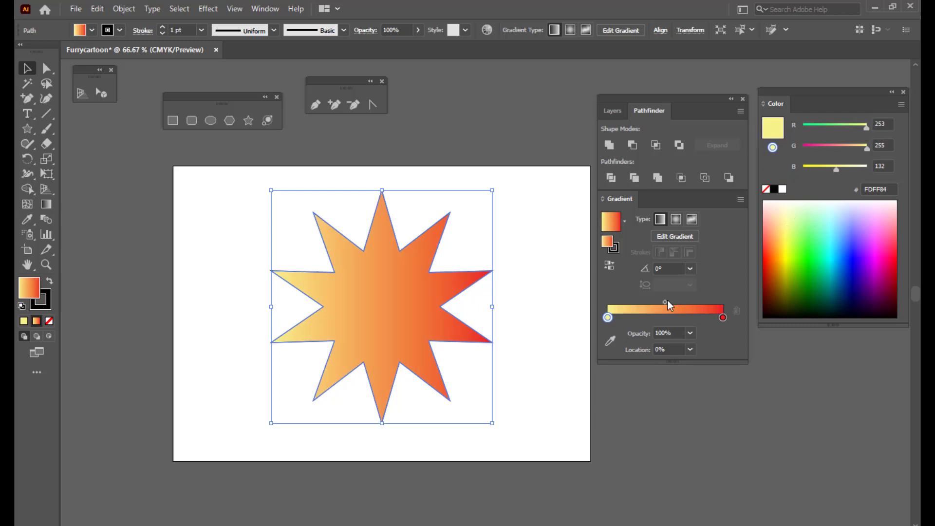
drag(665, 301, 671, 302)
Change the red gradient stop to the deeper red D00017.
click(723, 317)
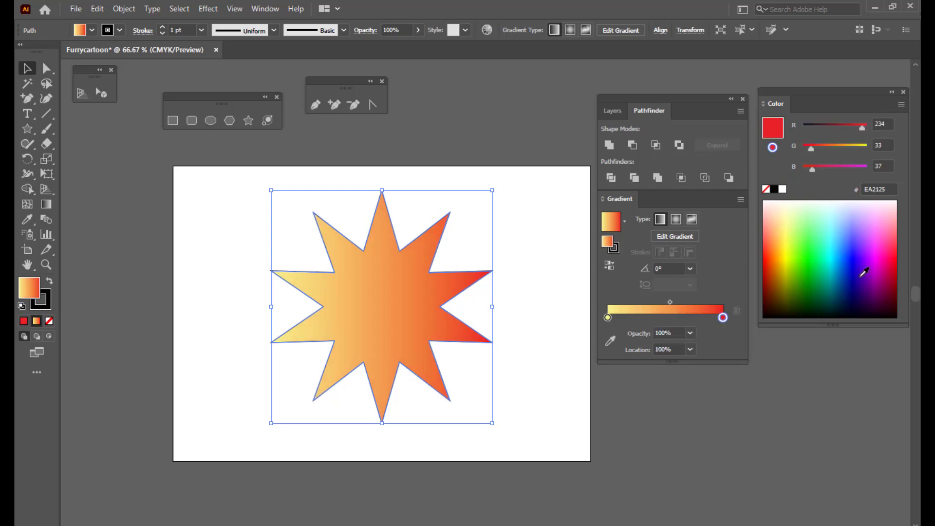
click(899, 264)
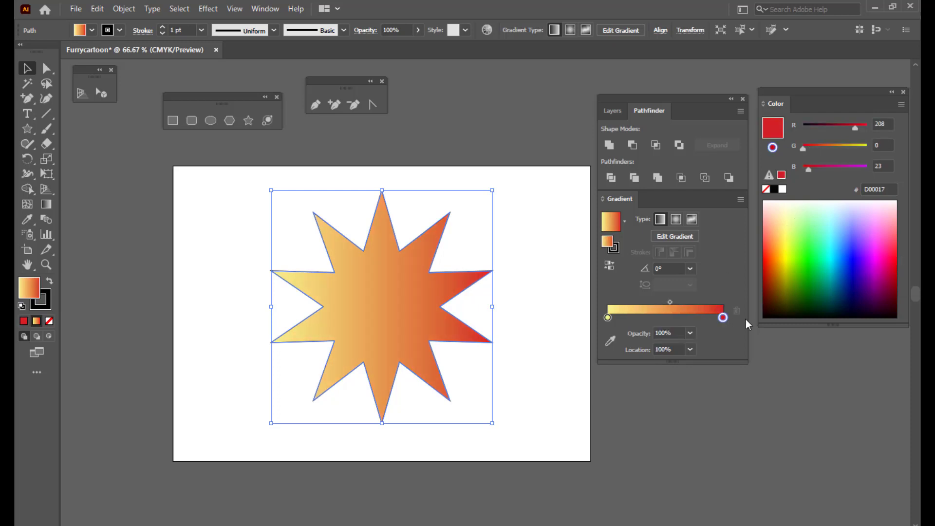
click(670, 302)
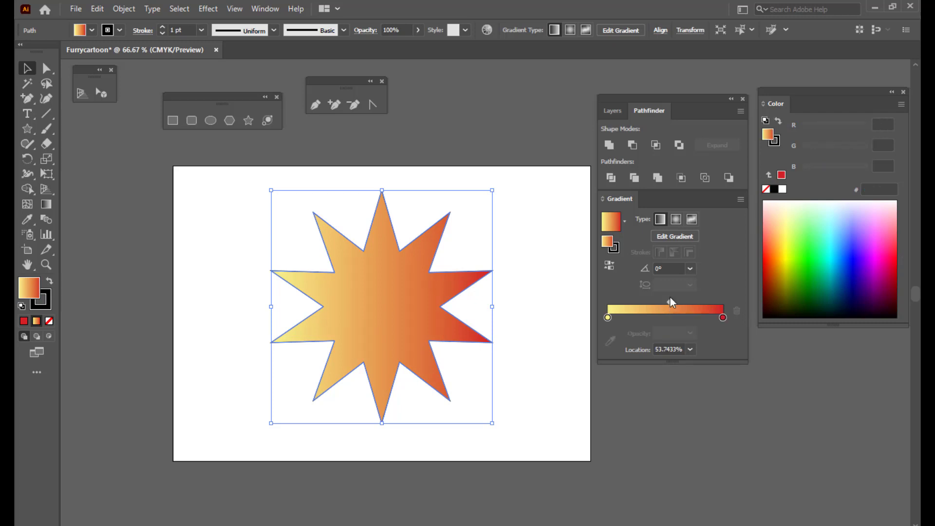
Make the star's gradient radial and reverse it so red is at the centre and yellow at the tips.
click(677, 219)
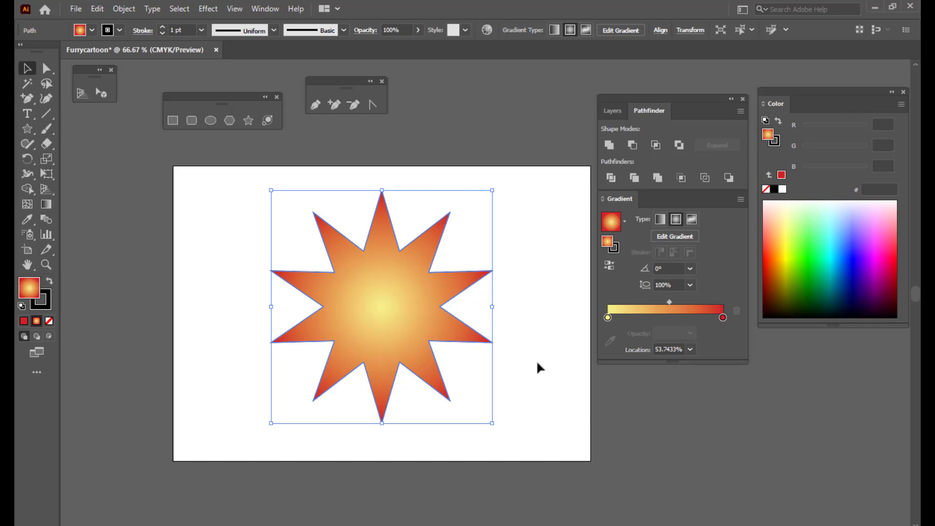
click(612, 265)
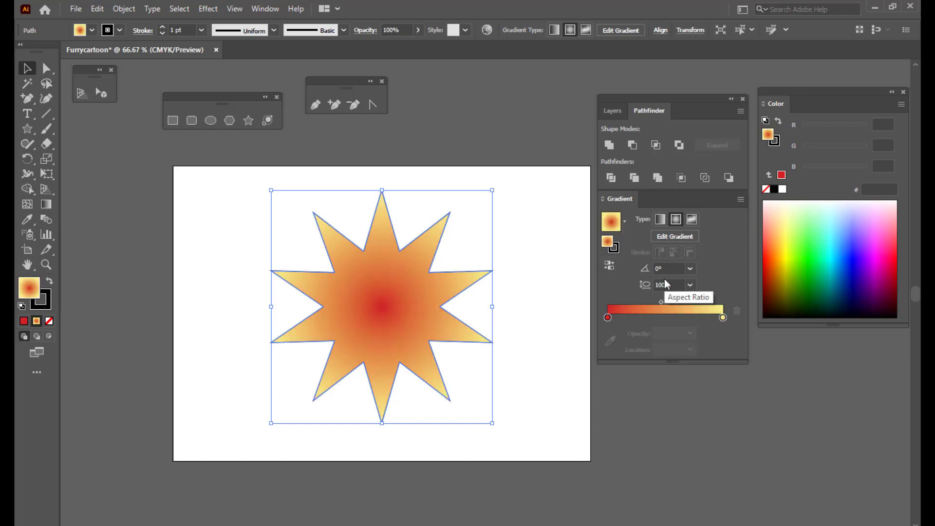
Remove the star's stroke, make the fill active again and deselect the star.
click(48, 305)
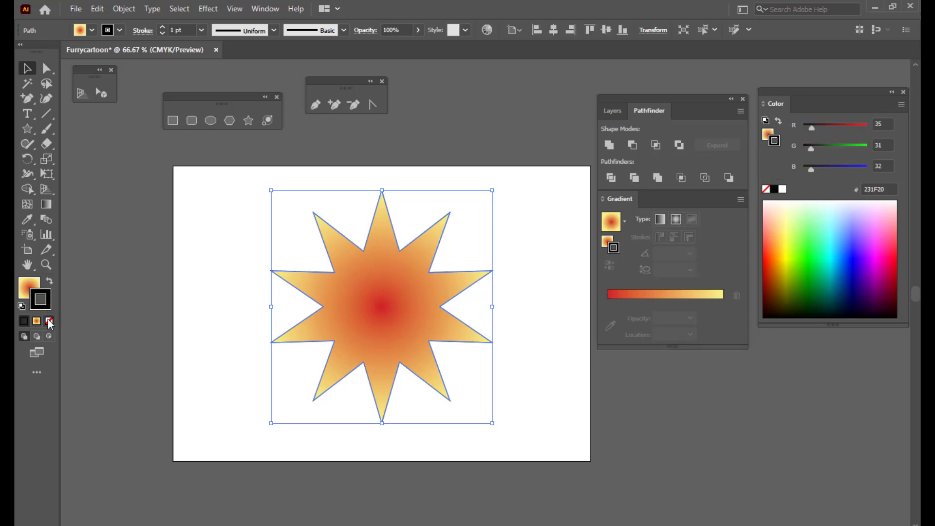
click(49, 321)
click(19, 288)
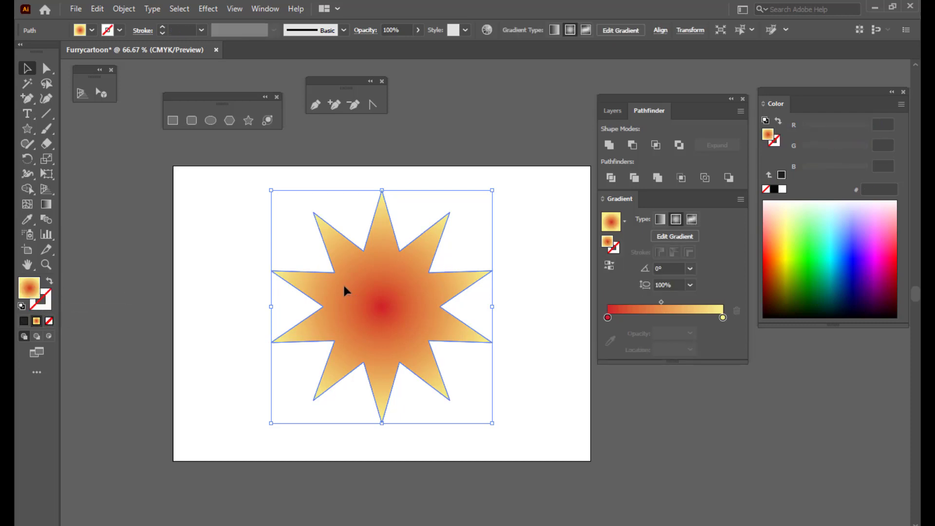
click(477, 142)
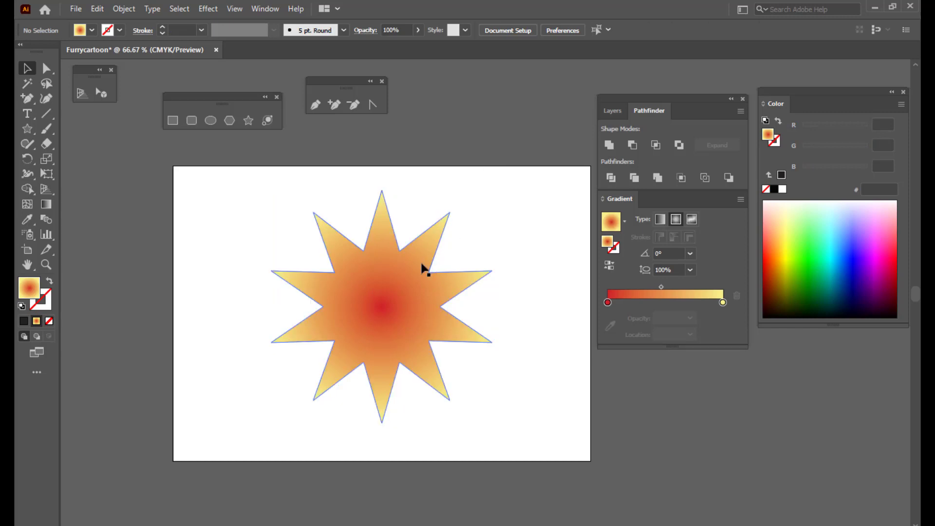
Move the star slightly to the right on the artboard and undo the extra nudge.
drag(378, 288, 395, 282)
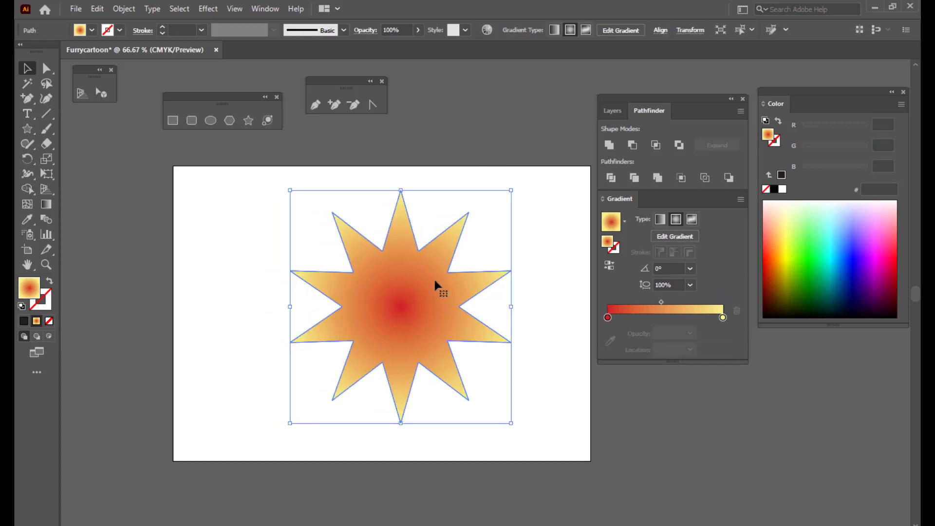
drag(434, 280, 427, 280)
key(ctrl+z)
Round all of the star's corners slightly using its live corner handles, and deselect it.
click(46, 68)
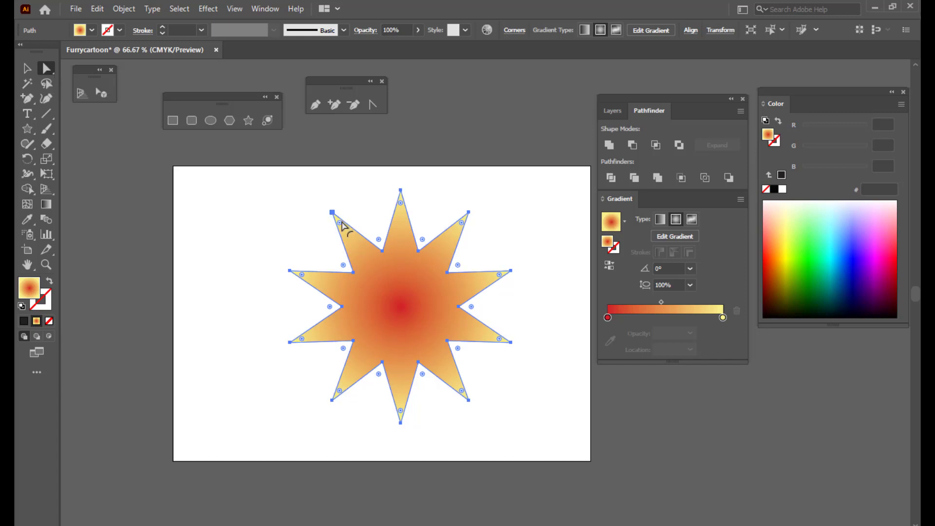
drag(341, 224, 343, 227)
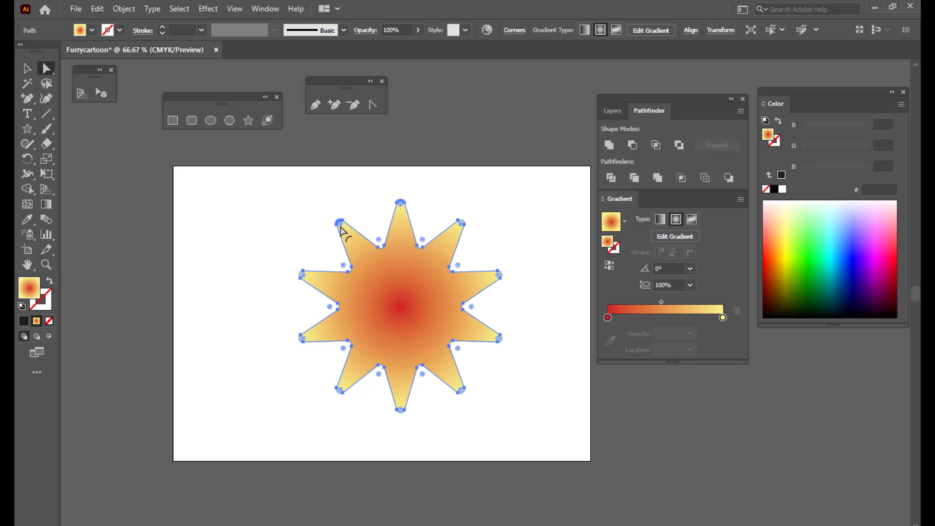
drag(340, 226, 356, 237)
key(v)
click(459, 129)
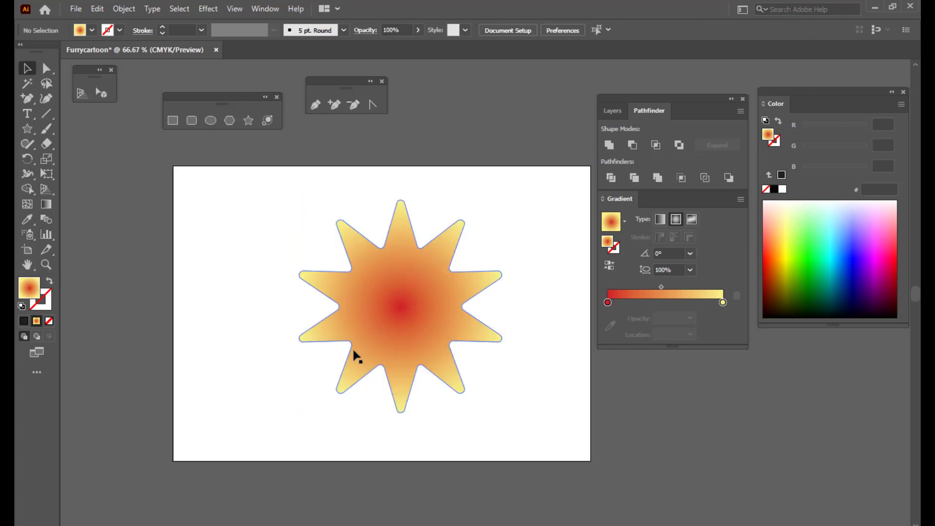
Duplicate the star in place and scale the copy down about its centre to roughly a quarter of the size.
click(407, 338)
click(411, 279)
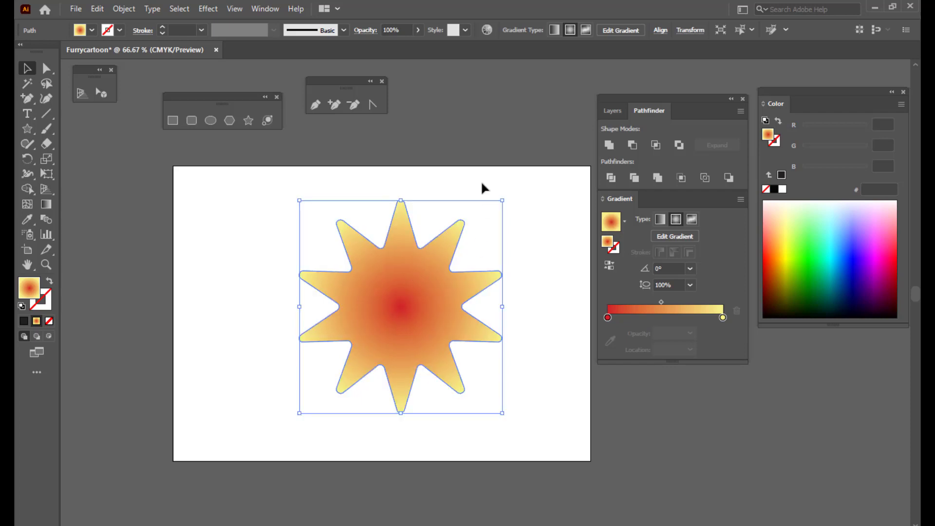
drag(609, 98, 636, 97)
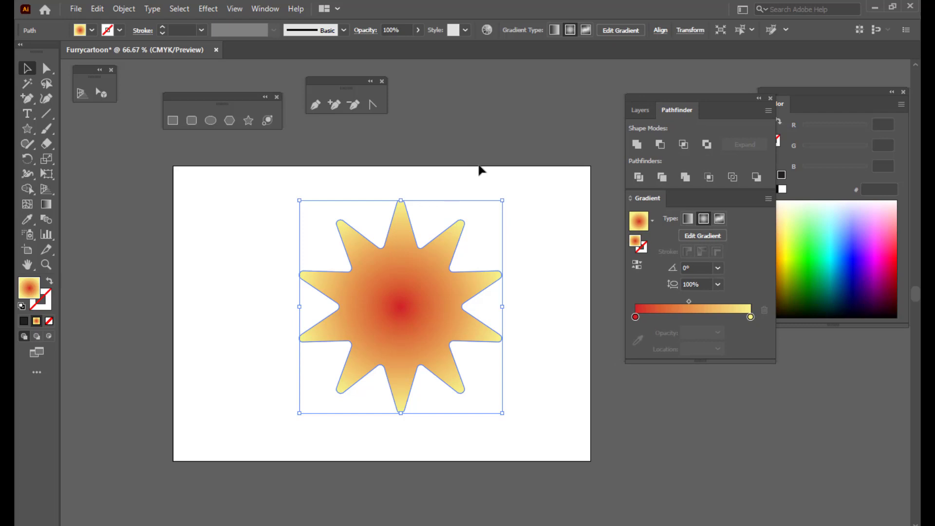
key(ctrl+z)
key(ctrl+c)
key(ctrl+f)
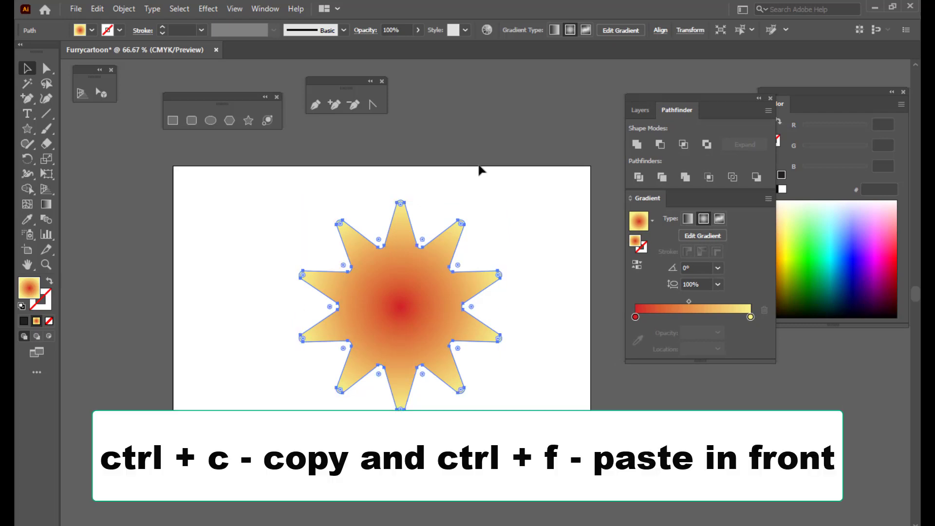
drag(502, 199, 426, 279)
Centre the large star and the small star horizontally on the artboard.
click(442, 247)
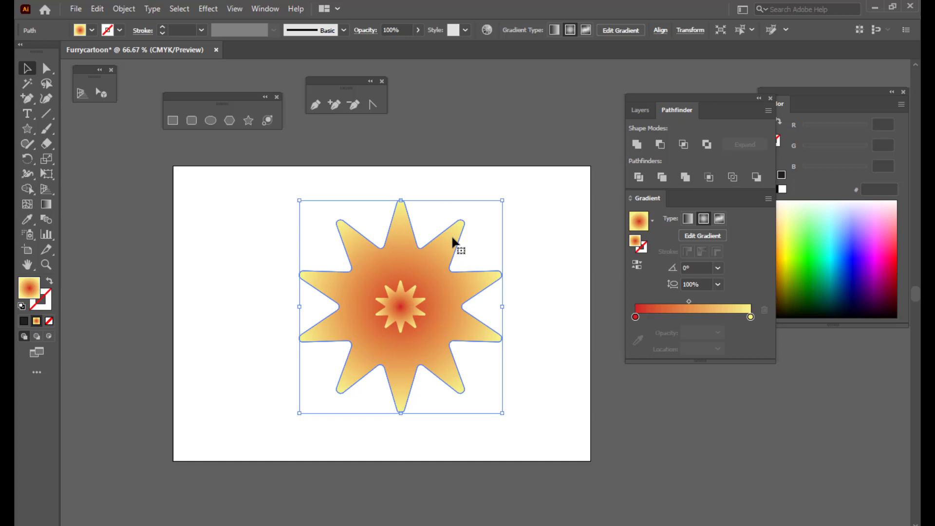
click(660, 31)
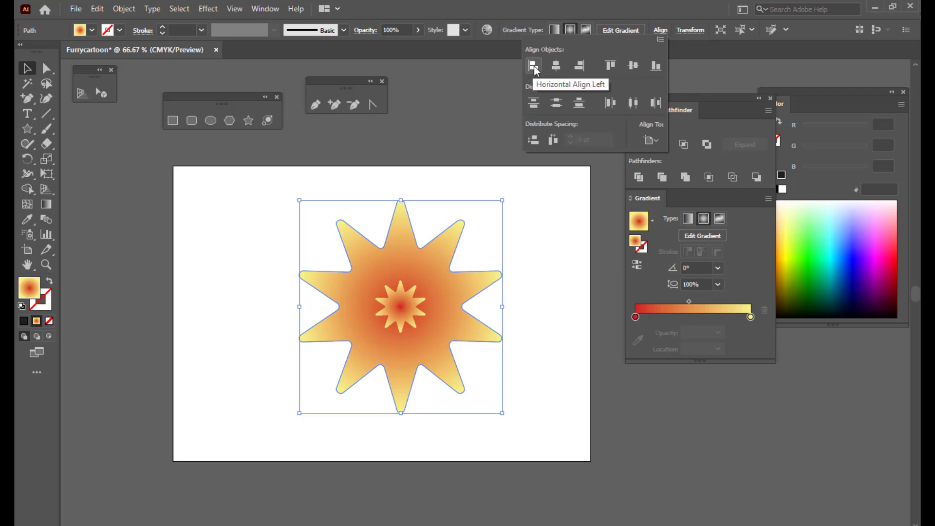
click(557, 67)
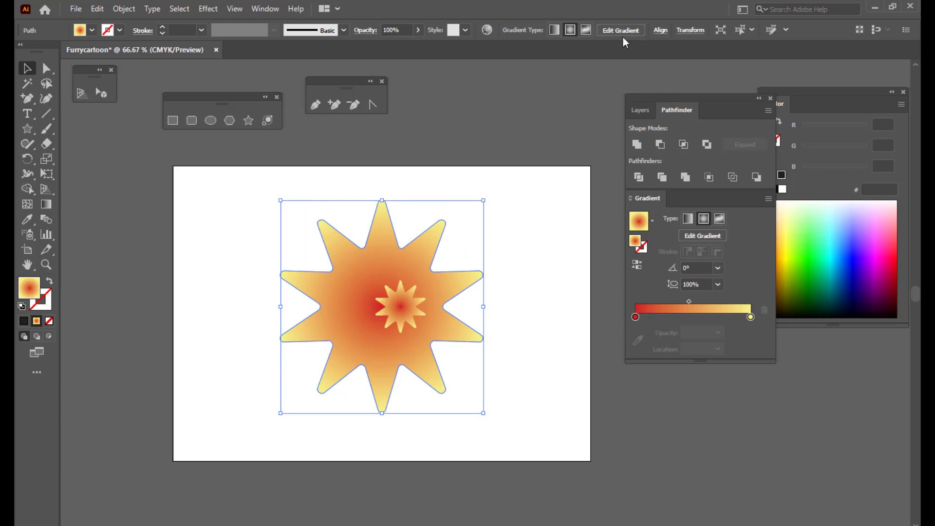
click(660, 32)
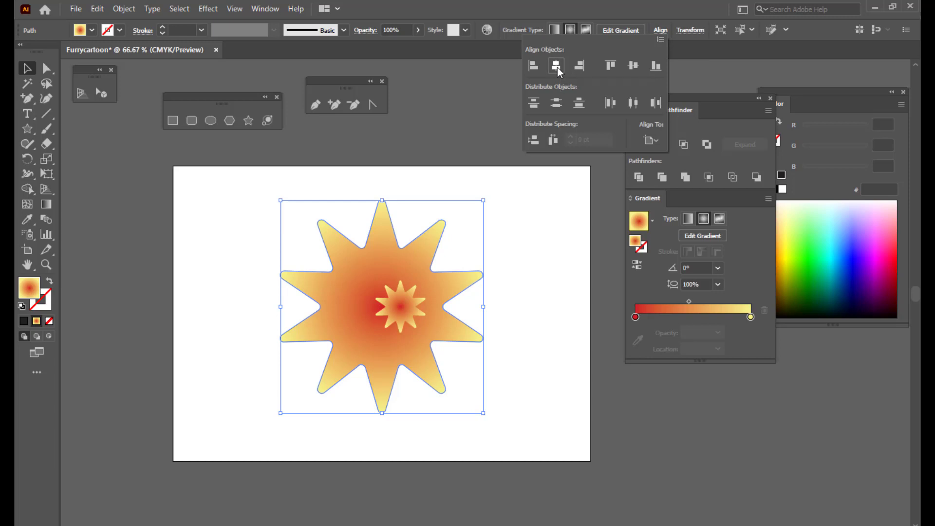
click(405, 311)
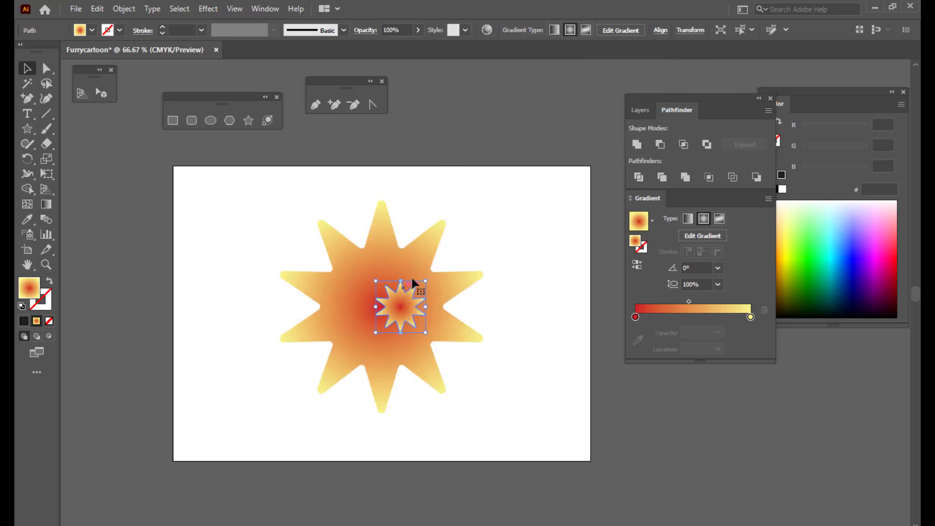
click(660, 31)
click(557, 65)
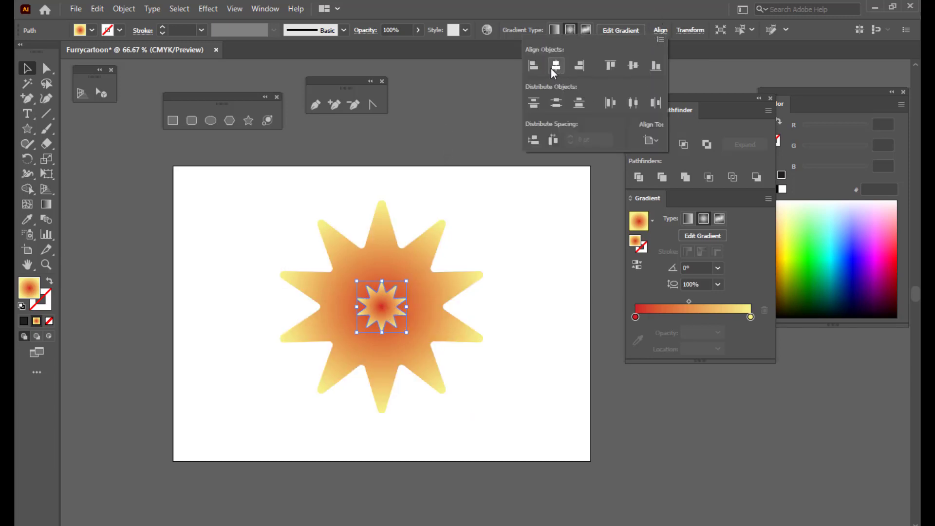
click(446, 106)
Recolour the small star's gradient with dark green #013E00 at the centre and light green #A8FFA8 at the tips.
click(376, 306)
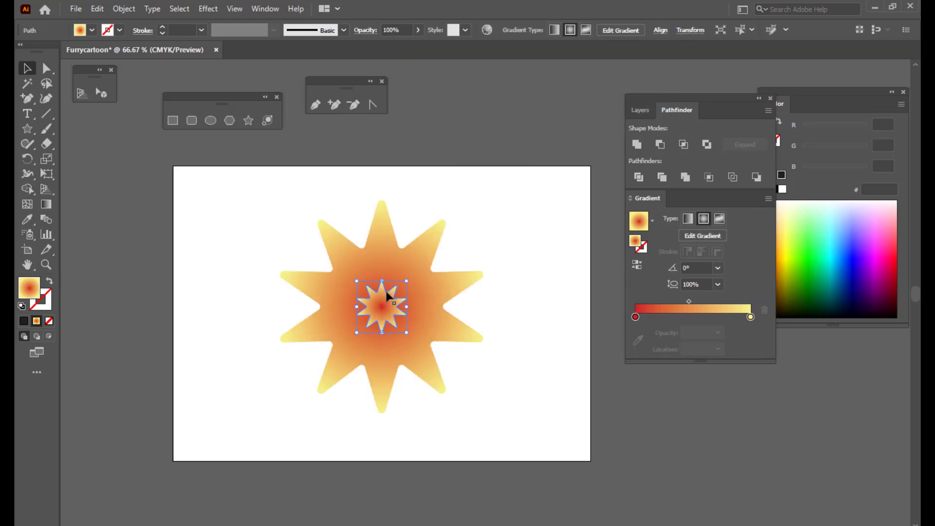
click(636, 317)
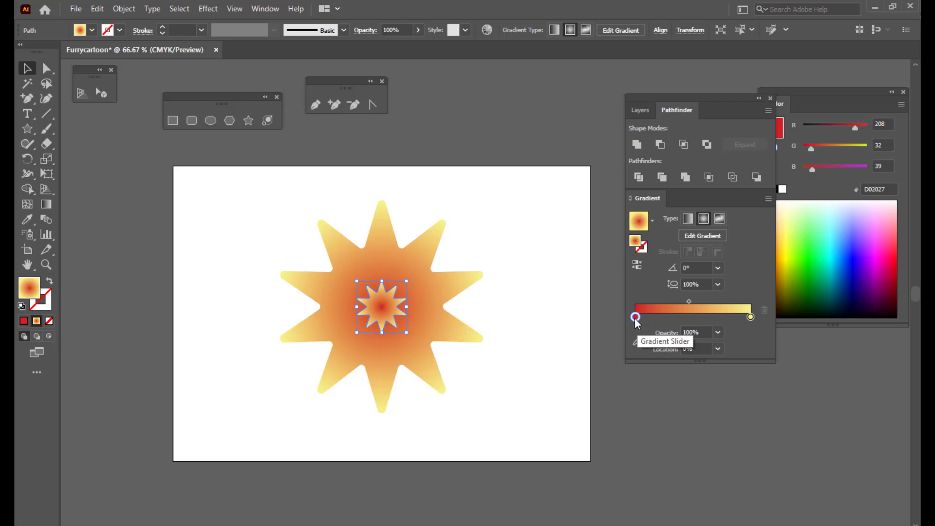
click(805, 300)
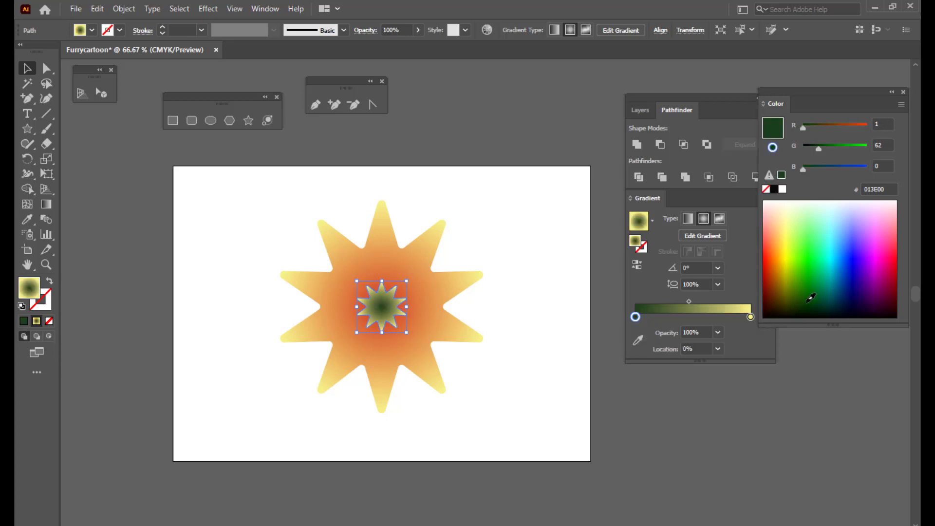
click(750, 318)
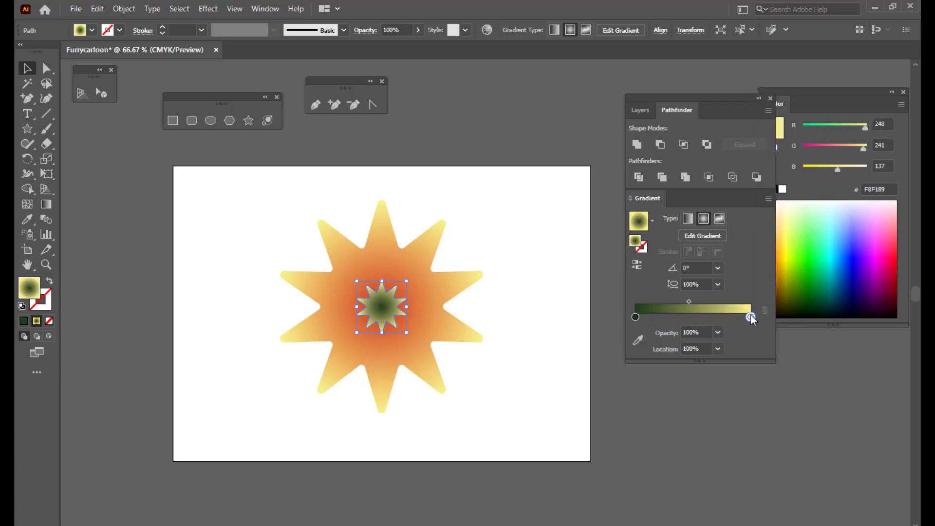
click(807, 225)
click(807, 221)
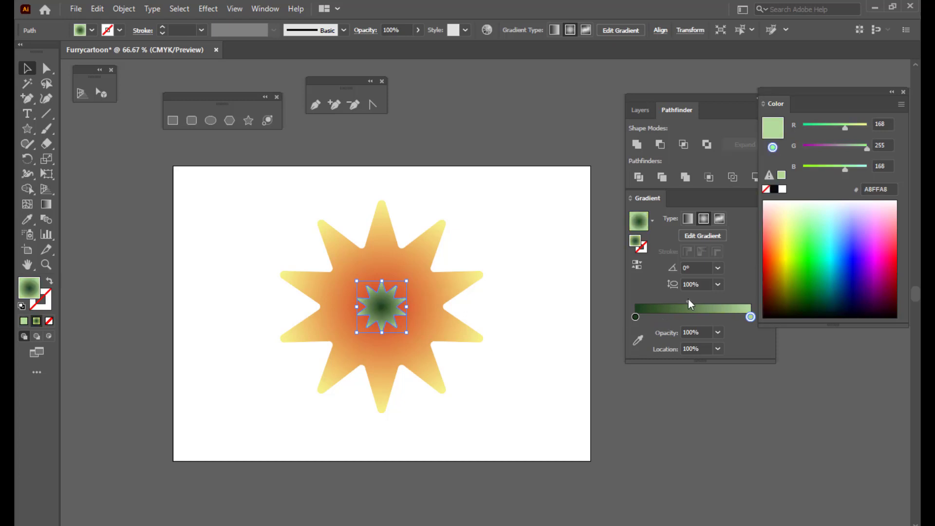
Shift the small star's gradient midpoint to about 32% and leave nothing selected.
drag(689, 301, 673, 302)
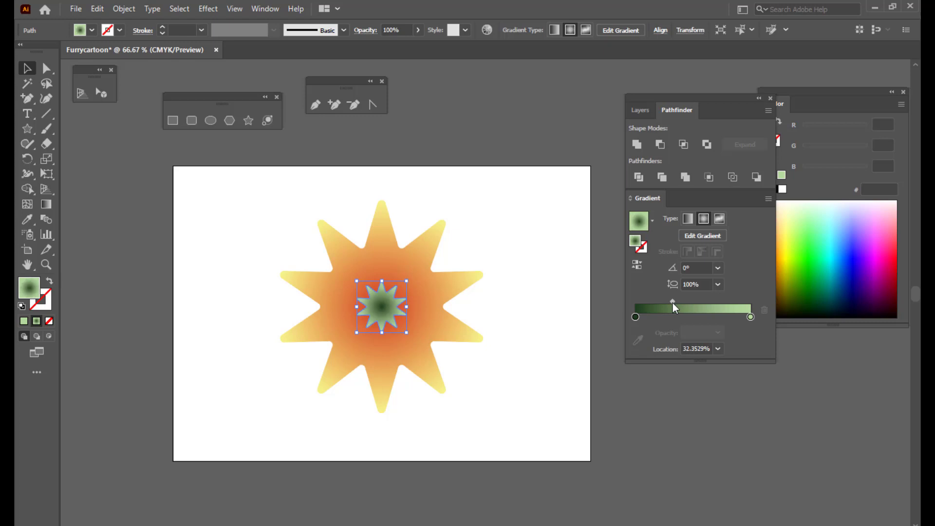
click(750, 317)
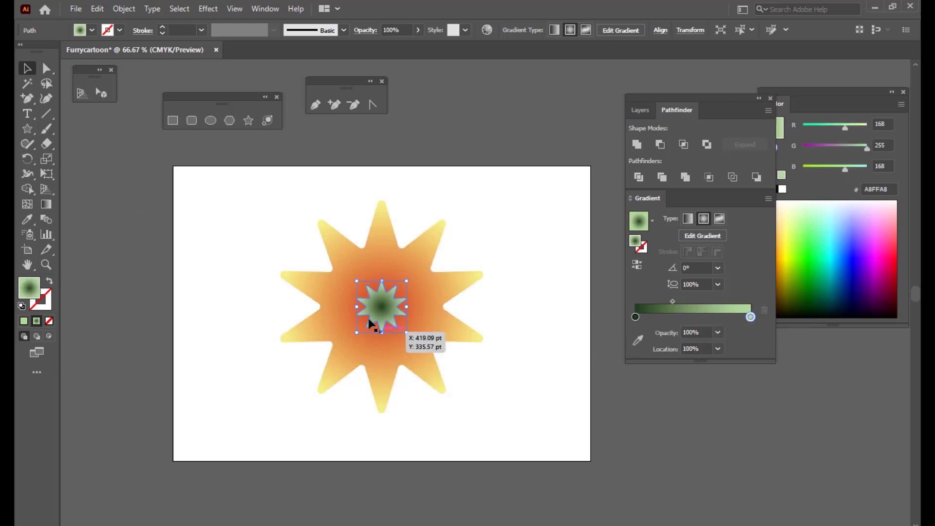
click(457, 183)
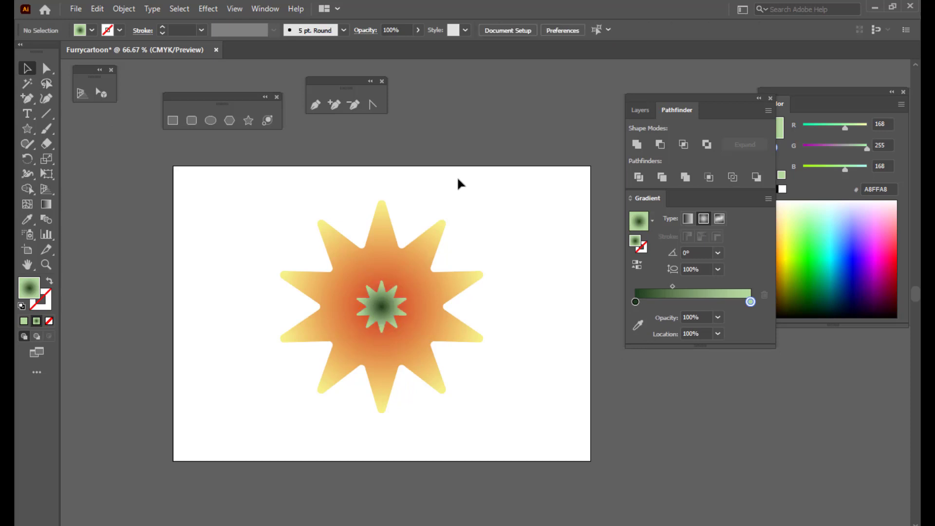
click(426, 274)
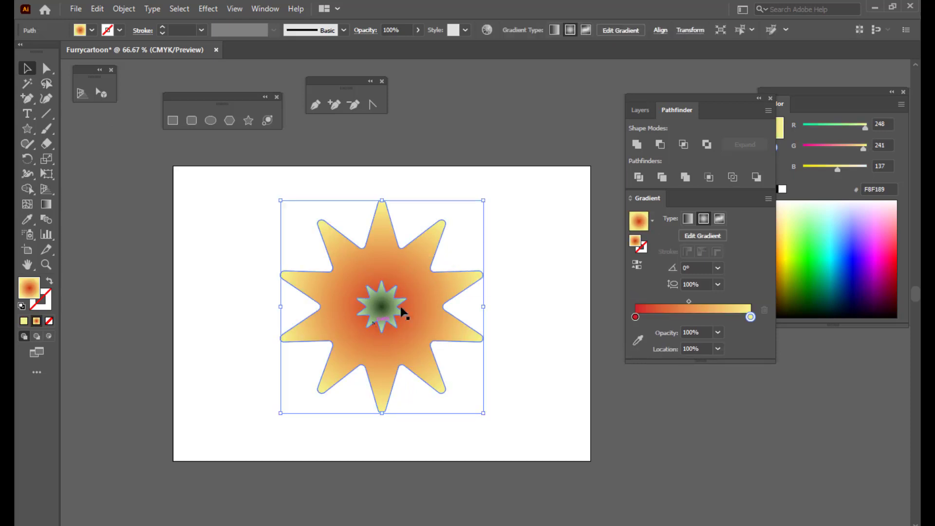
click(446, 163)
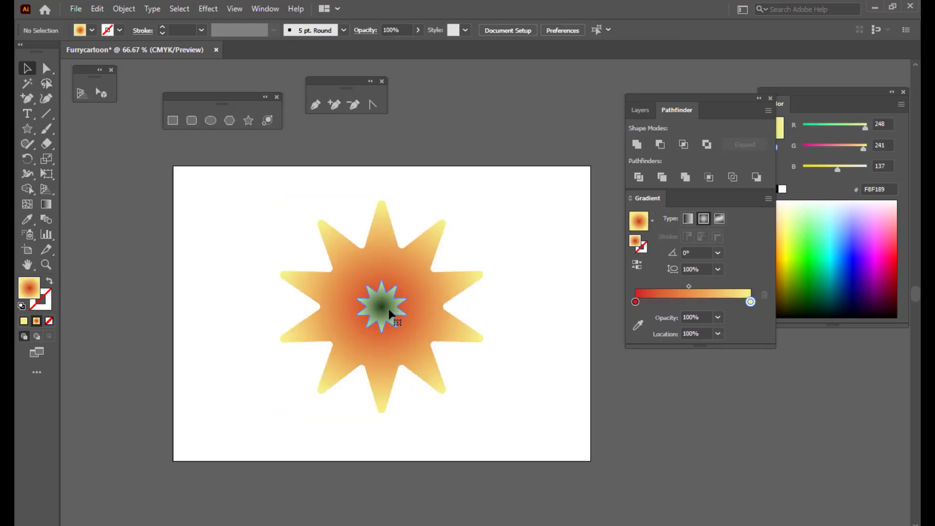
With both stars selected, set the blend options to Specified Steps with 180 steps.
click(409, 300)
shift+click(422, 245)
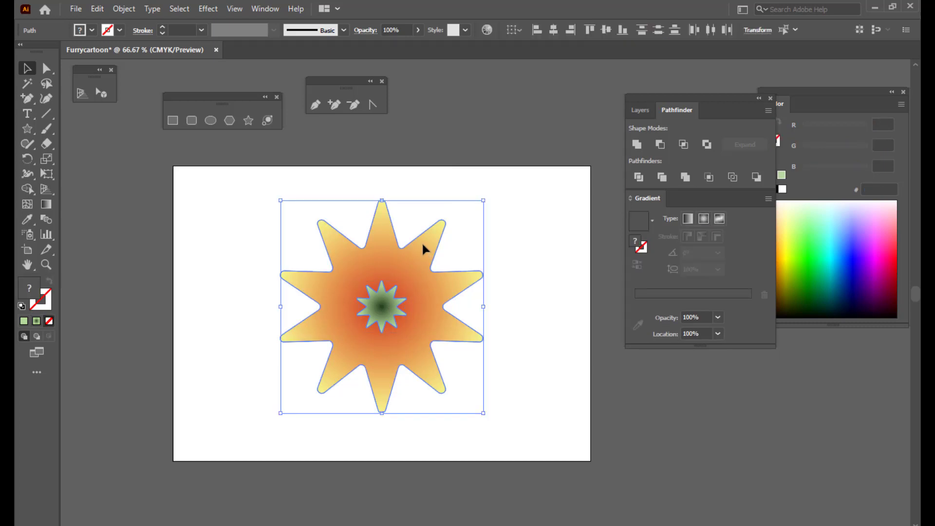
click(125, 10)
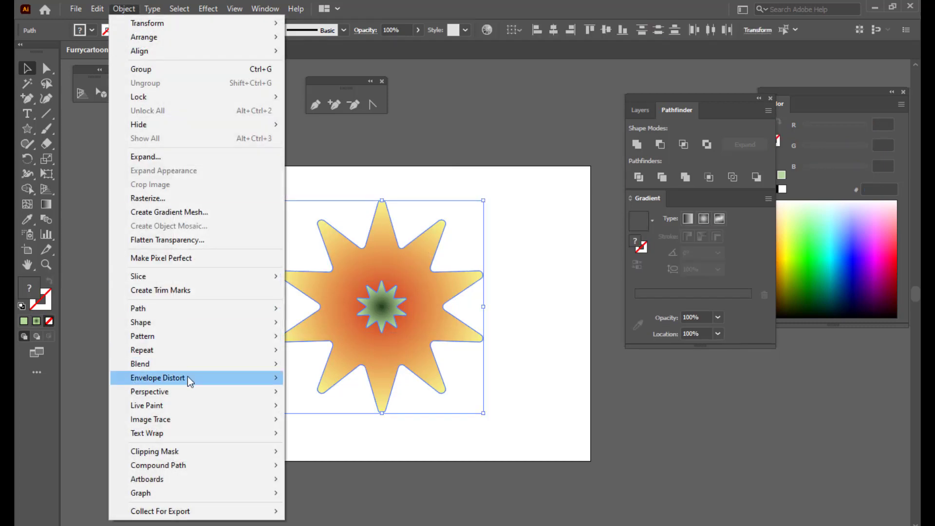
mouse_move(177, 365)
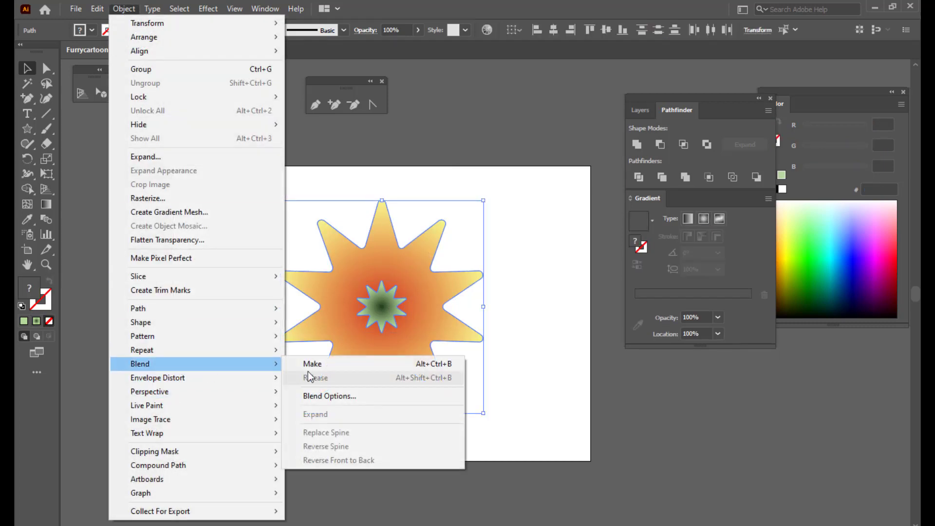
click(357, 402)
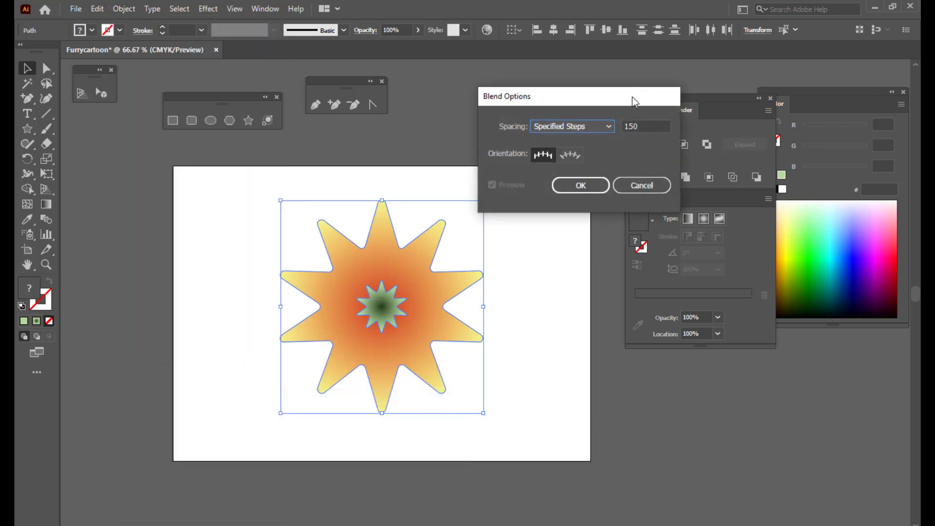
drag(633, 97, 610, 129)
click(568, 163)
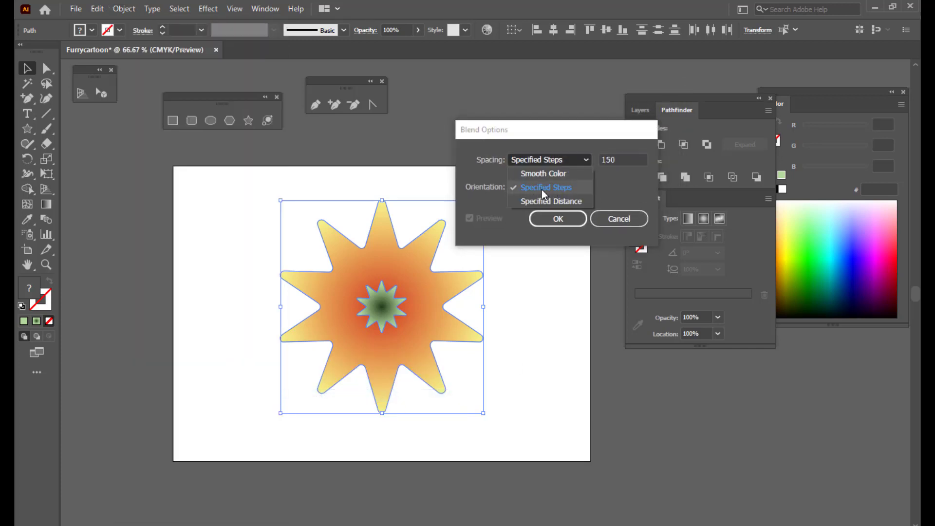
click(551, 191)
drag(543, 130, 550, 126)
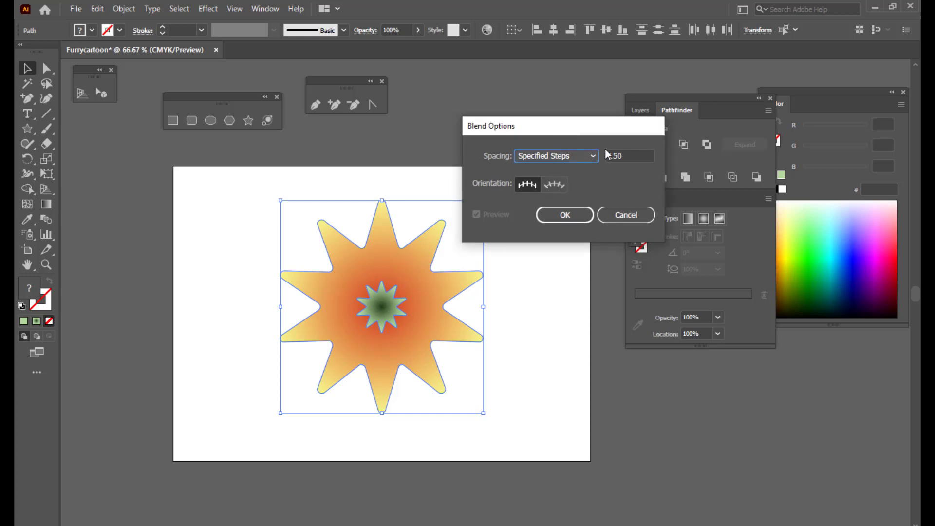
click(632, 154)
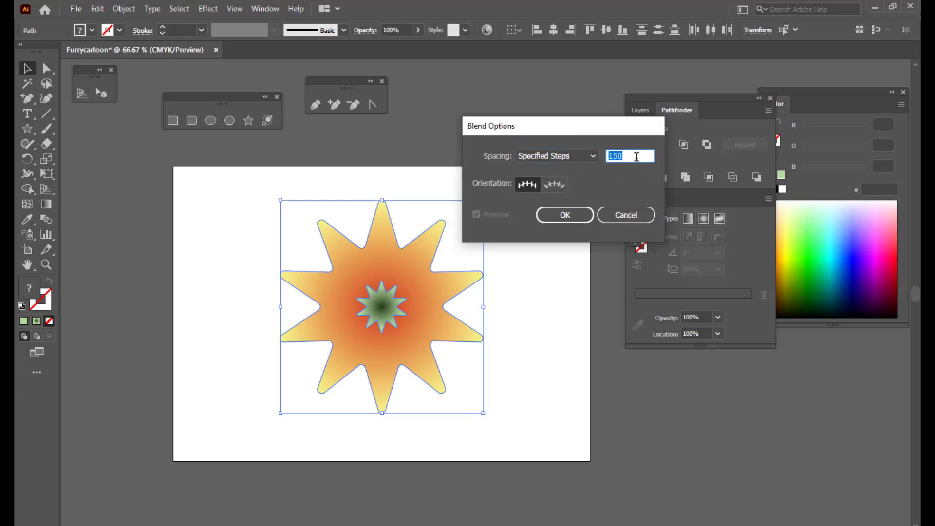
text(180)
drag(606, 128, 592, 107)
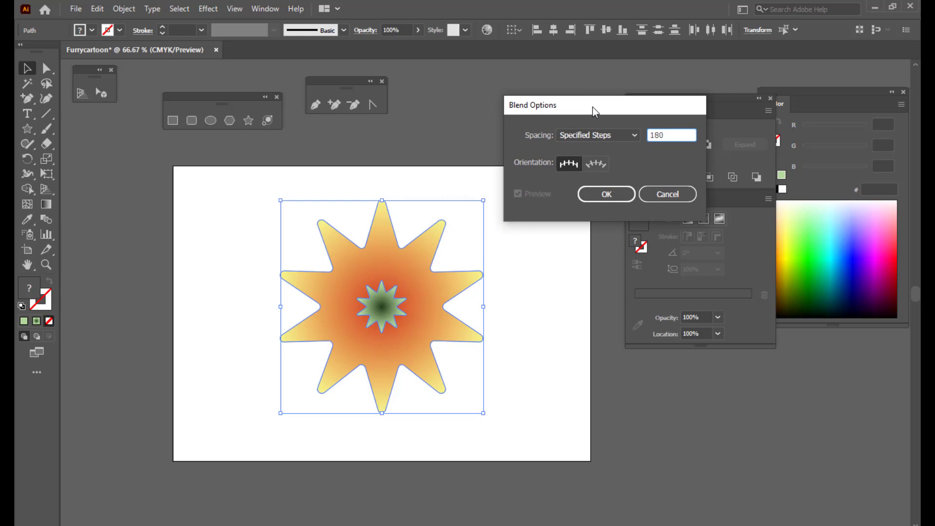
click(606, 196)
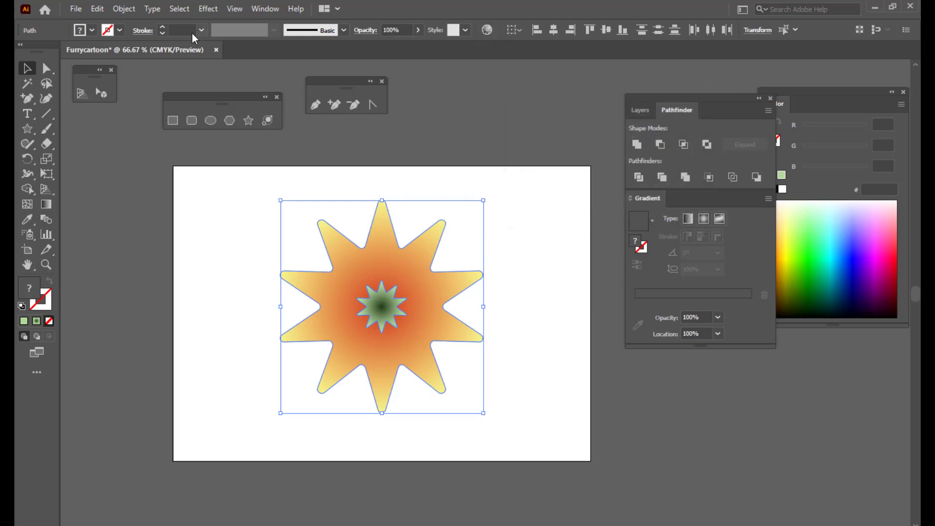
Make a blend between the small green star and the large red-yellow star.
click(124, 9)
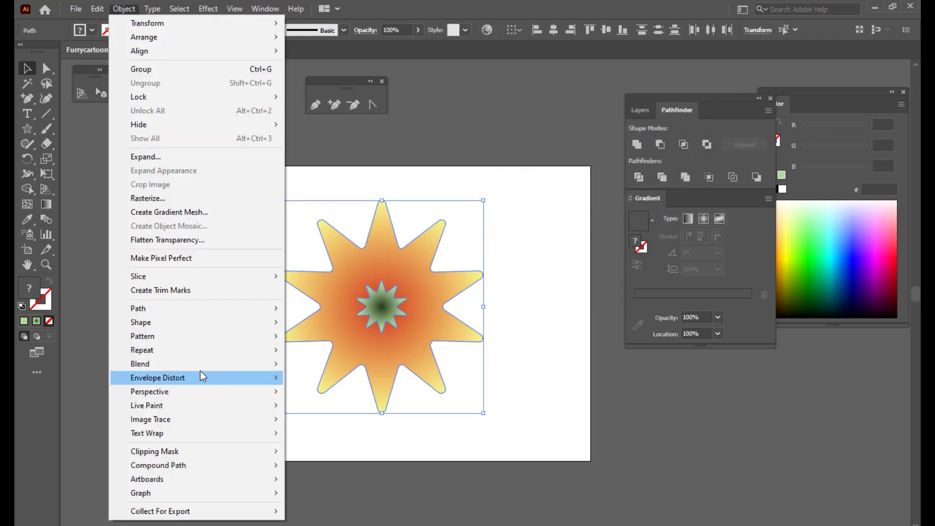
mouse_move(178, 366)
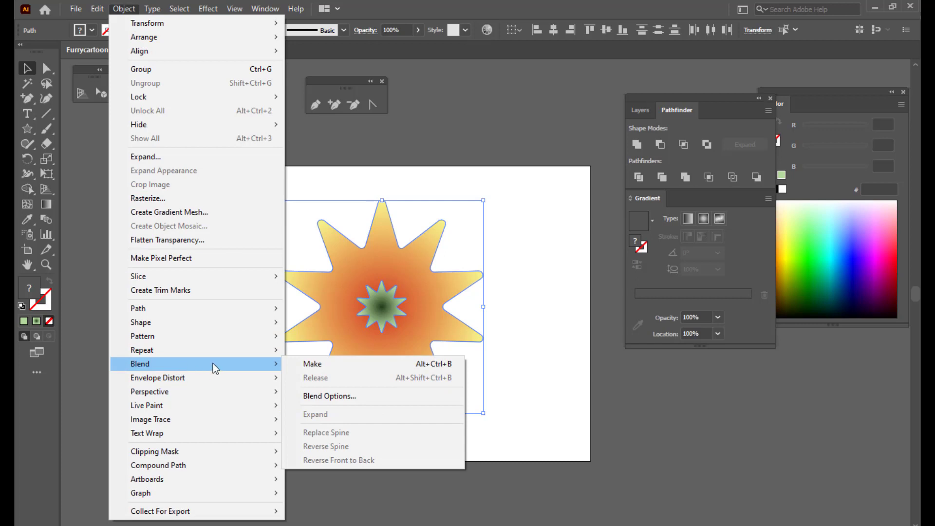
click(364, 366)
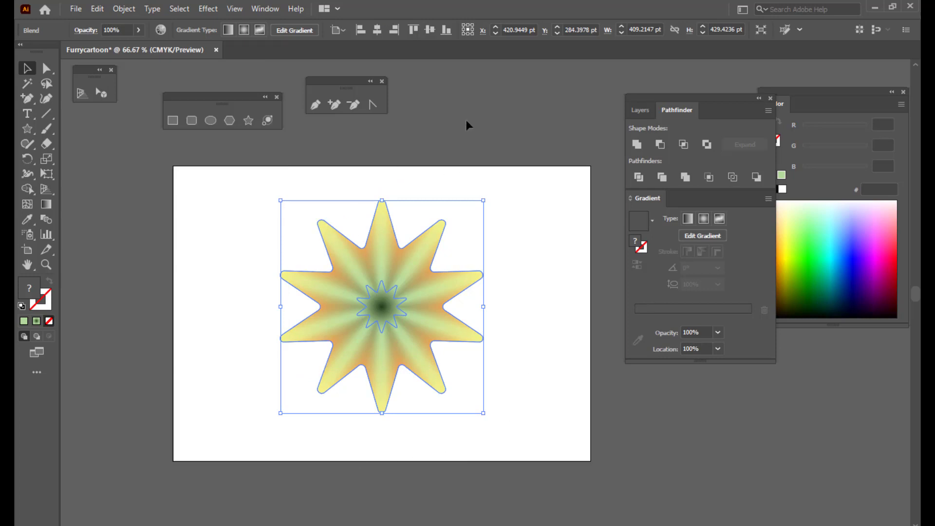
Apply a Pucker & Bloat effect of -23% to the star blend.
click(453, 367)
click(399, 336)
click(212, 12)
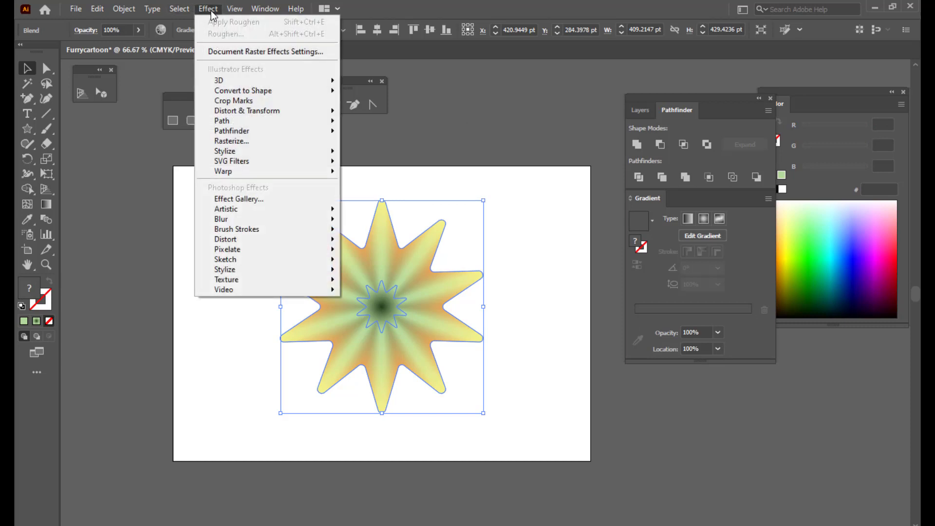
mouse_move(262, 117)
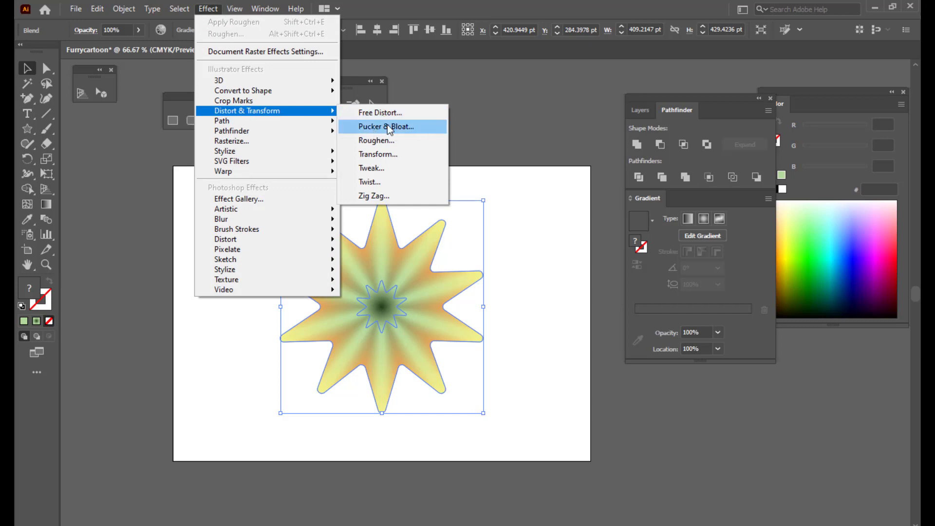
click(426, 128)
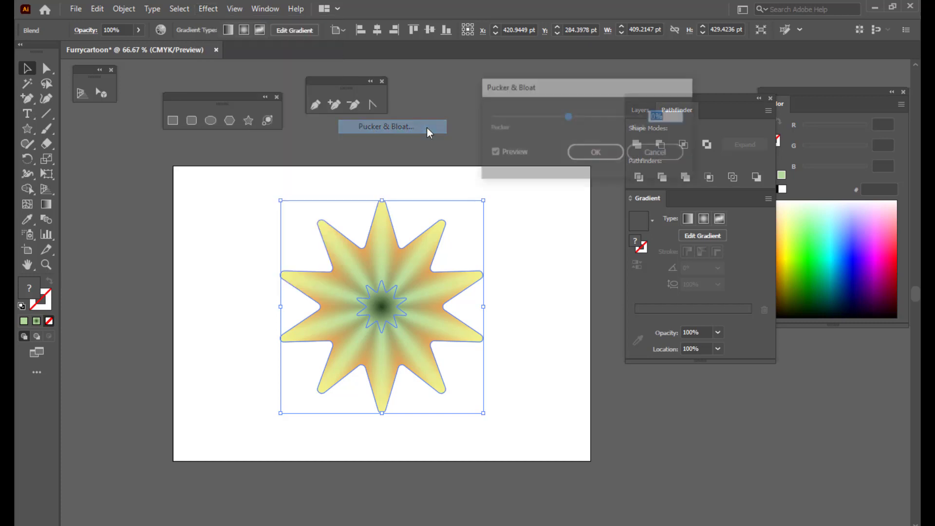
drag(560, 98, 573, 96)
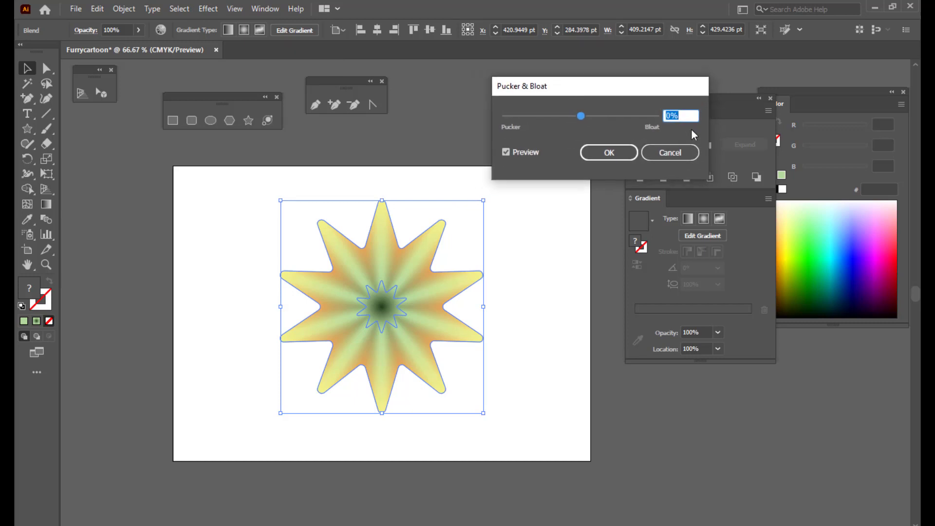
text(-23)
drag(648, 82, 647, 83)
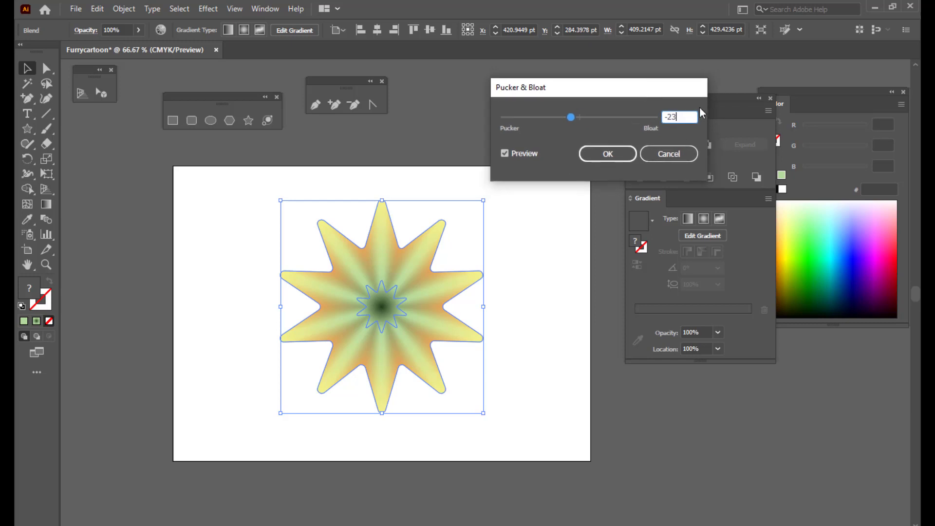
click(608, 154)
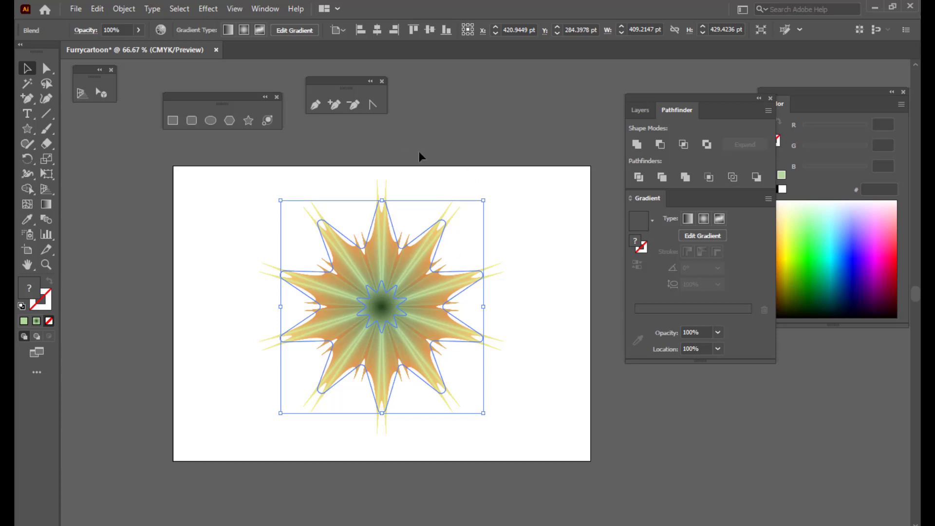
Apply a Roughen effect to the blend with absolute size 100 pt, detail 0/in and smooth points, leaving nothing selected.
click(200, 12)
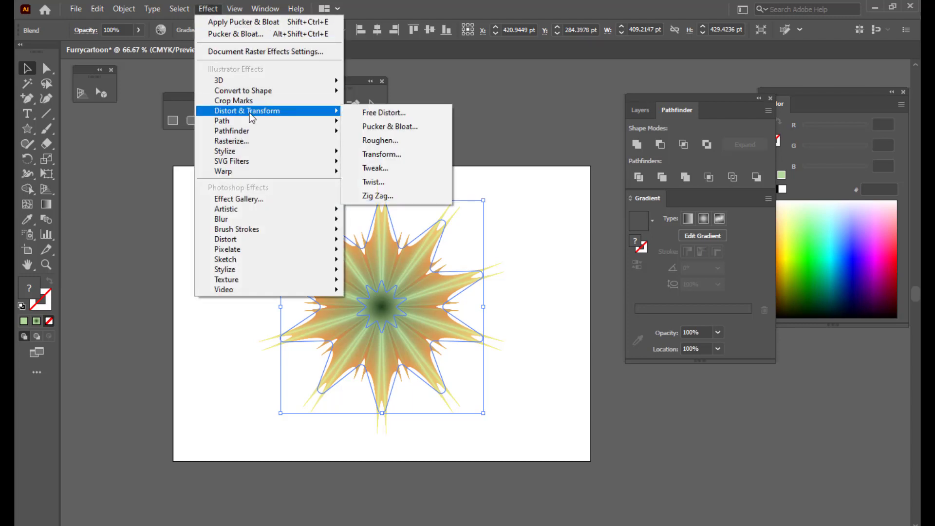
click(402, 142)
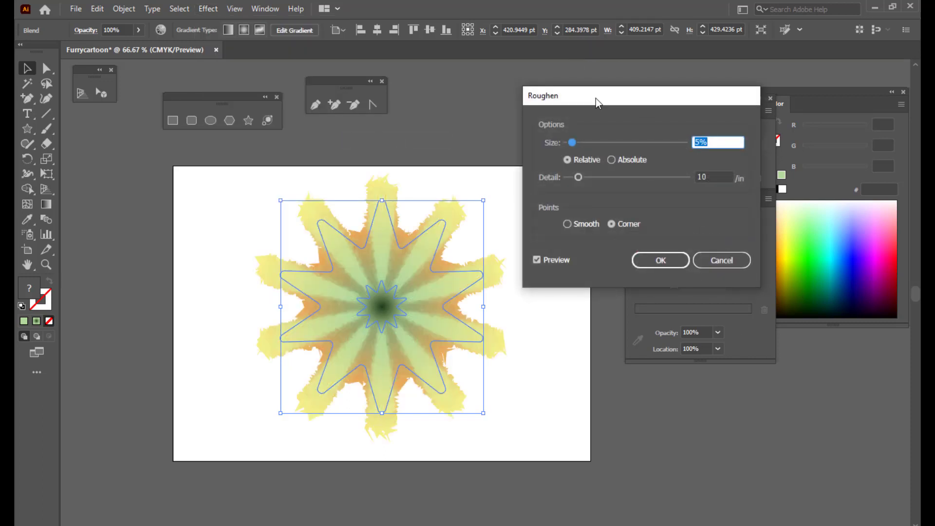
drag(595, 98, 615, 85)
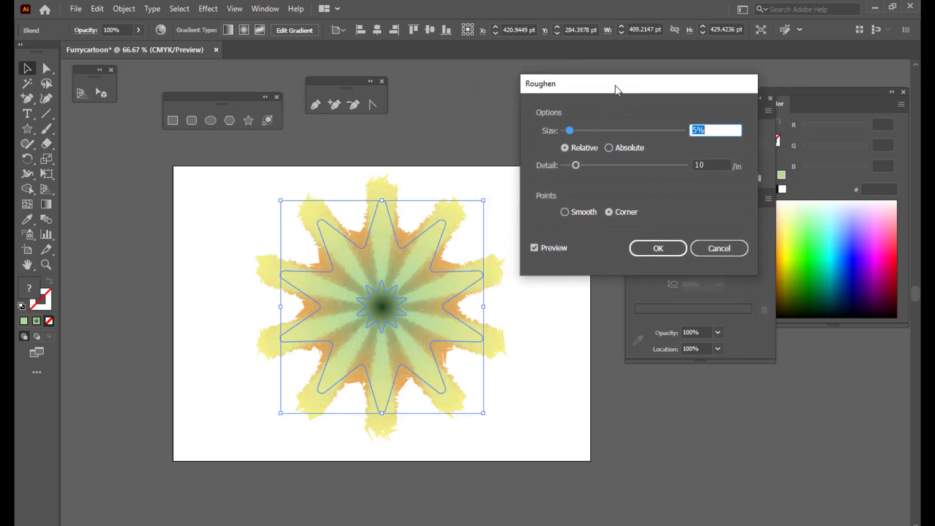
click(611, 146)
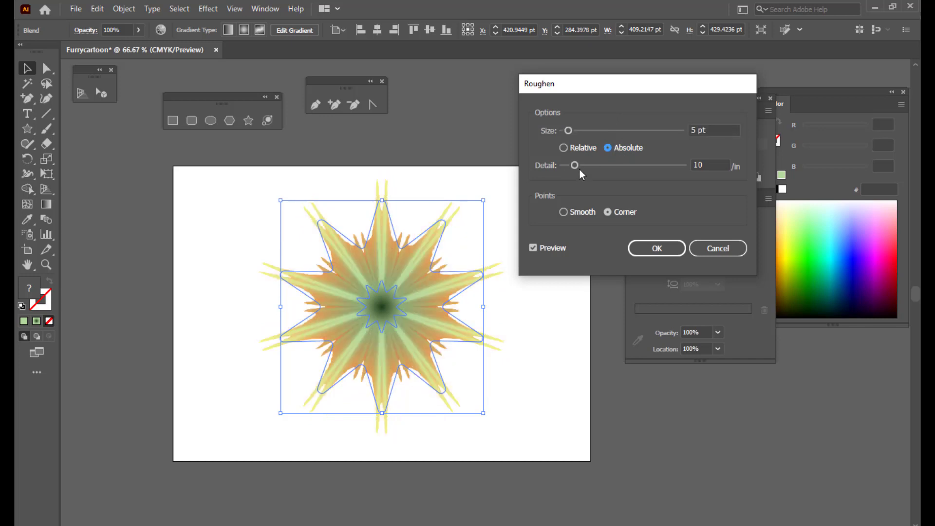
drag(574, 165, 561, 167)
click(564, 213)
drag(568, 130, 647, 131)
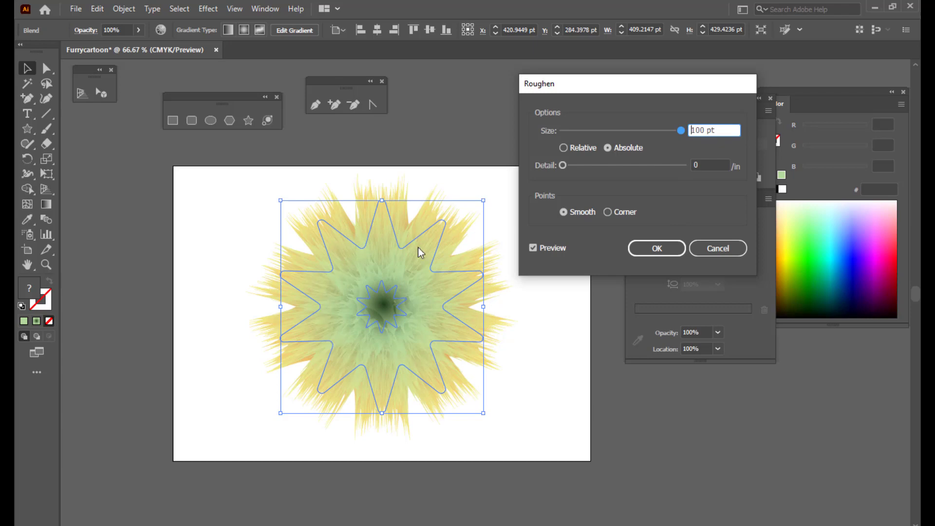
drag(563, 166, 555, 163)
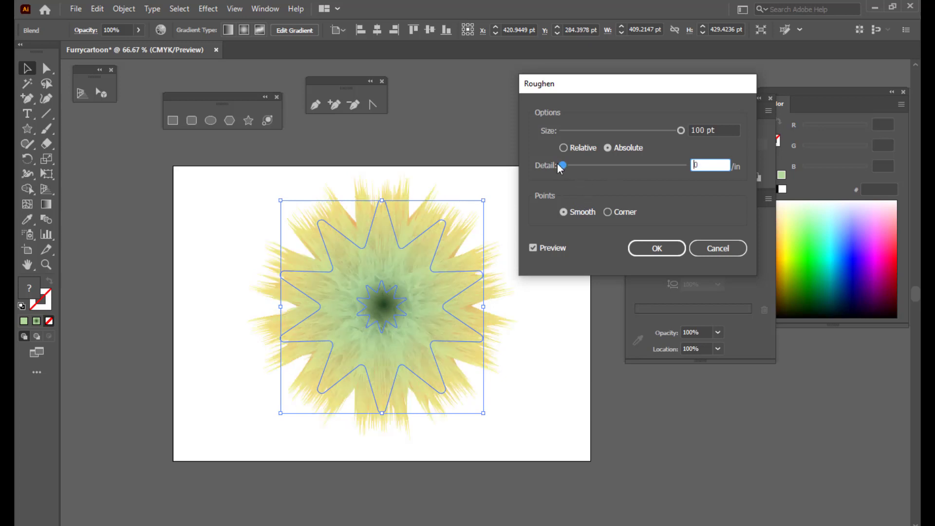
drag(567, 82, 574, 81)
drag(650, 82, 639, 84)
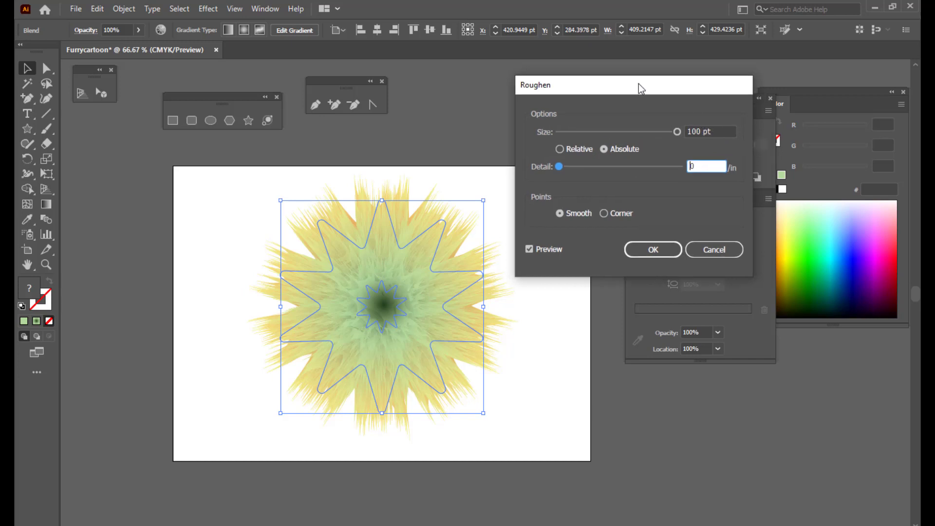
click(648, 249)
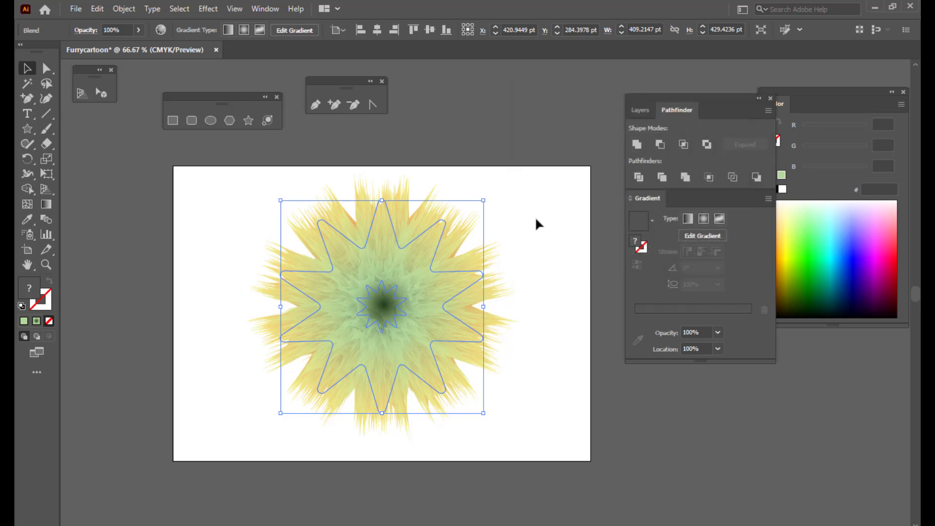
click(487, 130)
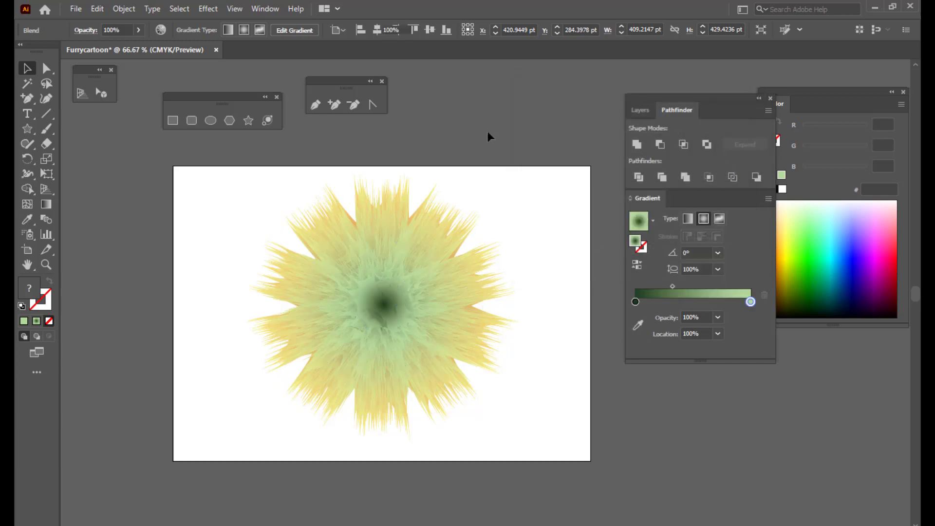
Isolate the blend group and move the small green star straight up to the top tip of the large star.
click(386, 303)
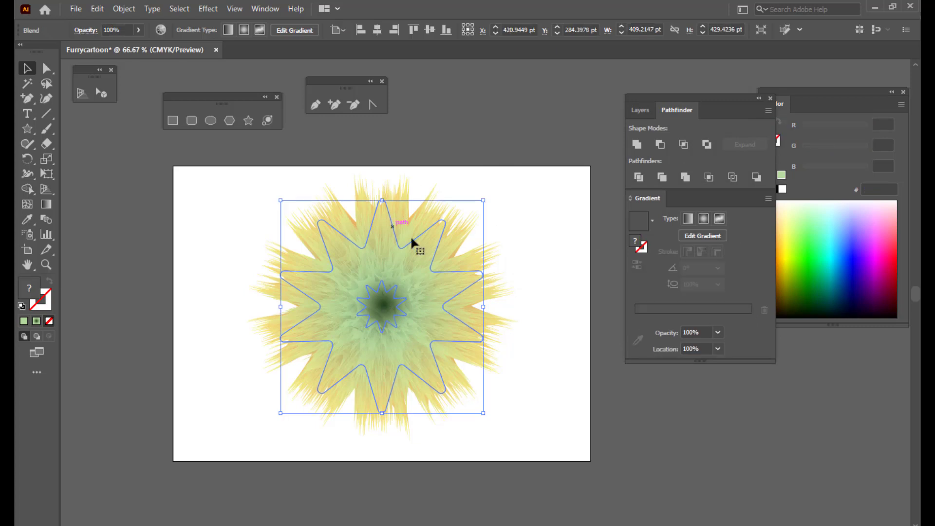
right_click(383, 285)
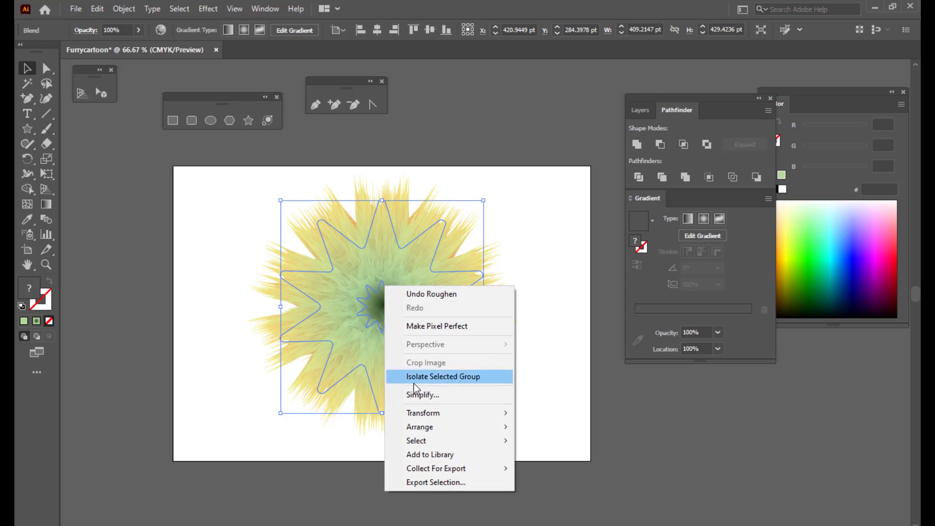
click(490, 379)
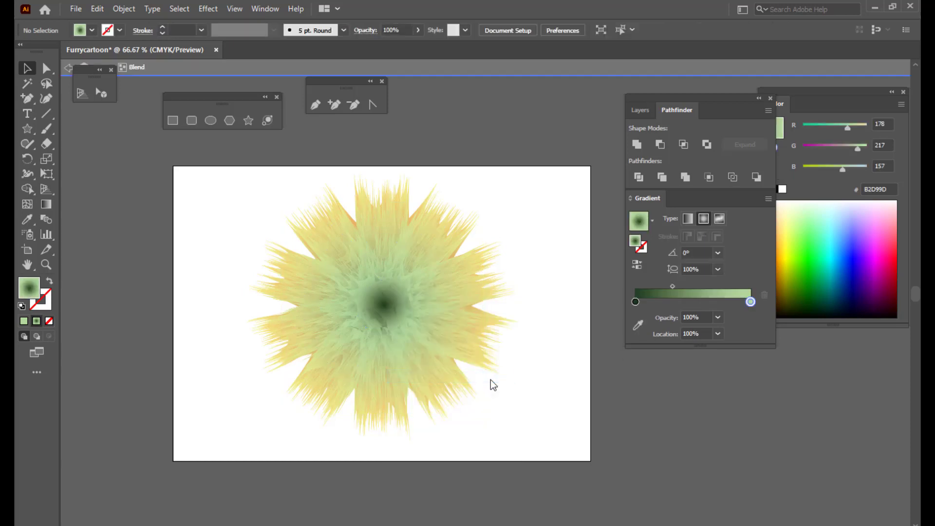
click(390, 293)
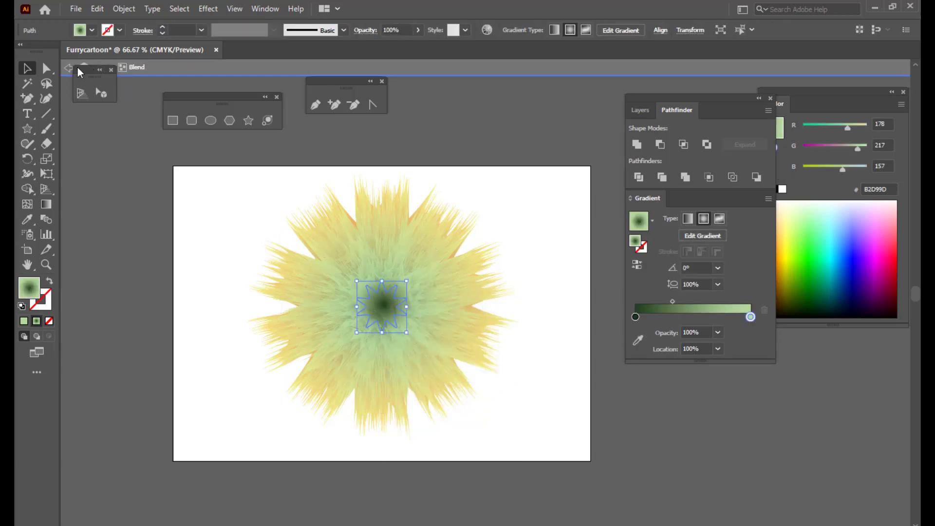
drag(81, 70, 99, 159)
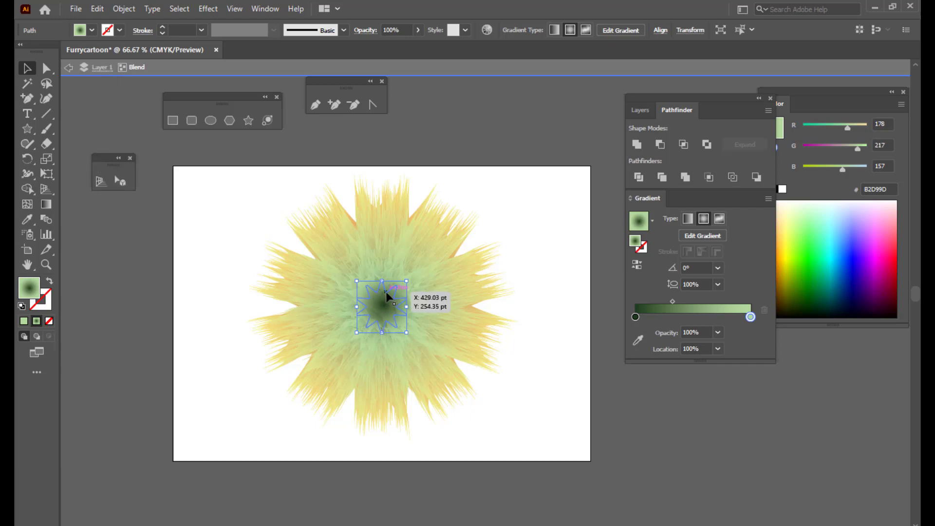
drag(386, 291, 390, 198)
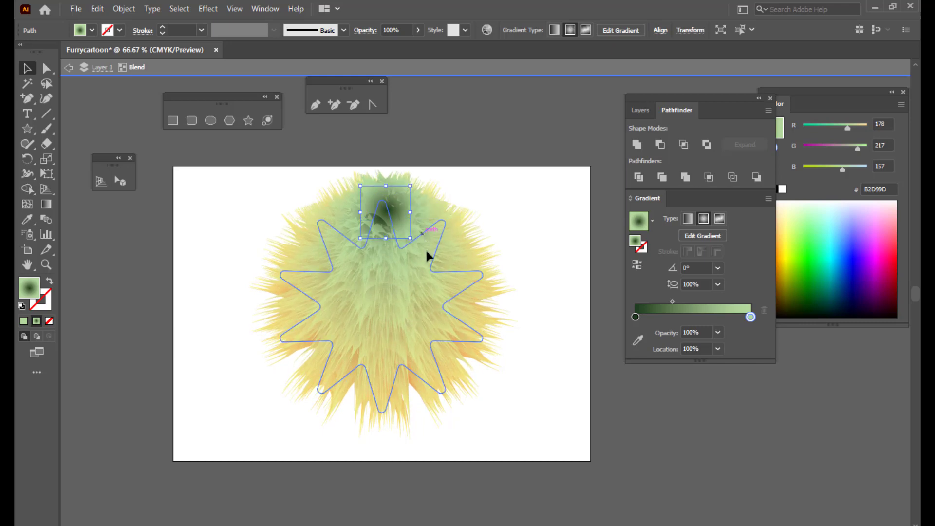
Move the resized large star lower, then shrink the small star to about 37 by 39 pt and centre it above the large one.
drag(426, 253, 437, 295)
drag(492, 256, 508, 233)
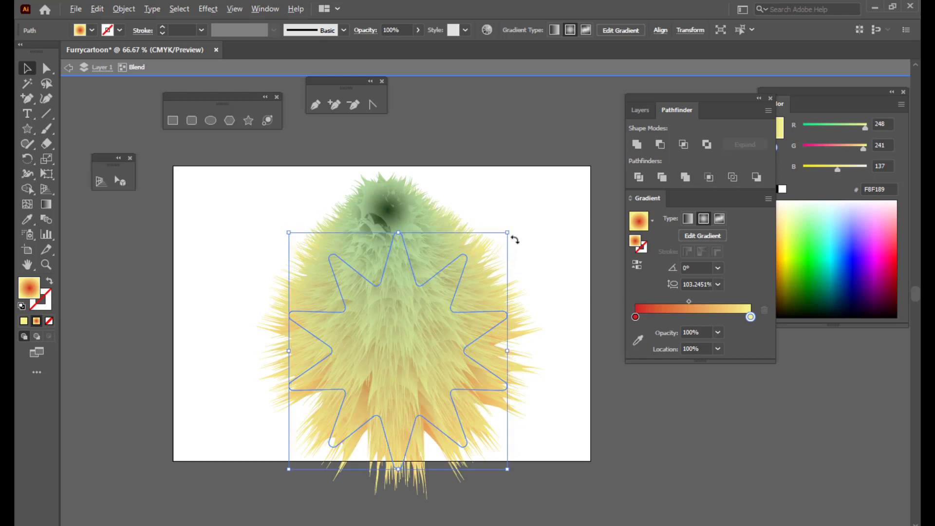
mouse_move(507, 233)
mouse_down()
mouse_move(486, 248)
mouse_move(509, 242)
mouse_move(500, 241)
mouse_up()
drag(446, 306, 440, 288)
click(396, 211)
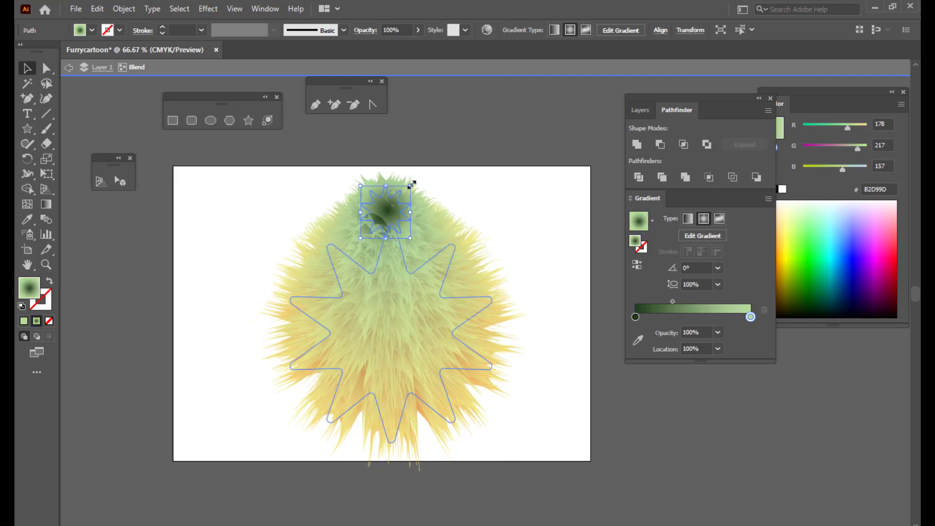
drag(410, 186, 398, 211)
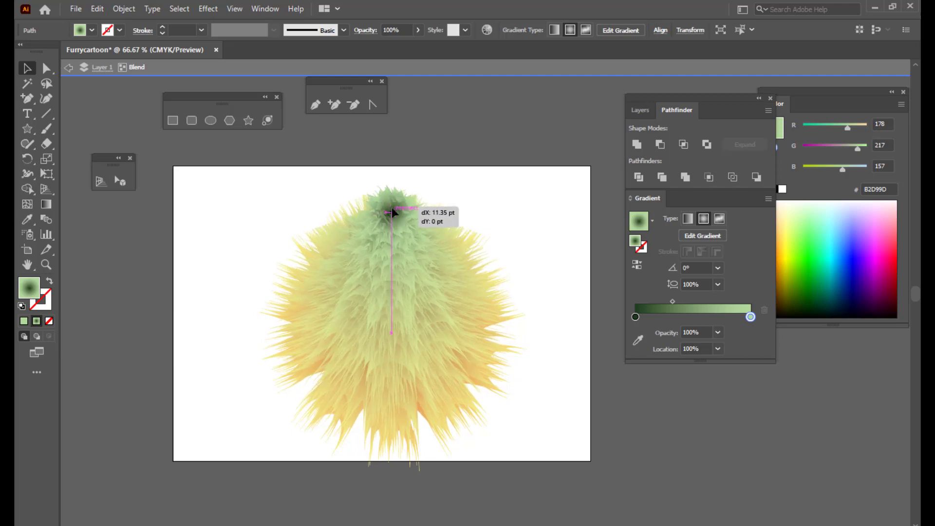
Scale the large star down from its centre and move it lower to form a slimmer, pear-shaped fur body.
click(453, 245)
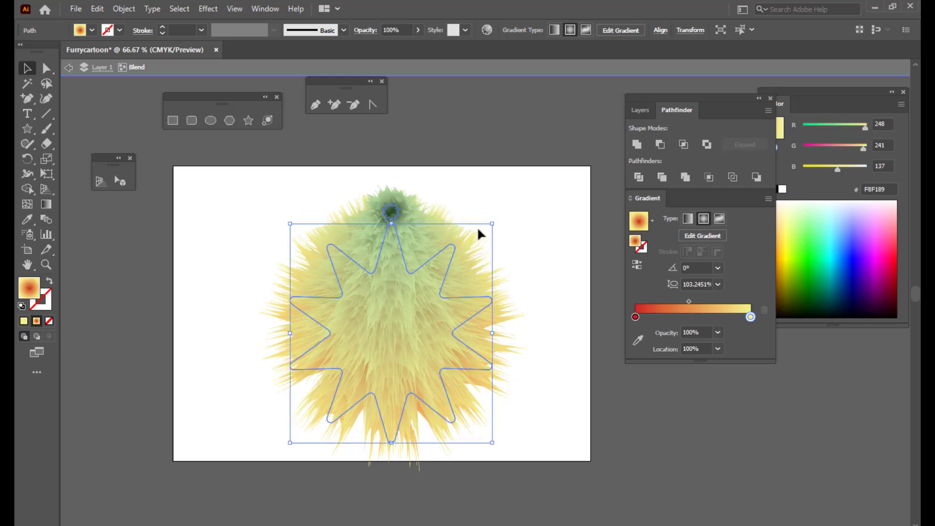
drag(488, 224, 476, 242)
drag(422, 271, 420, 297)
Enlarge the small green star slightly about its centre and widen the large star a little as well.
click(397, 206)
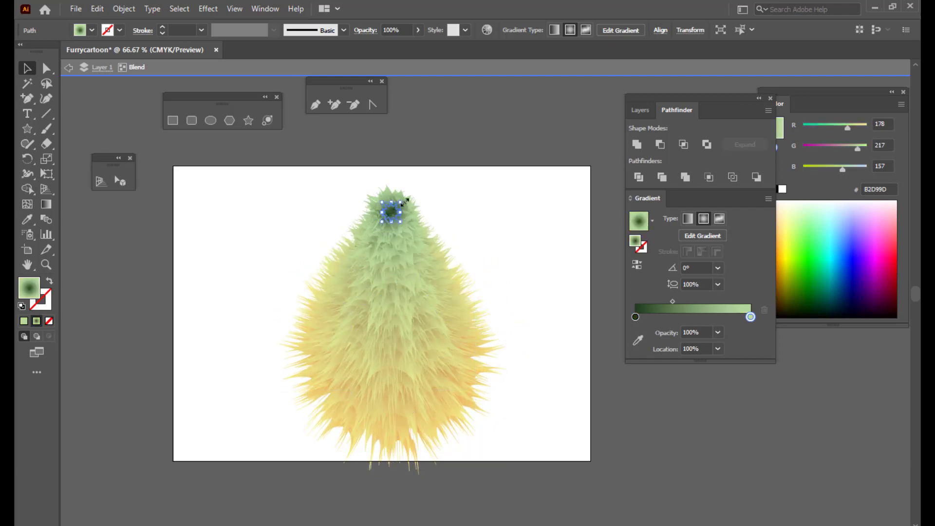
drag(397, 207, 399, 205)
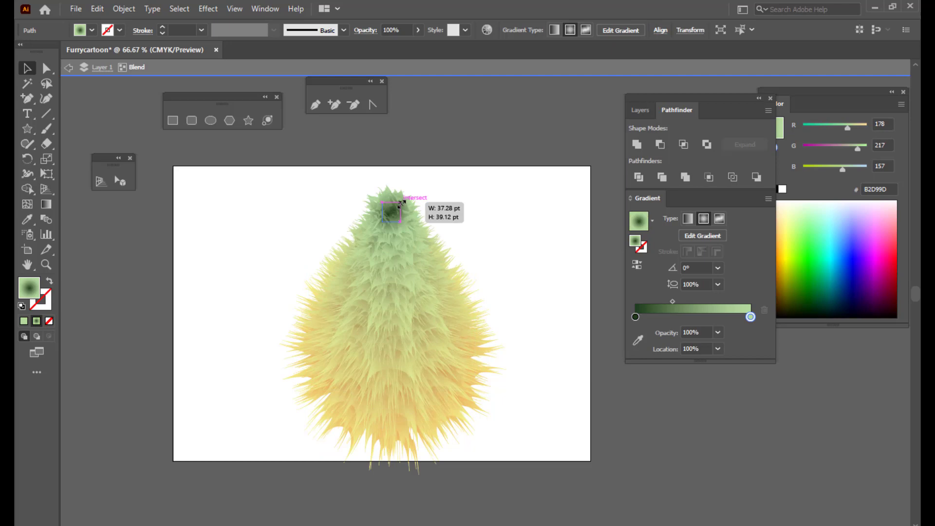
drag(402, 204, 407, 197)
click(455, 286)
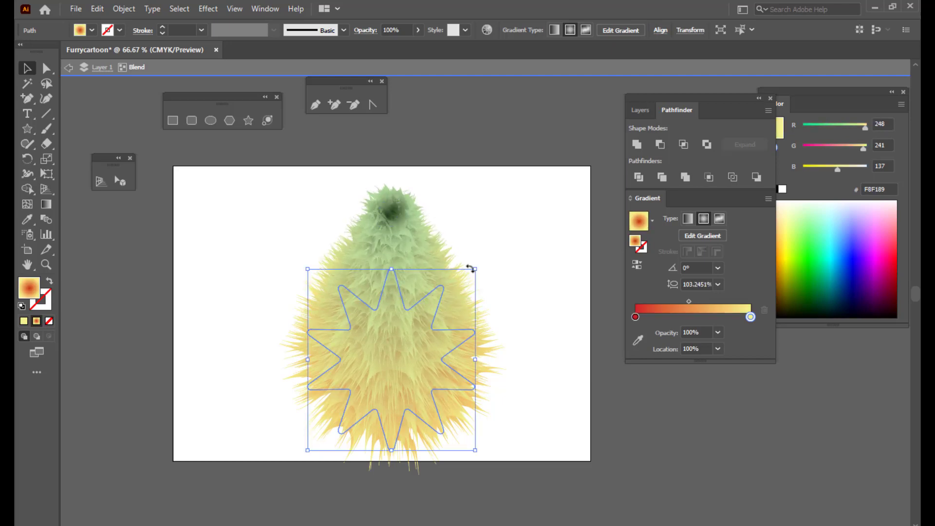
drag(475, 269, 483, 263)
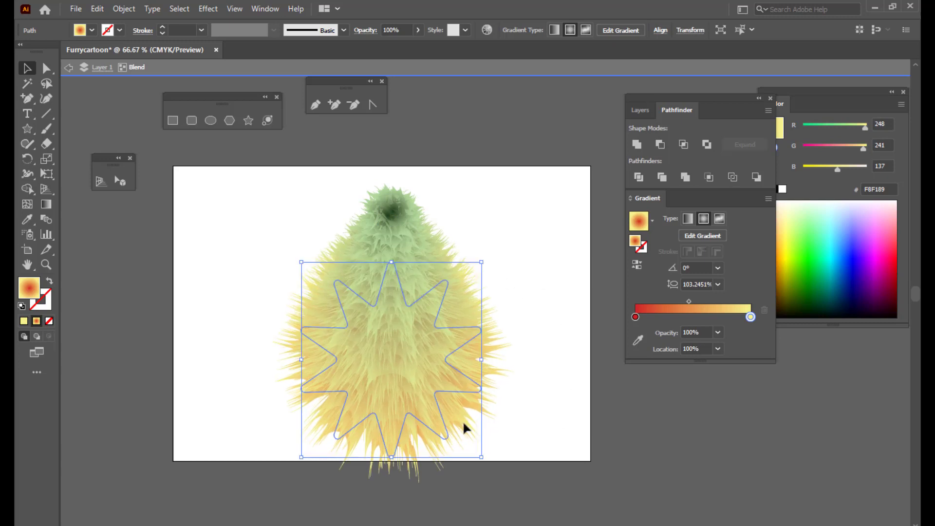
Exit isolation mode to return to the whole artwork.
click(475, 196)
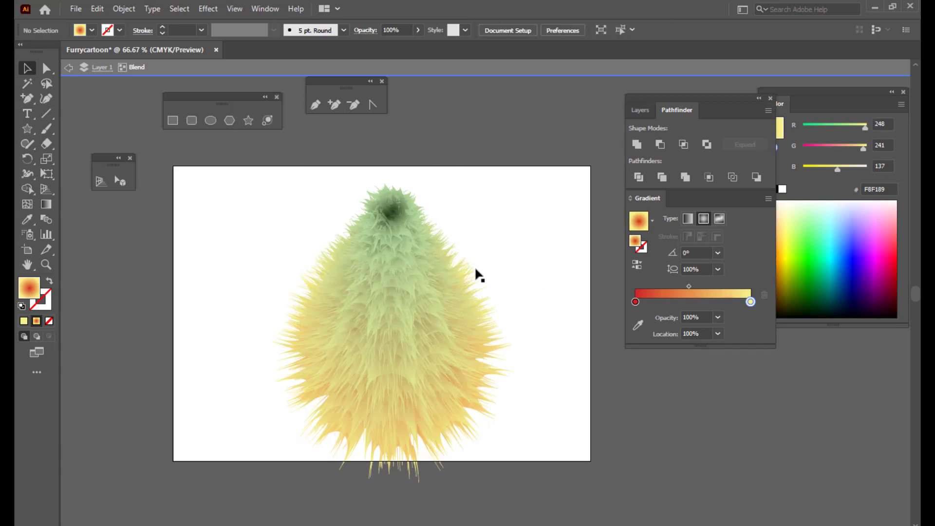
click(387, 211)
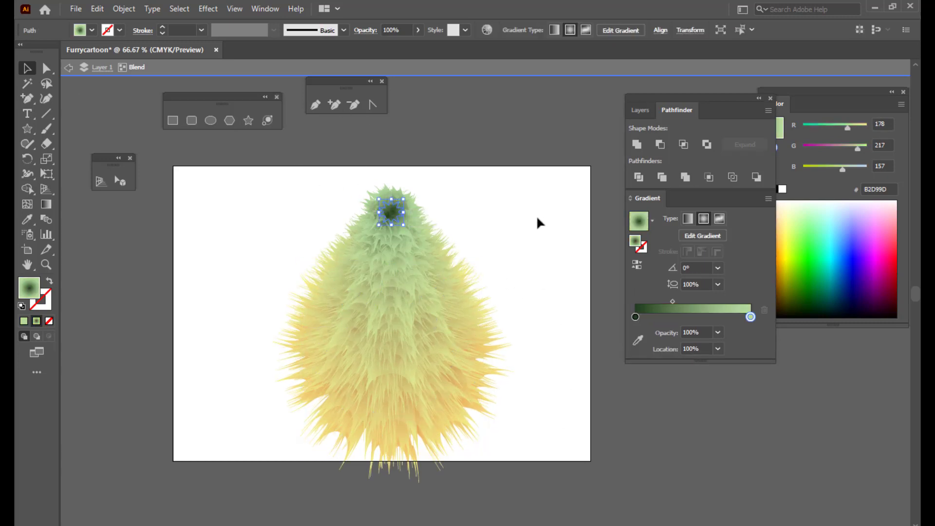
click(68, 70)
click(68, 71)
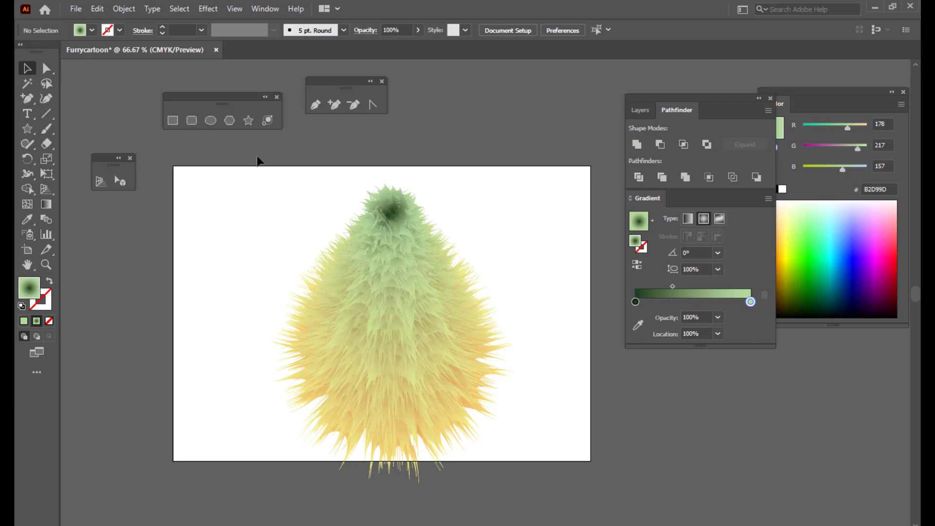
Scale the whole furry body down slightly and position it centrally so that all the fur fits inside the artboard.
mouse_move(412, 266)
mouse_down()
mouse_move(422, 235)
mouse_move(418, 250)
mouse_up()
drag(478, 184, 500, 181)
click(477, 145)
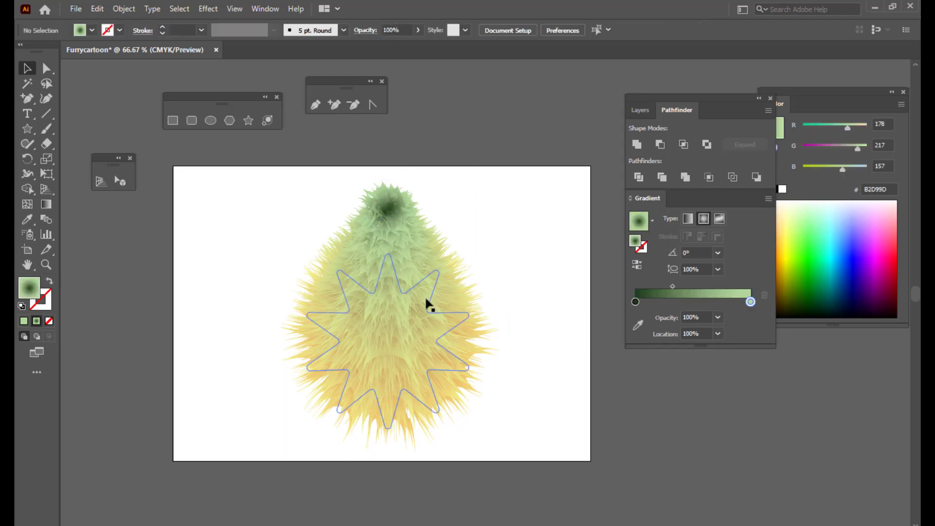
click(449, 283)
drag(401, 258, 397, 259)
click(415, 135)
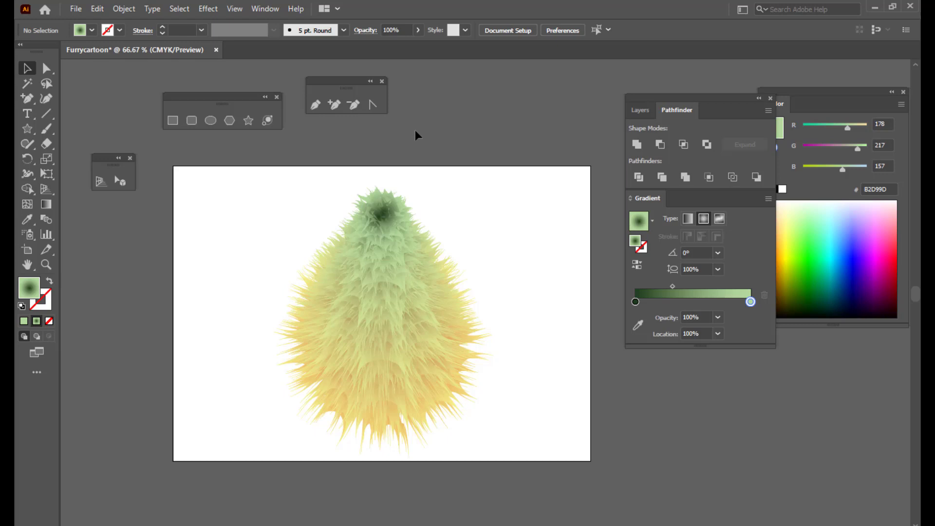
drag(650, 98, 719, 109)
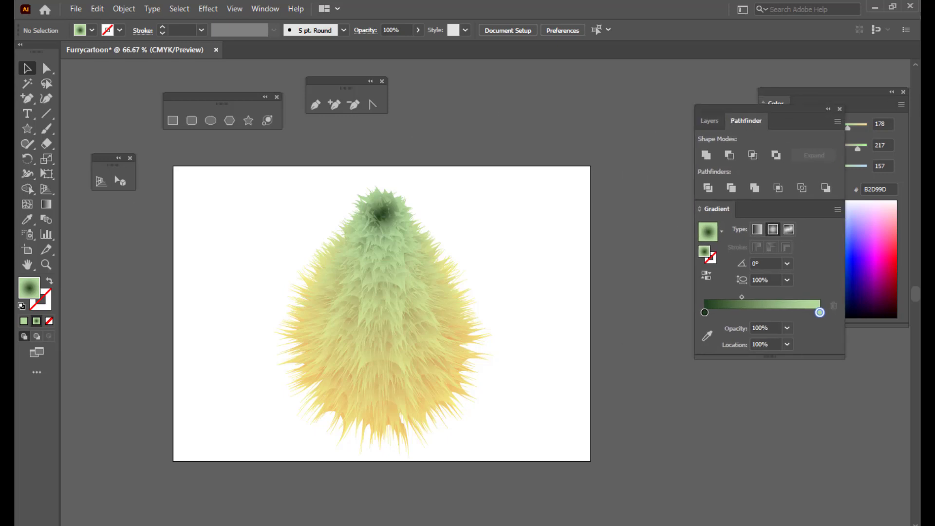
Draw a circle on the pasteboard beside the artboard's upper right corner, shift it up and enlarge it slightly from its centre.
click(211, 121)
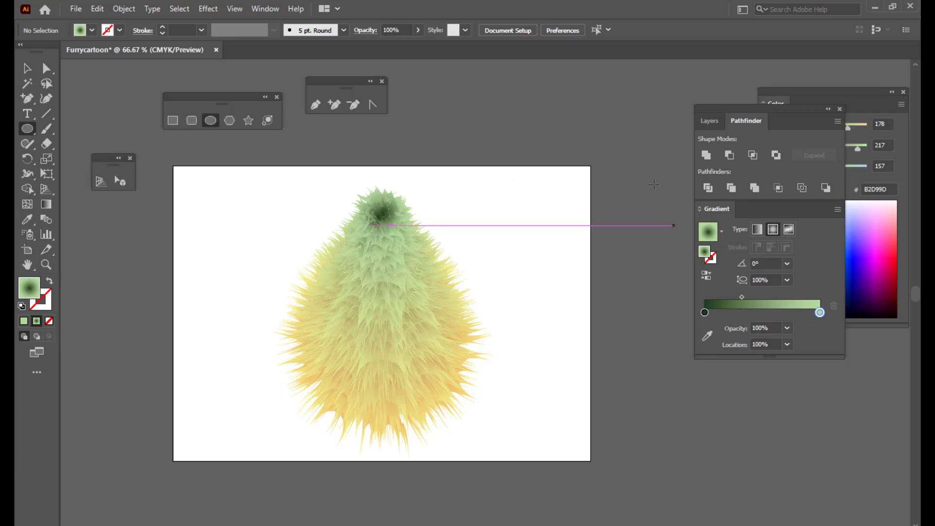
drag(615, 121, 669, 196)
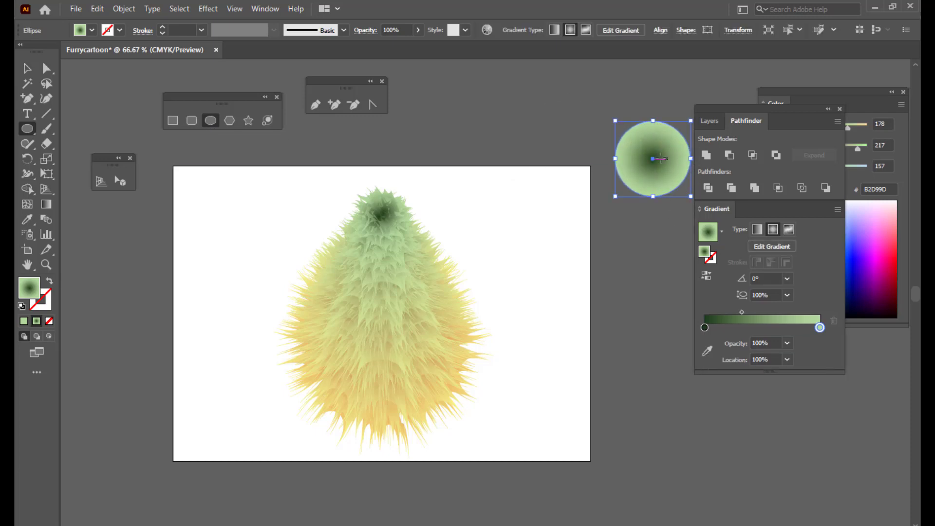
click(28, 68)
drag(681, 148, 660, 126)
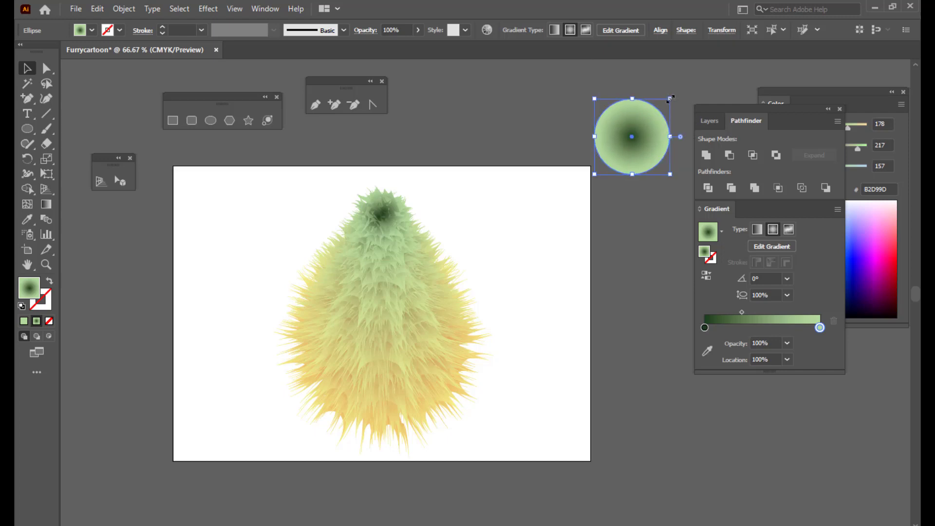
drag(671, 99, 676, 92)
Fill the circle with the White, Black gradient preset, made radial and reversed so black sits at the centre.
click(718, 231)
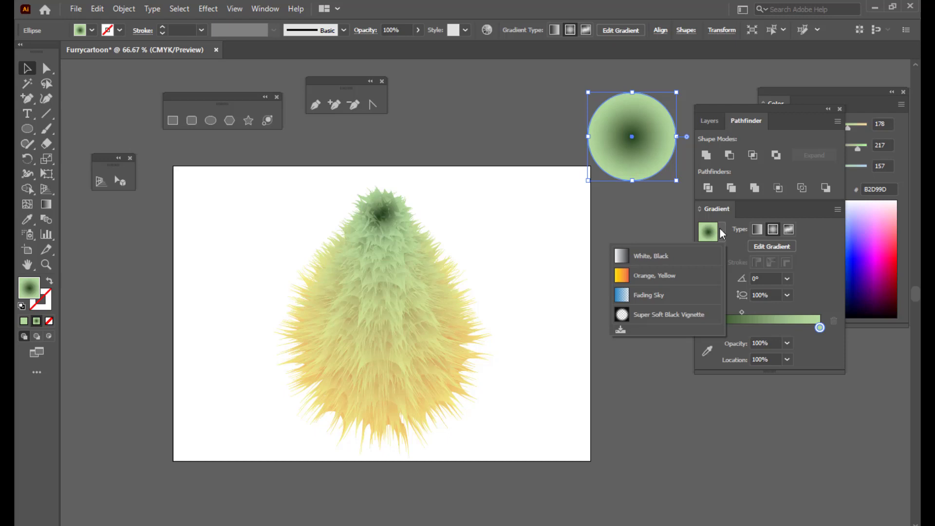
click(660, 256)
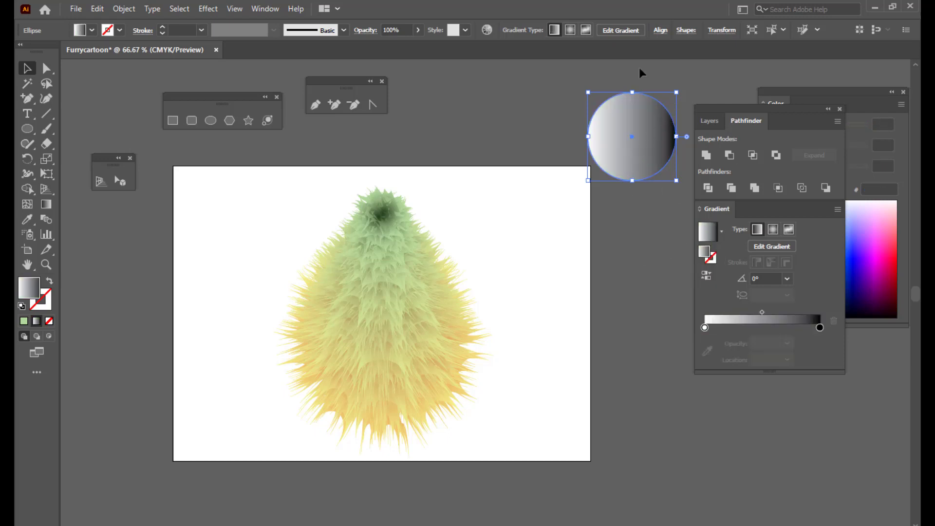
drag(635, 104, 636, 94)
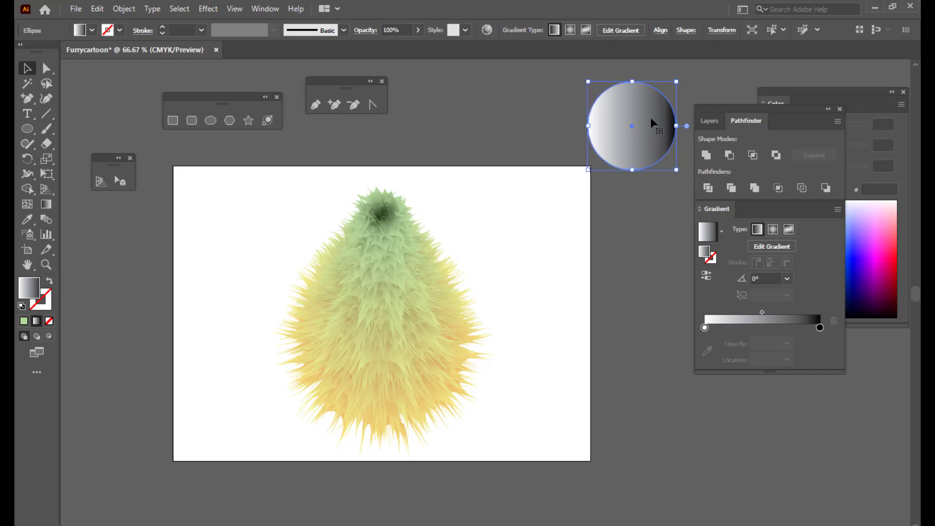
click(773, 229)
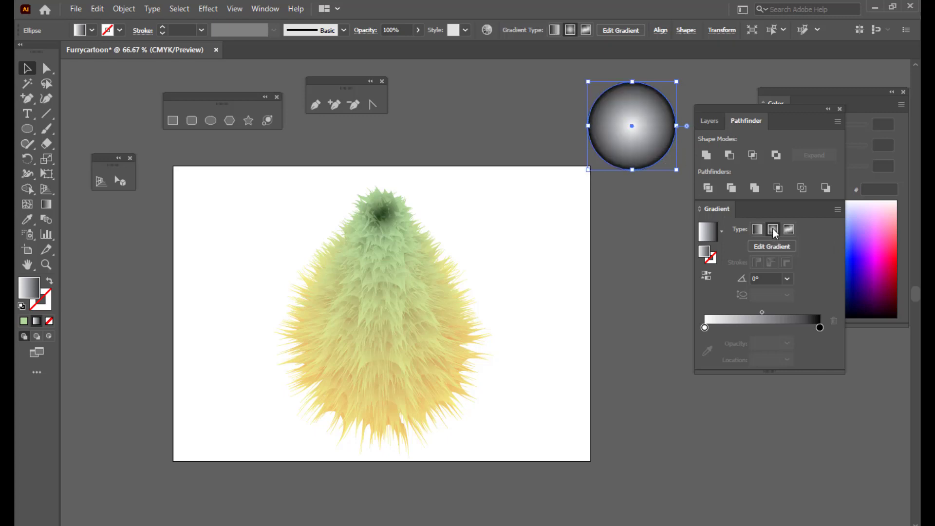
click(706, 276)
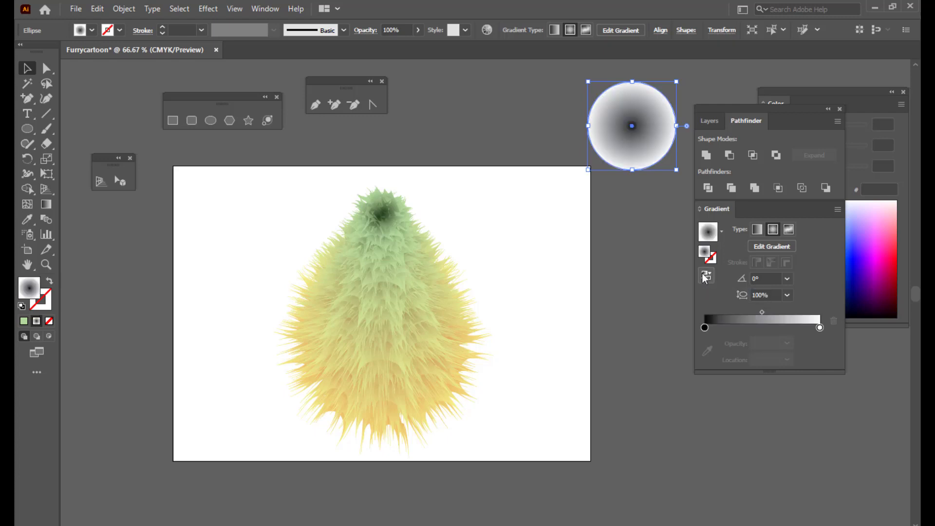
drag(639, 102, 652, 117)
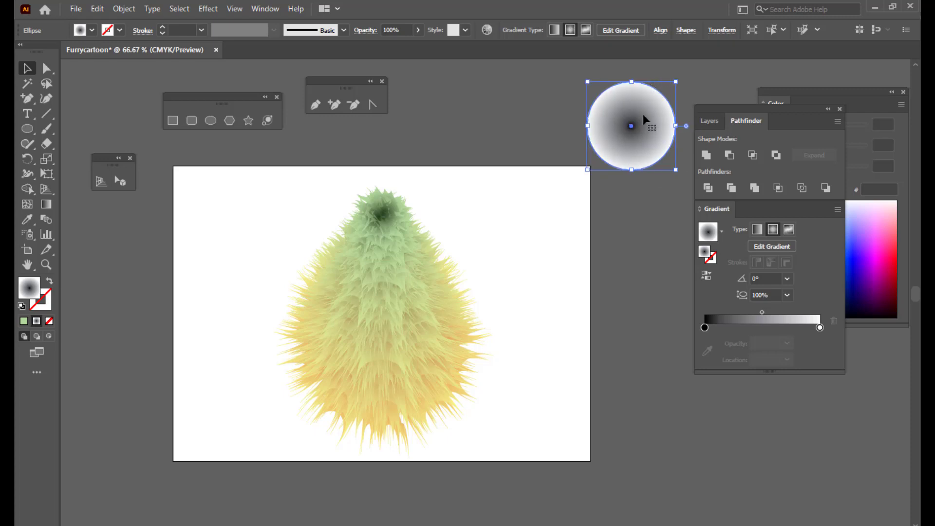
Shrink the circle's radial gradient and move it low, with the black stop at about 97%, to form a hard-edged pupil.
key(g)
drag(703, 110, 728, 112)
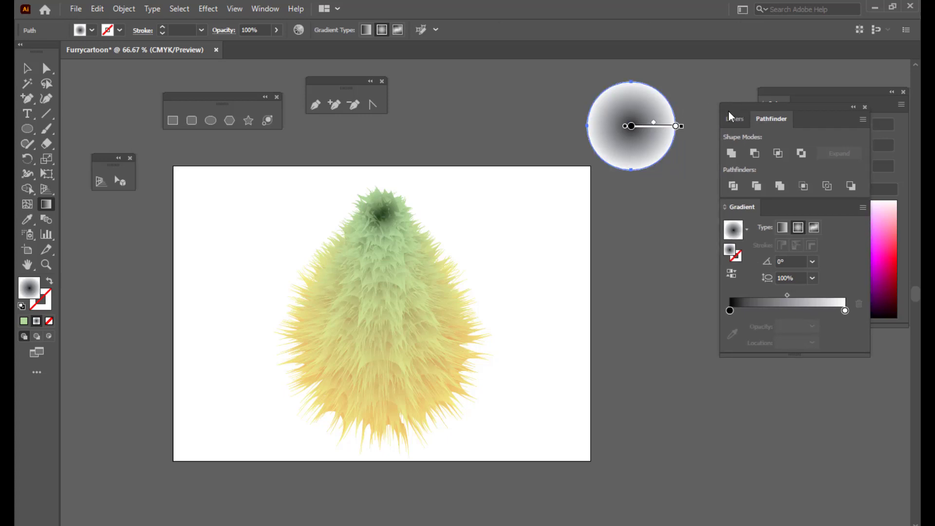
mouse_move(677, 127)
mouse_down()
mouse_move(688, 129)
mouse_move(632, 127)
mouse_move(661, 131)
mouse_move(634, 134)
mouse_move(635, 153)
mouse_up()
click(632, 126)
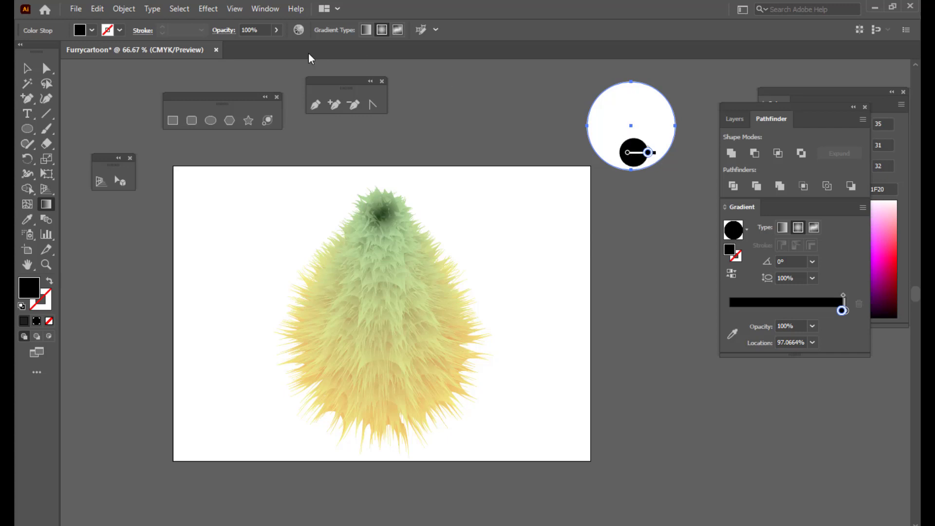
click(27, 69)
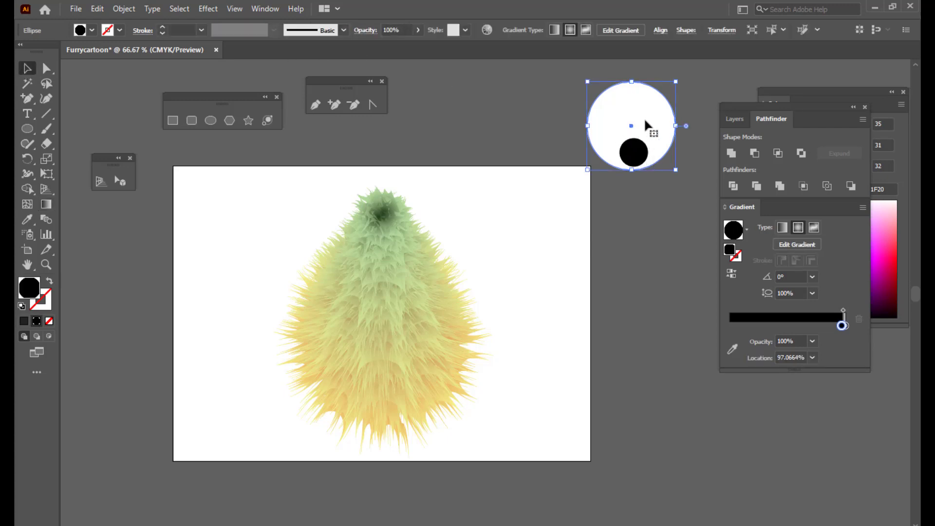
Reshape the eye into a smaller upright oval and place it and a duplicate side by side on the upper furry body.
drag(632, 81, 671, 170)
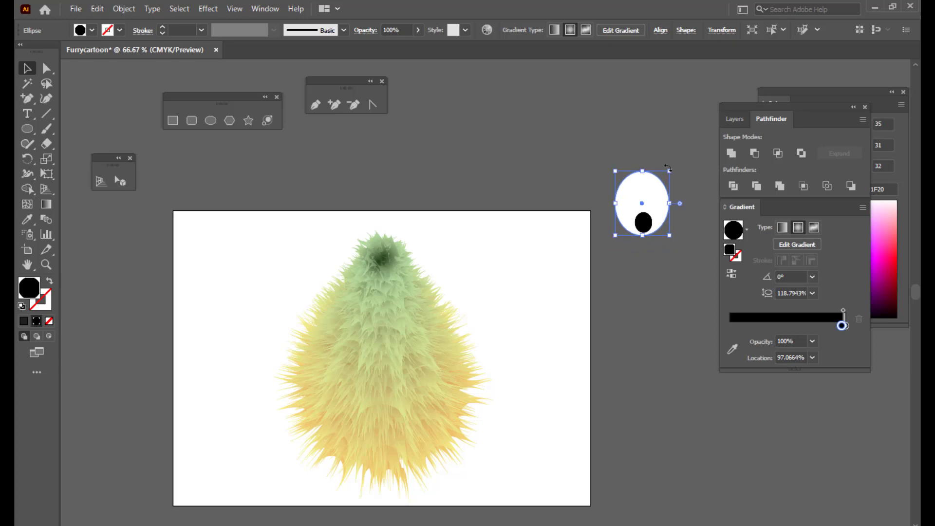
drag(635, 224, 370, 324)
drag(385, 278, 412, 307)
click(455, 180)
Draw a tall, narrow ellipse on the pasteboard above the artboard.
scroll(465, 176, down, 1)
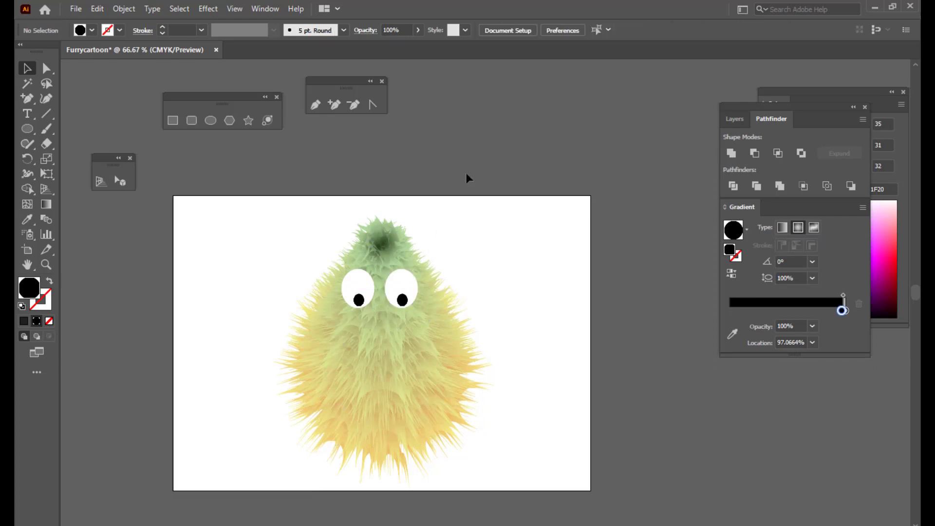
scroll(472, 176, down, 5)
scroll(481, 312, up, 3)
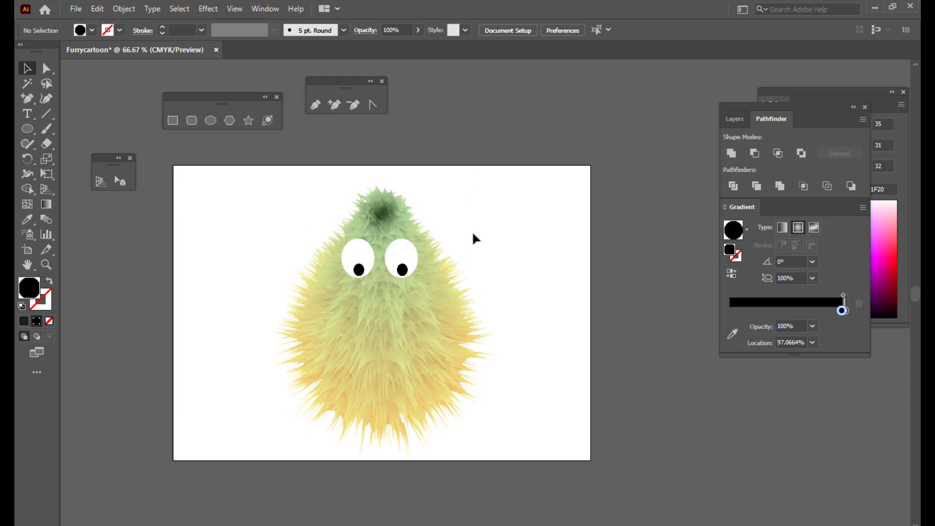
scroll(473, 234, up, 2)
scroll(229, 141, up, 2)
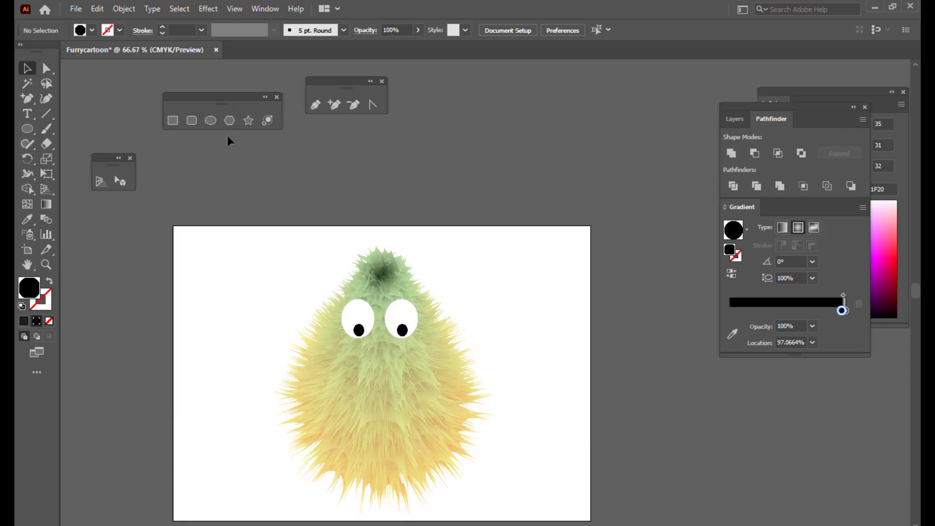
click(211, 120)
drag(455, 97, 511, 194)
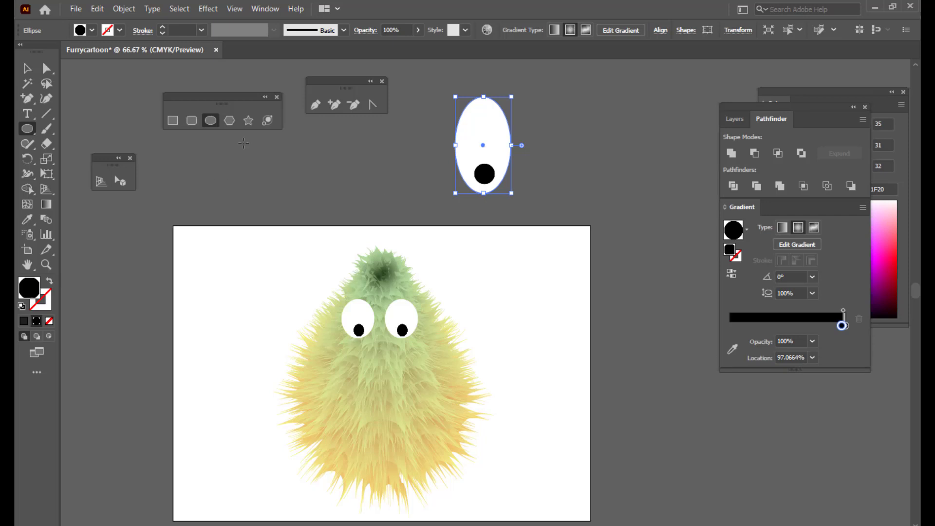
click(23, 321)
drag(734, 100, 678, 101)
click(791, 93)
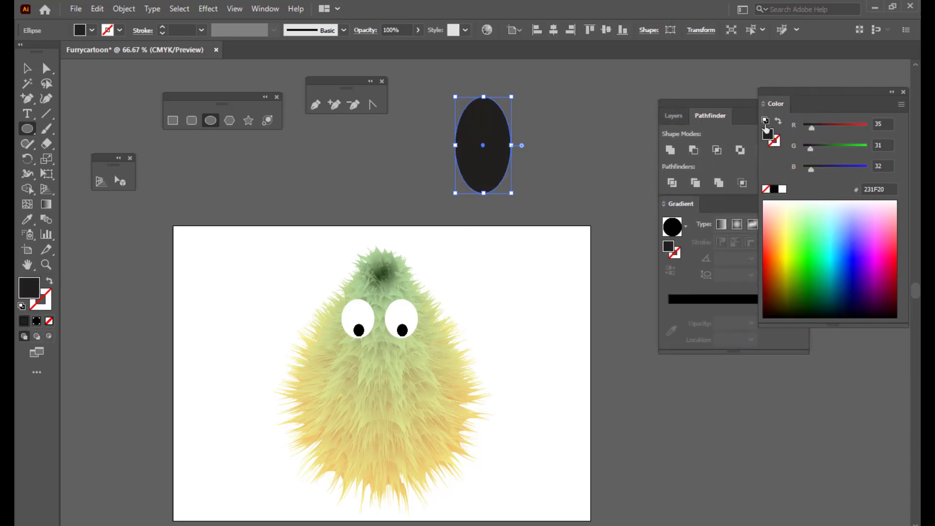
click(719, 209)
click(677, 302)
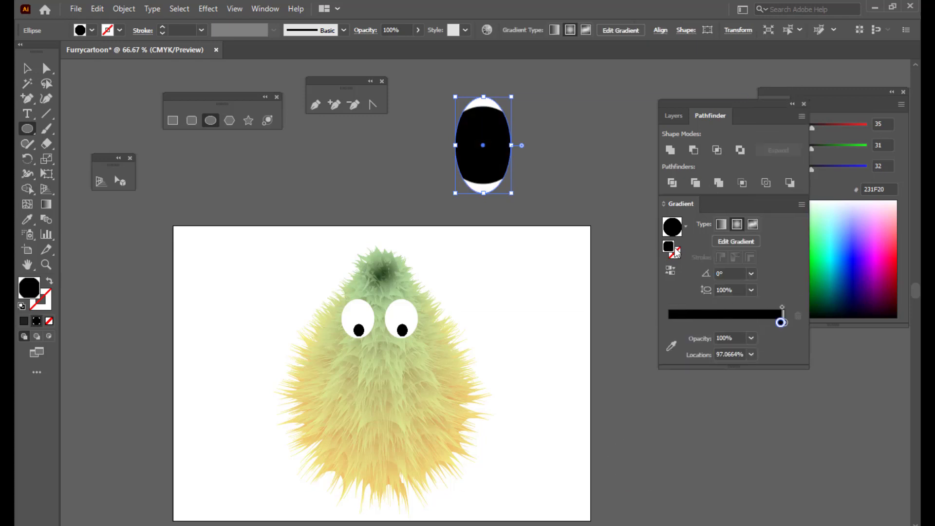
Fill the tall ellipse with the Orange, Yellow gradient preset and remove its intermediate colour stops.
click(685, 227)
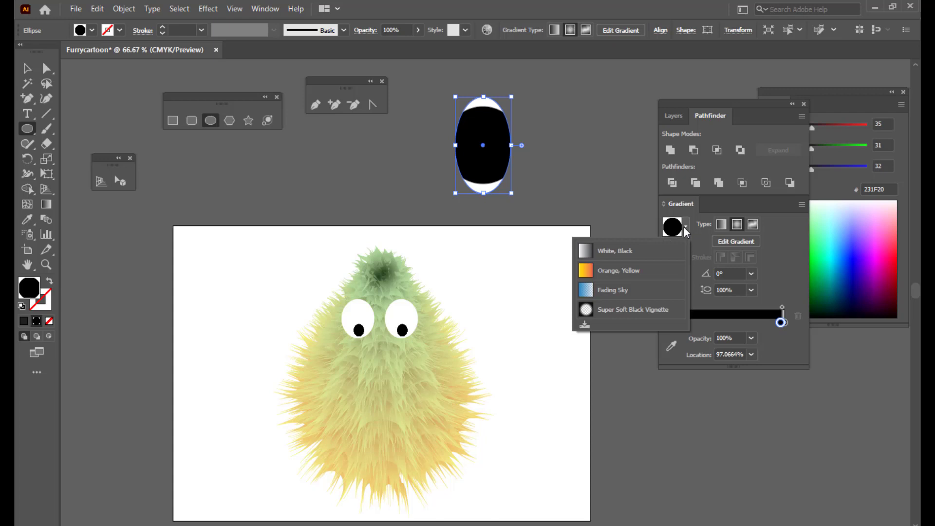
click(607, 270)
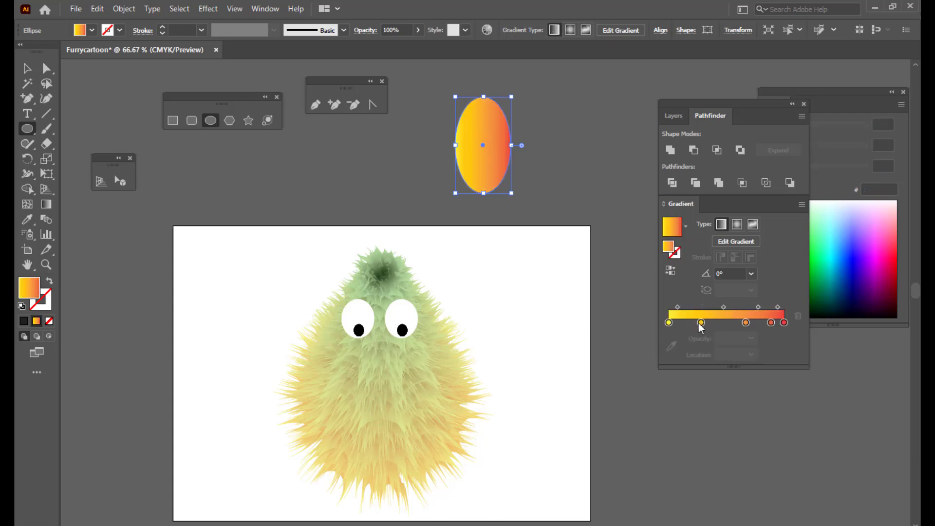
drag(701, 323, 748, 353)
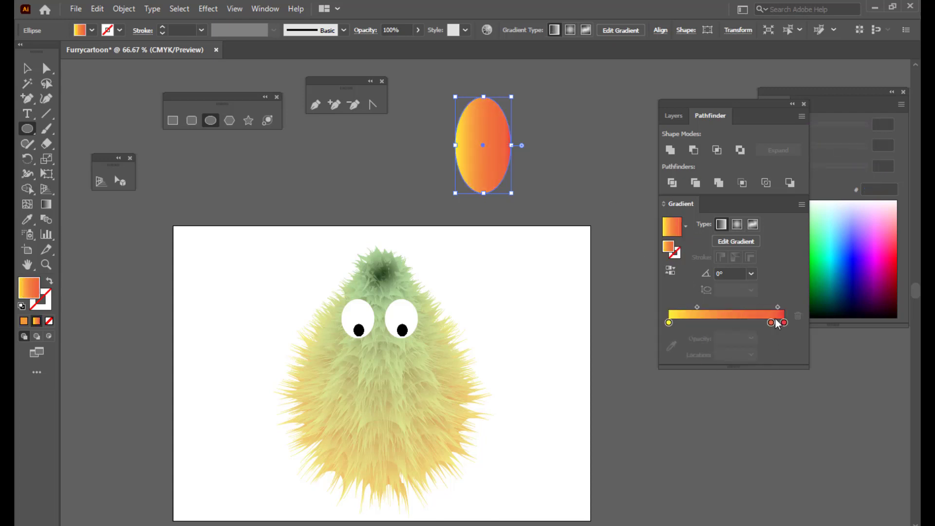
drag(772, 323, 774, 397)
Recolour the ellipse gradient's end stop to pink D44799 and its start stop to light pink FF8DFD.
click(783, 322)
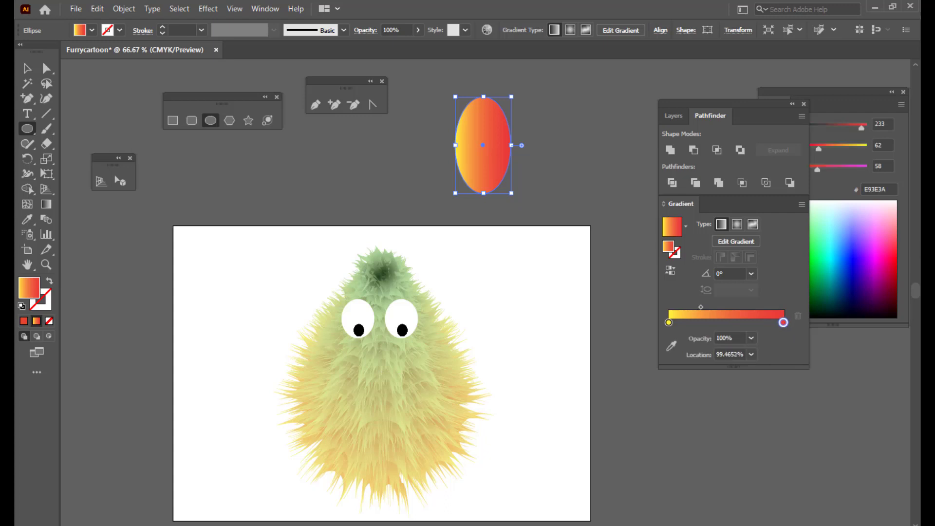
click(883, 253)
click(668, 323)
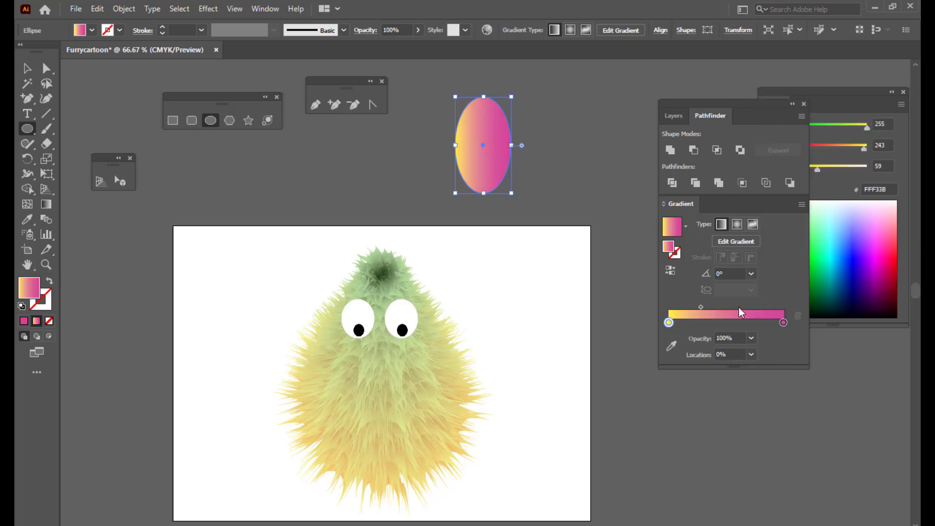
click(879, 221)
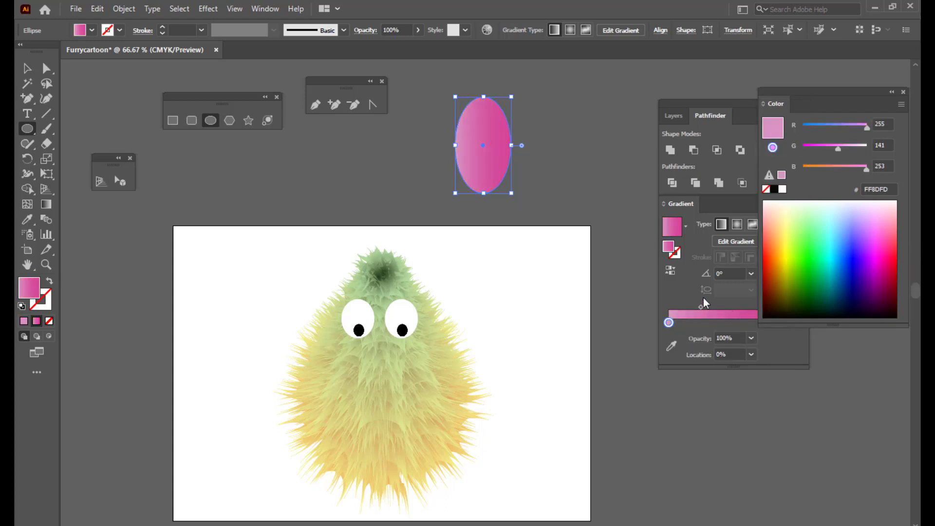
Make the pink gradient radial with its midpoint slightly past the middle, and set the end stop to magenta BD00A5.
drag(688, 103, 667, 101)
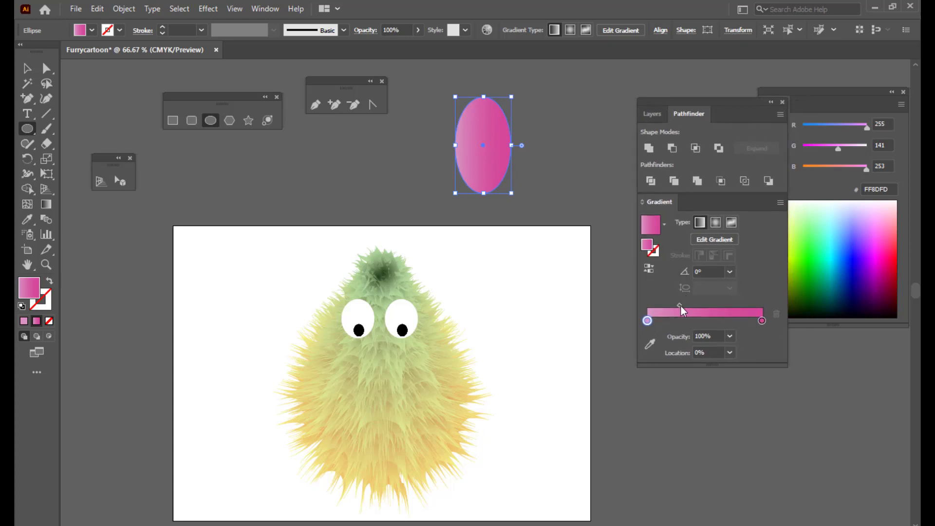
drag(680, 306, 708, 307)
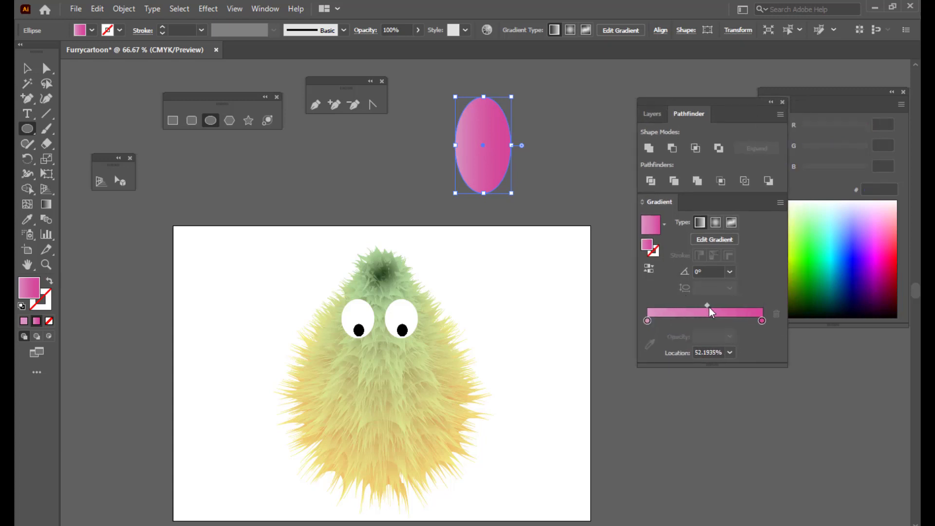
click(763, 322)
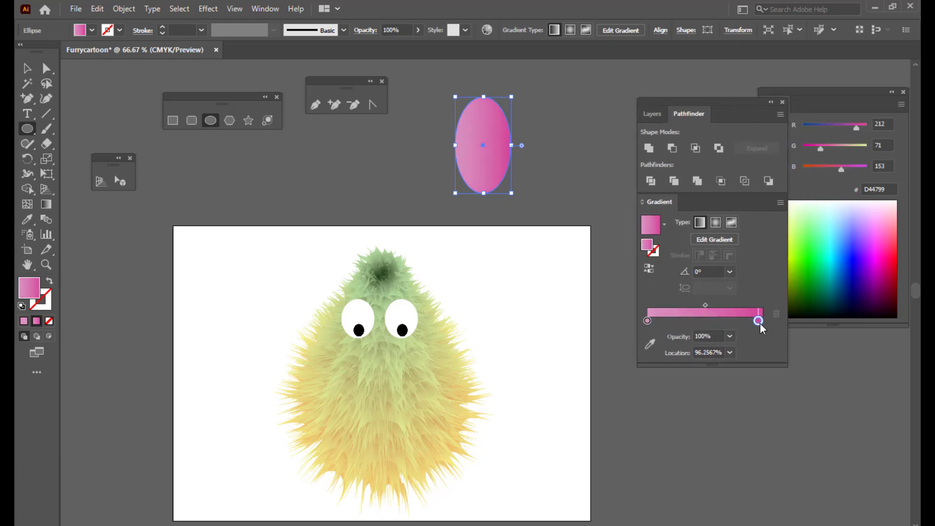
click(717, 223)
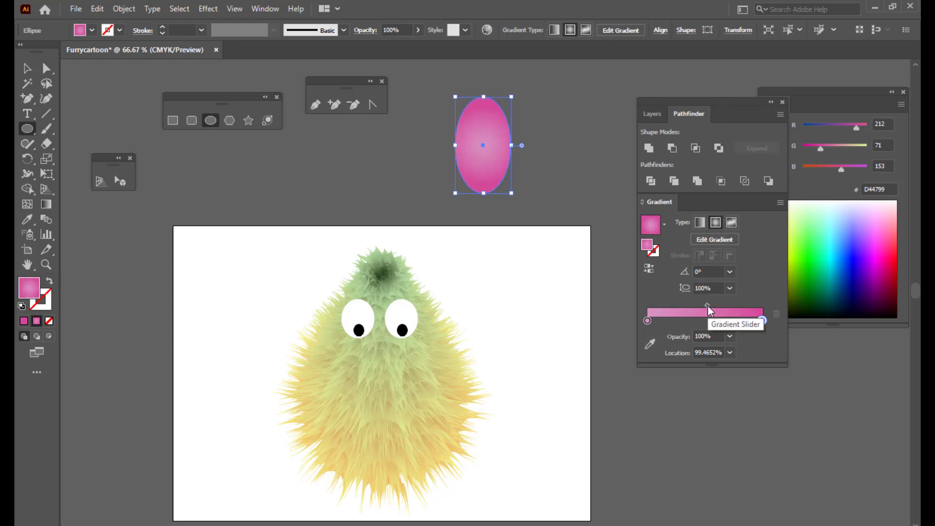
drag(708, 306, 713, 307)
click(762, 320)
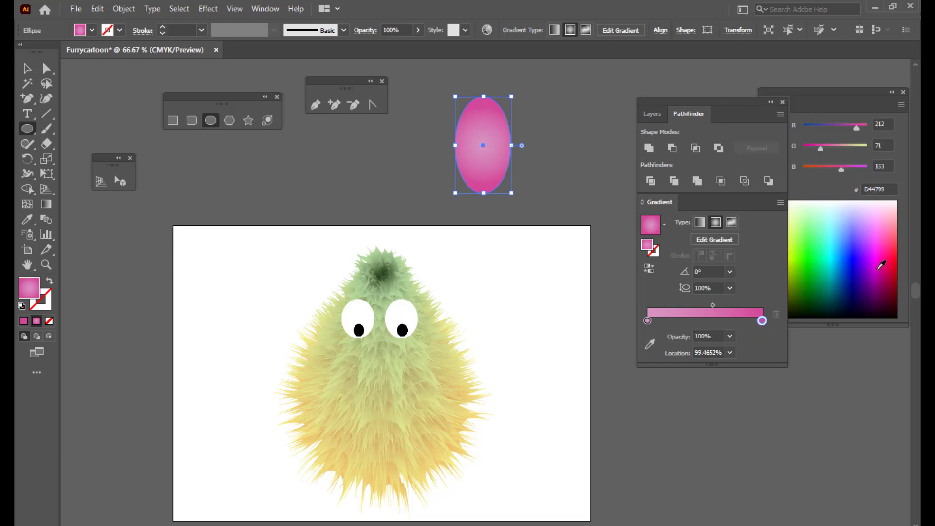
click(882, 268)
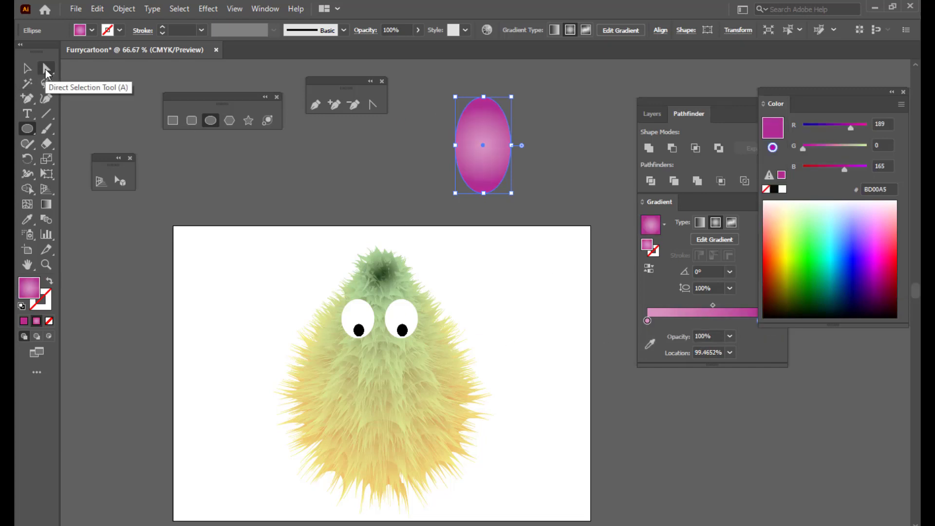
Convert the pink ellipse's top anchor point to a corner to give it a pointed tip.
click(47, 68)
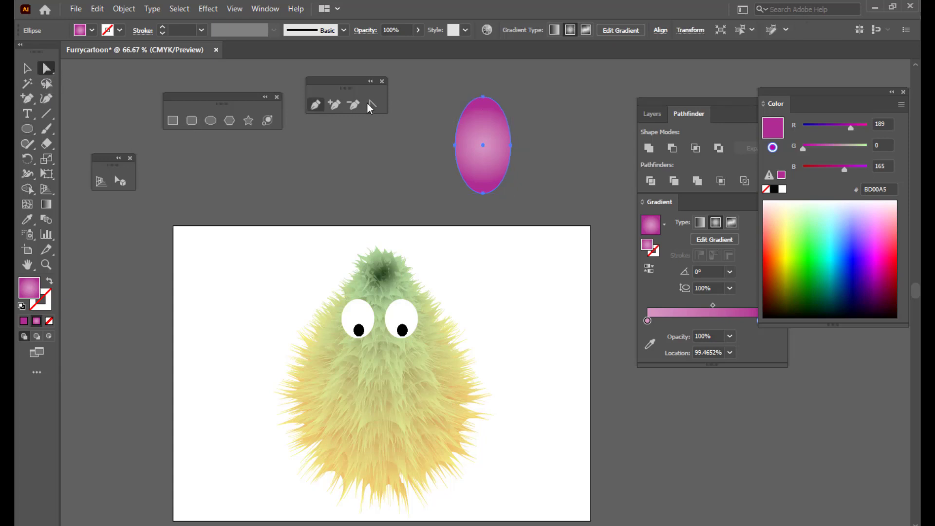
click(484, 97)
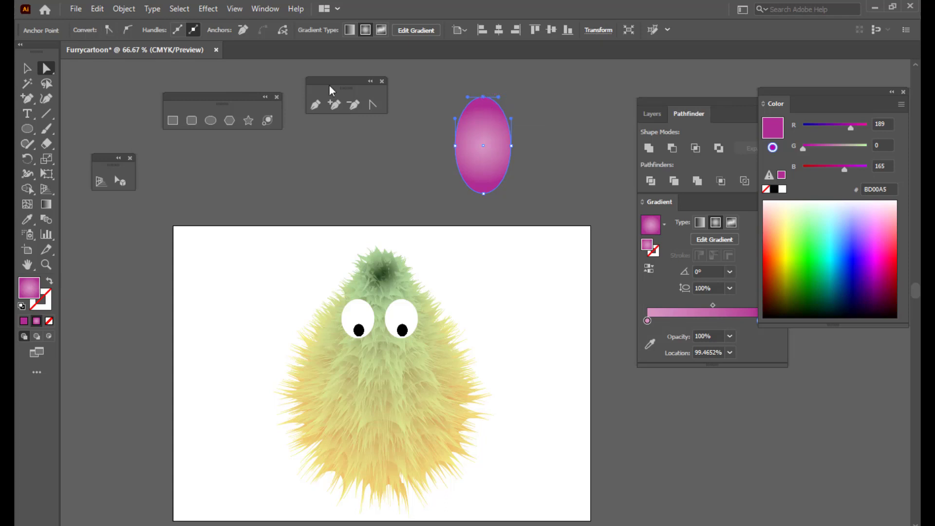
click(109, 30)
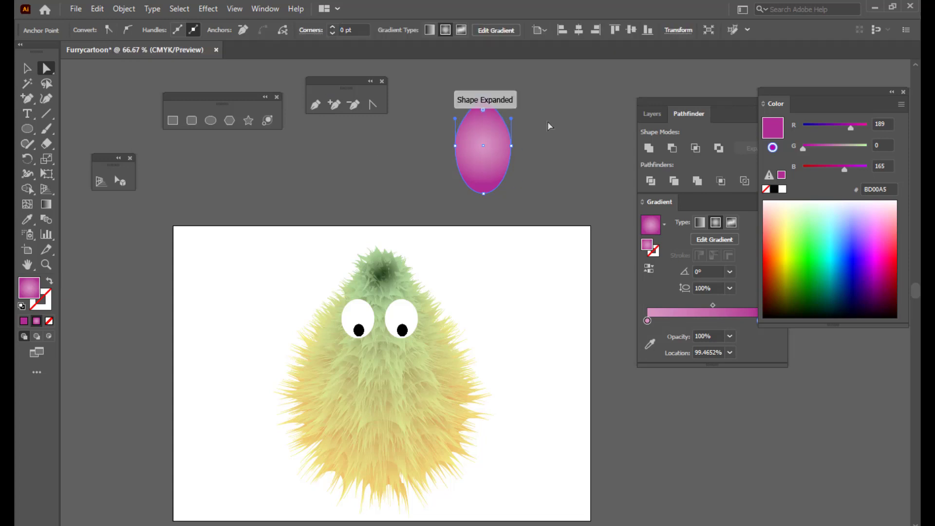
Lower the two side anchor points of the pink pointed shape together so it becomes a teardrop.
click(512, 147)
shift+click(455, 148)
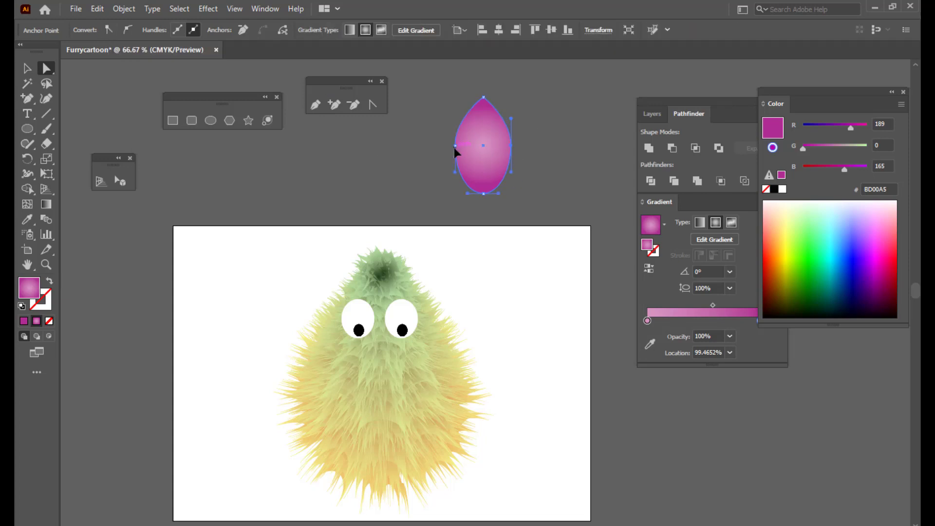
shift+click(455, 146)
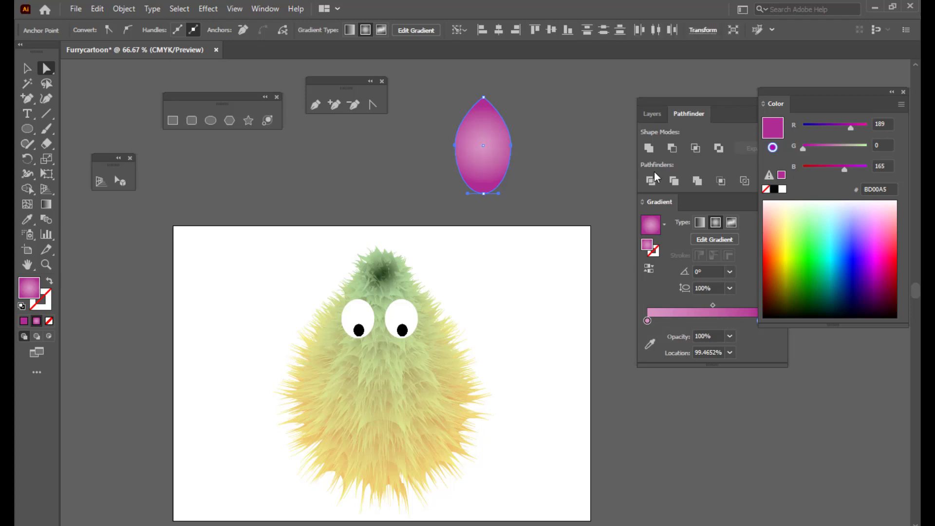
key(Down)
key(Down)
key(Down)
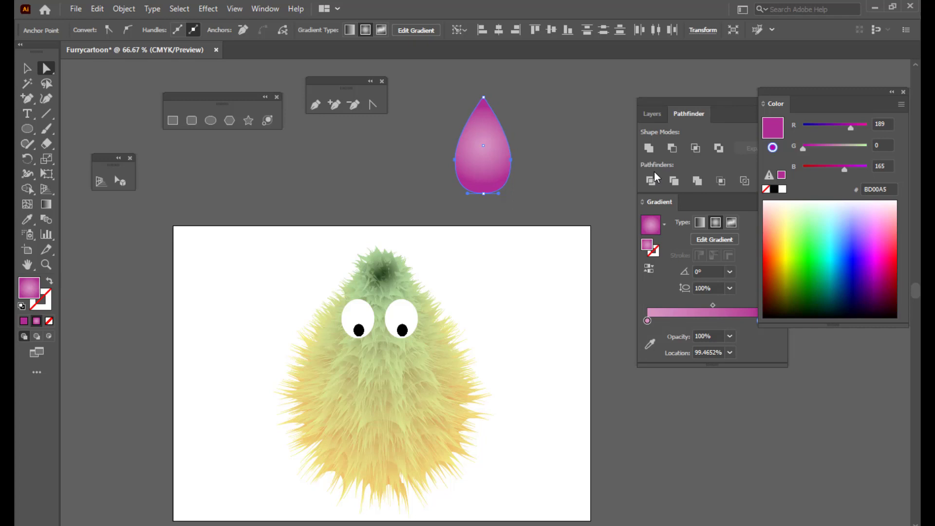
Add anchor points on the teardrop's sides near its tip and move them inward to narrow the neck.
click(336, 106)
click(468, 119)
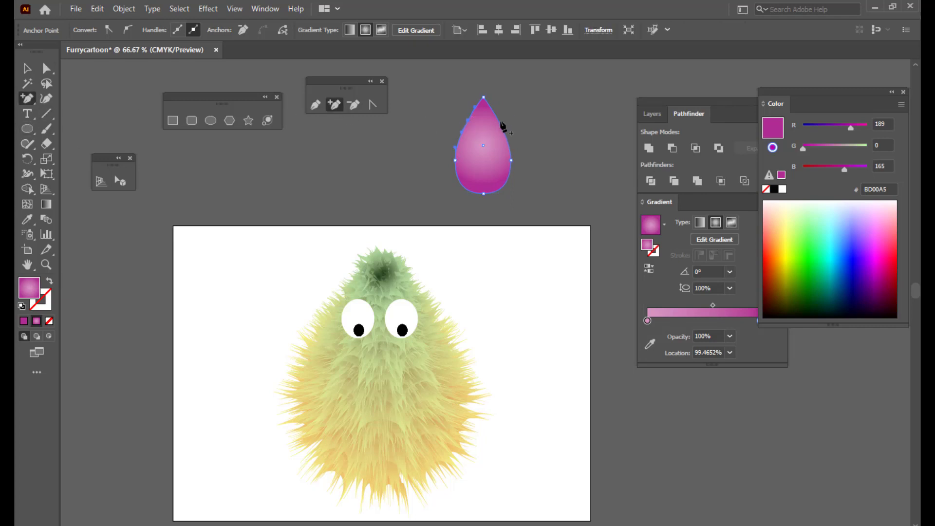
click(46, 68)
mouse_move(471, 124)
mouse_down()
mouse_move(495, 125)
mouse_move(474, 120)
mouse_up()
click(474, 121)
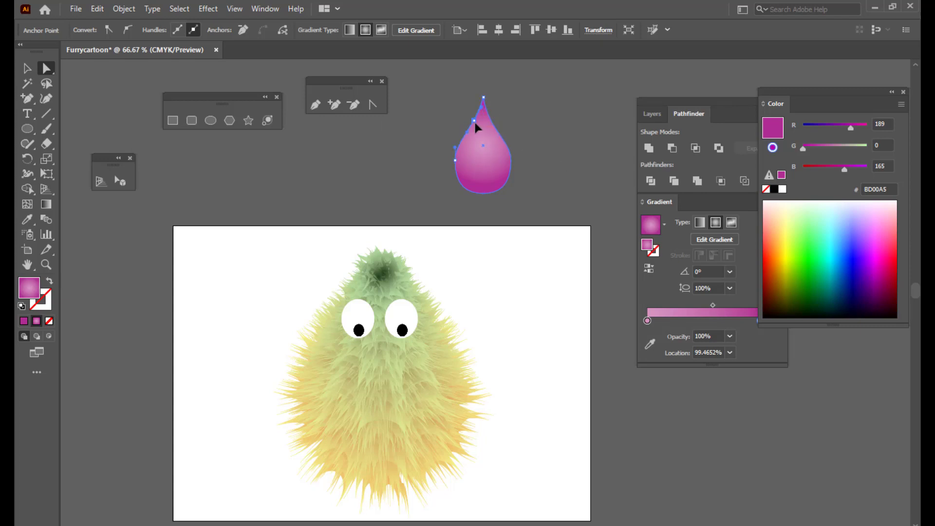
click(535, 107)
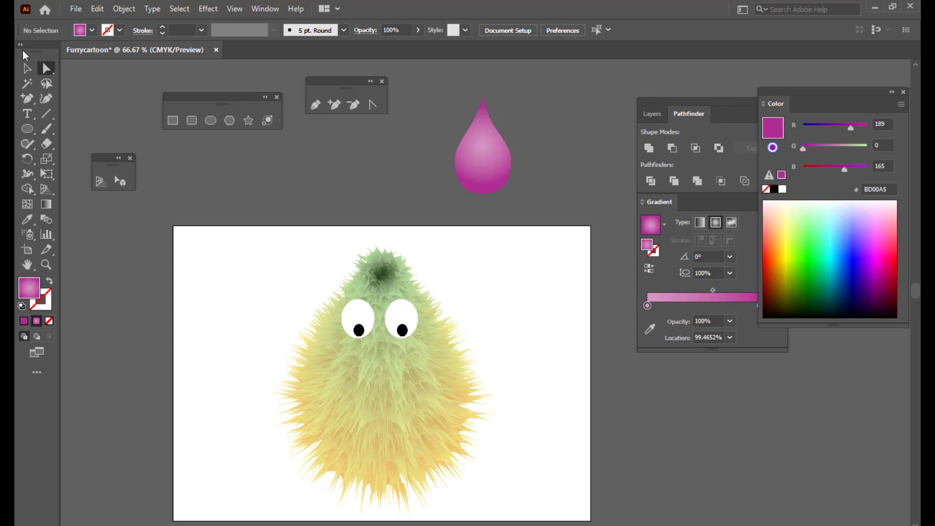
Scale the pink teardrop down and place it between the character's eyes as a nose.
click(32, 72)
click(489, 177)
drag(494, 155, 489, 166)
drag(505, 111, 493, 130)
drag(483, 165, 385, 358)
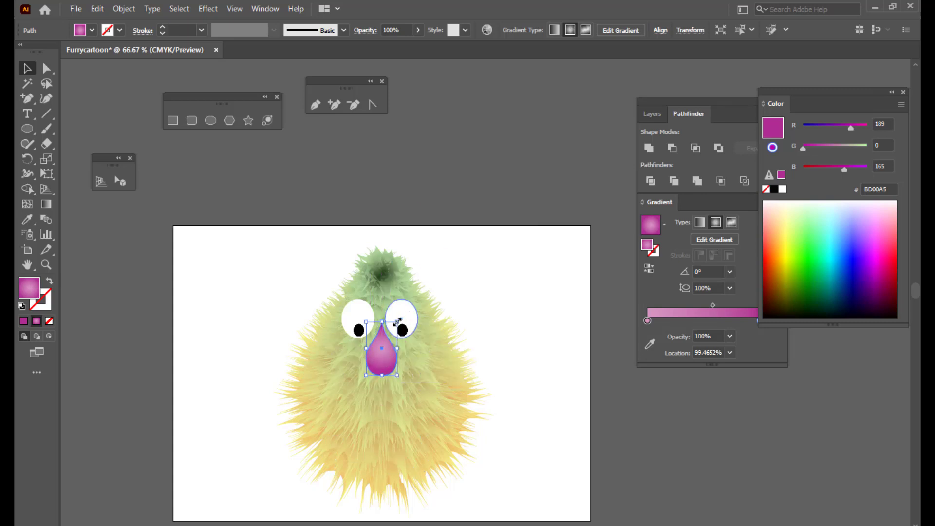
Fine-tune the nose's size and nudge it so its tip sits centred between the two eyes.
drag(397, 322, 381, 348)
key(ctrl+plus)
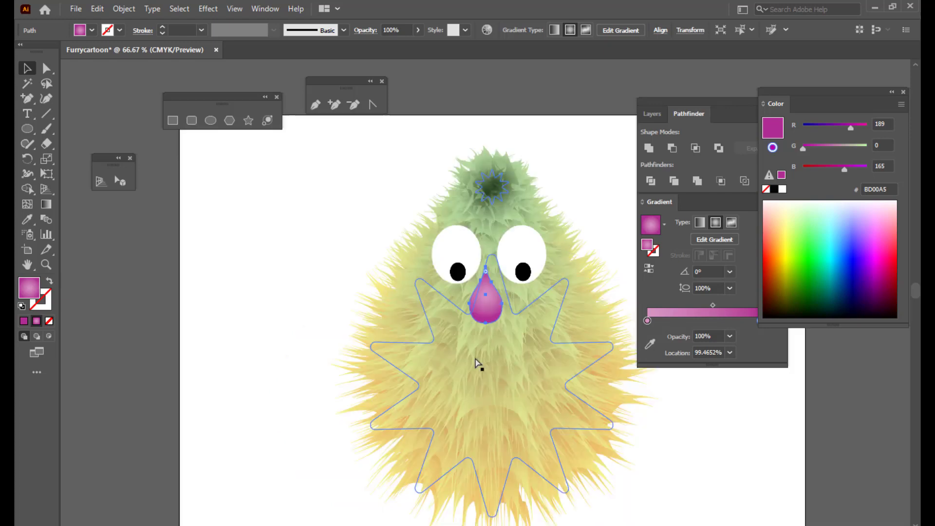
drag(504, 266, 508, 255)
drag(494, 313, 498, 314)
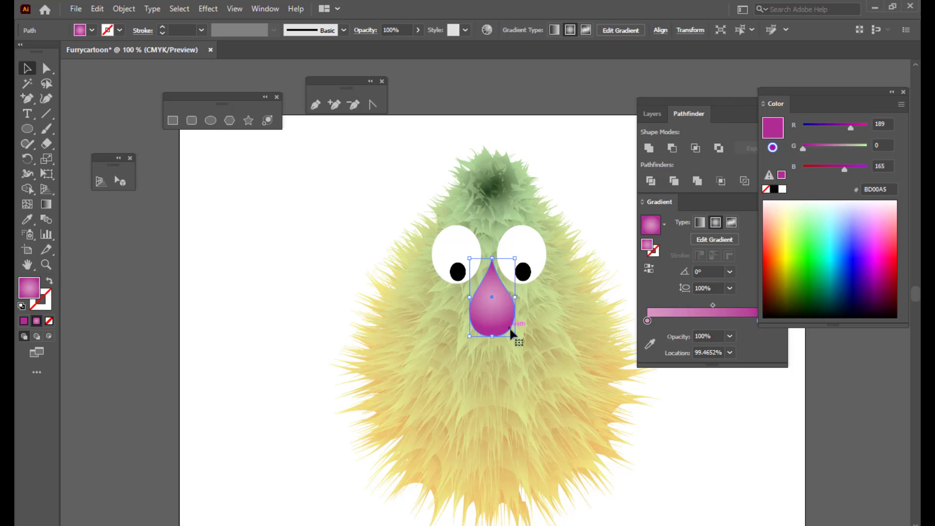
key(Left)
key(Left)
key(Left)
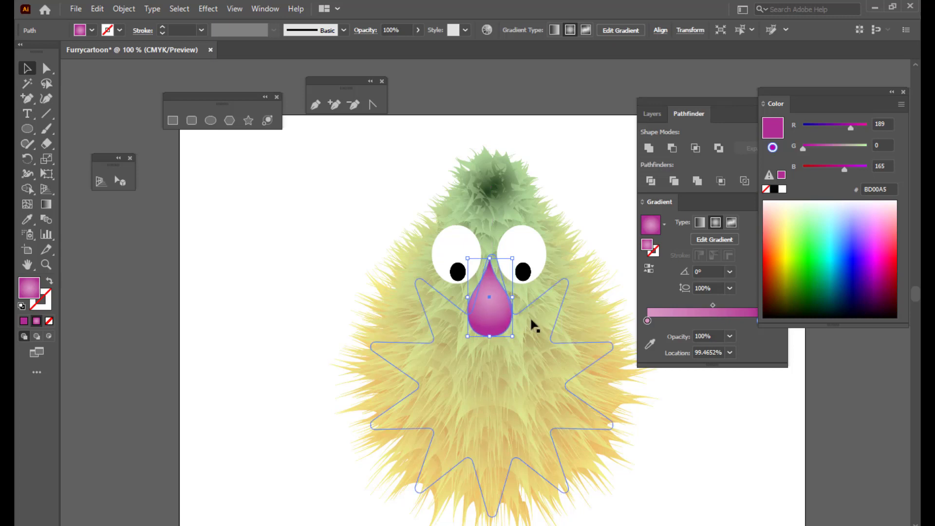
key(Down)
click(557, 117)
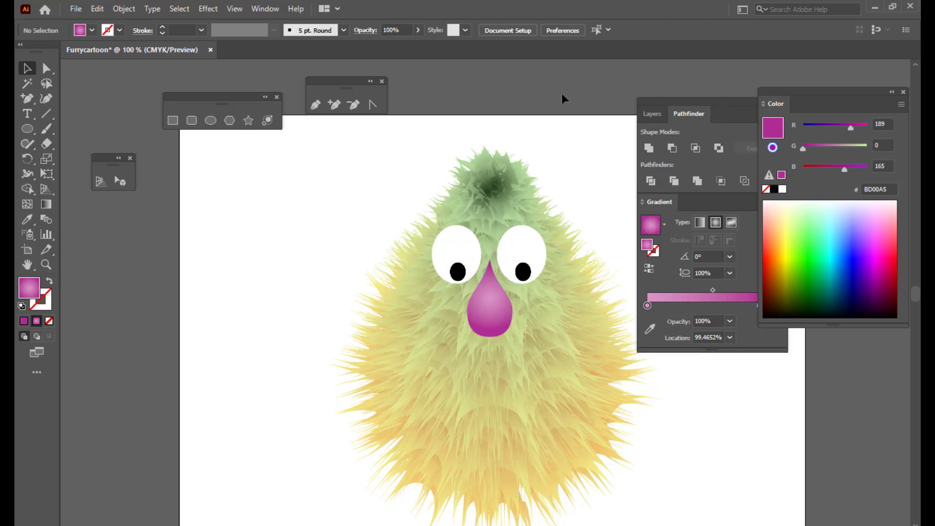
Draw a large circle on the empty canvas to the left of the furry character.
key(ctrl+minus)
key(ctrl+minus)
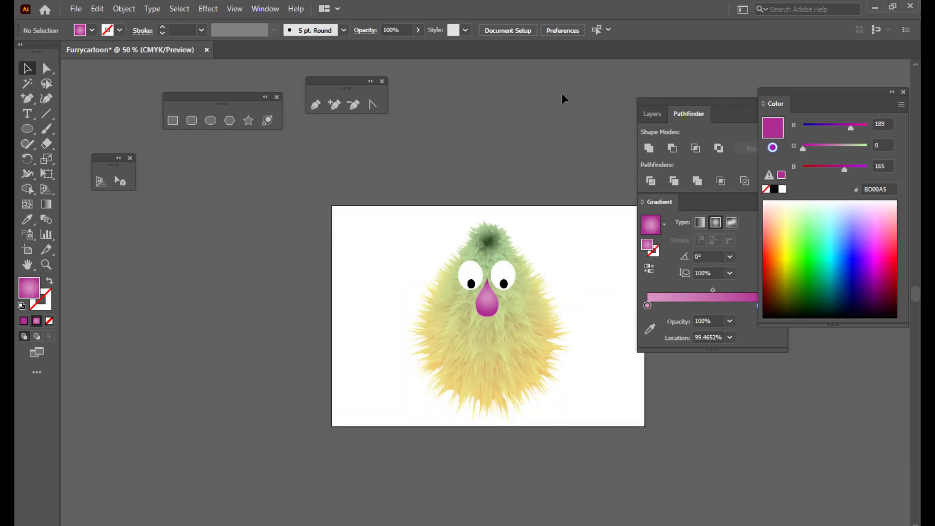
key(ctrl+plus)
drag(649, 98, 688, 100)
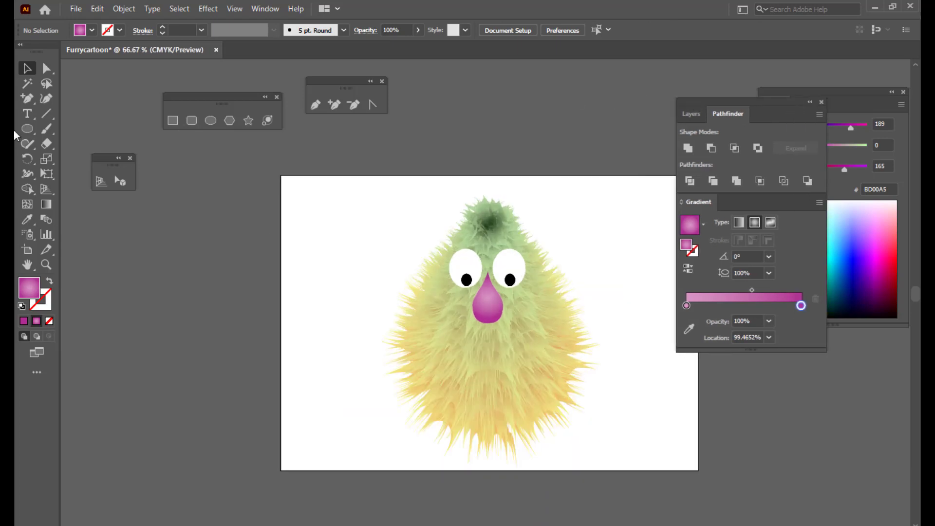
click(211, 120)
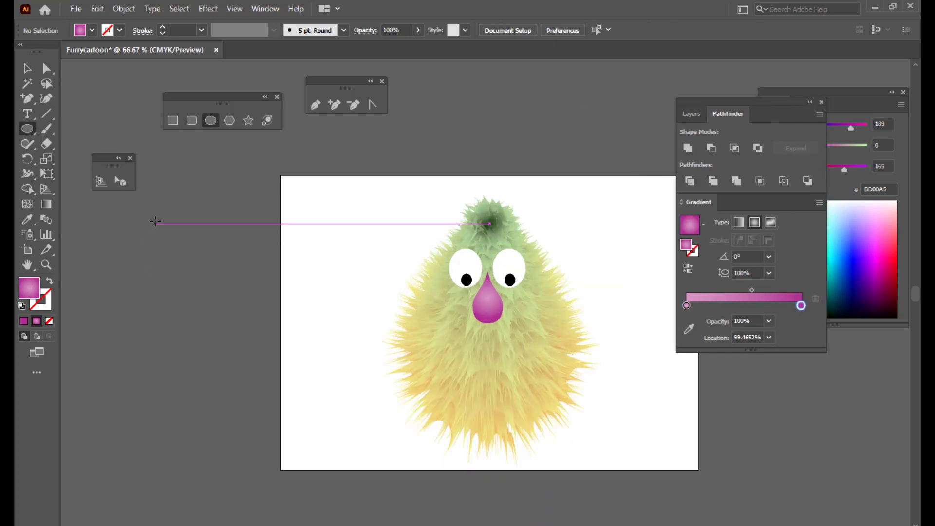
drag(151, 219, 284, 329)
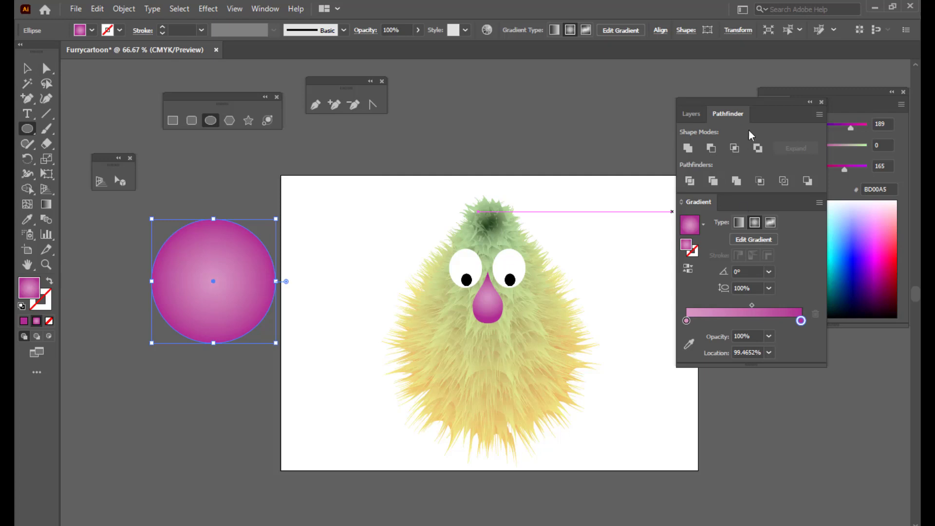
Fill the large circle with solid black 231F20 instead of the gradient and move it slightly down.
drag(723, 99, 645, 110)
click(774, 190)
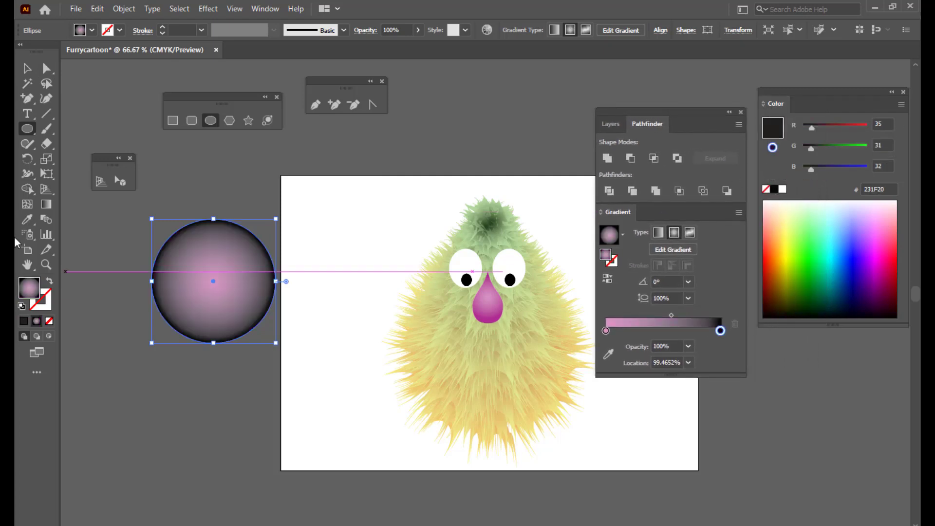
click(23, 320)
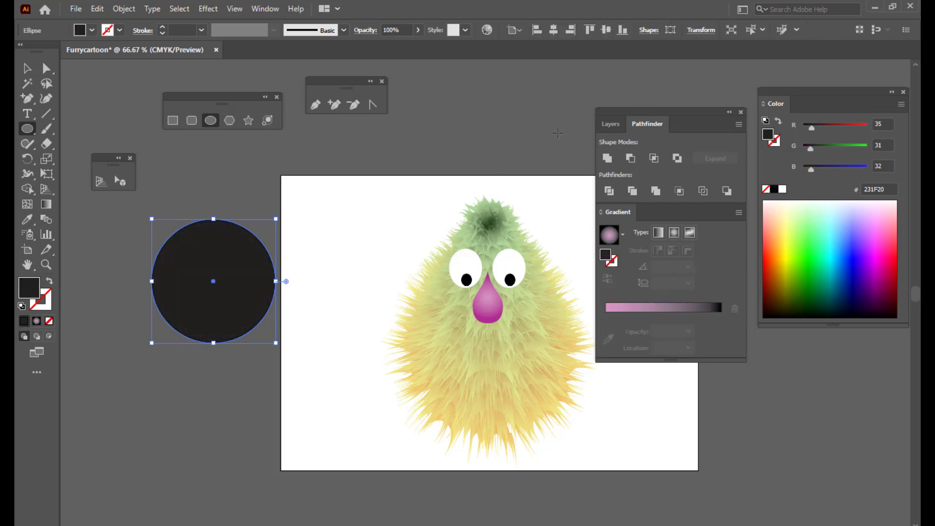
drag(616, 113, 642, 109)
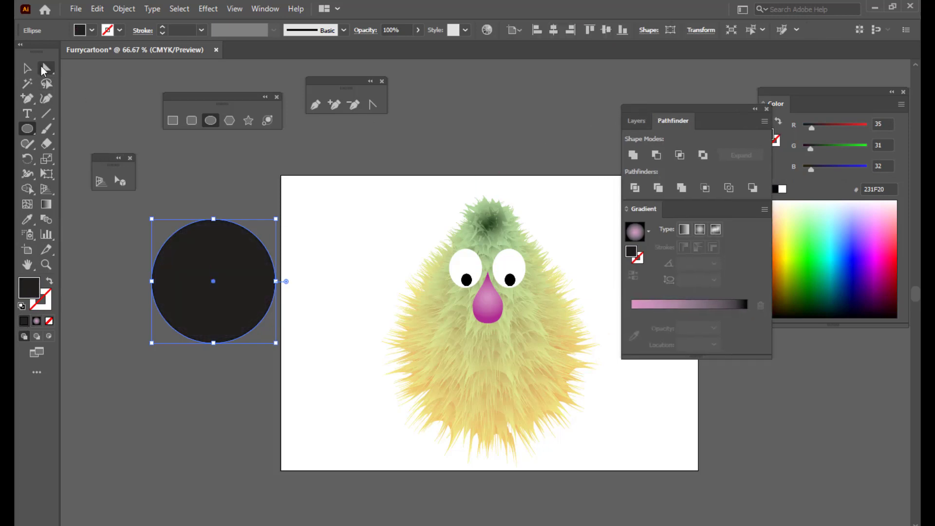
click(27, 68)
drag(219, 263, 219, 283)
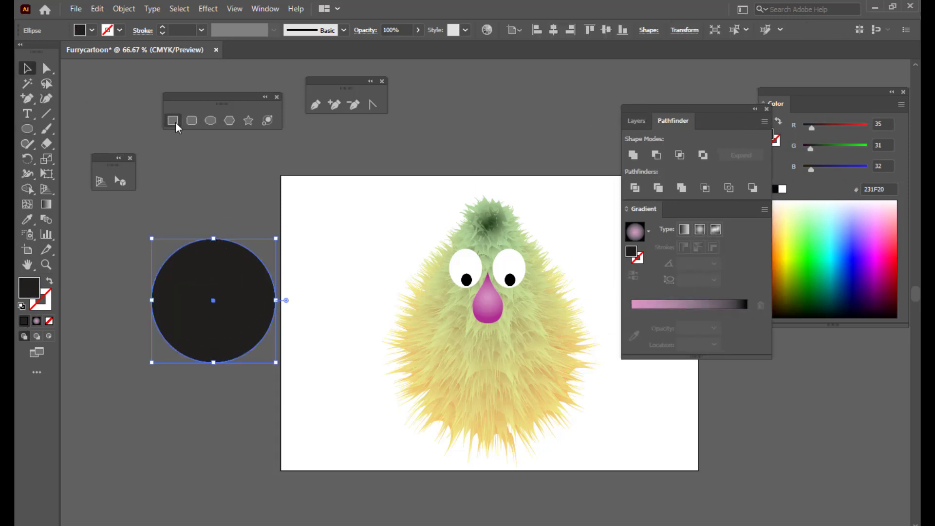
Draw a rectangle about 391 by 189 pt over the circle's upper half and centre it horizontally on the circle.
click(172, 121)
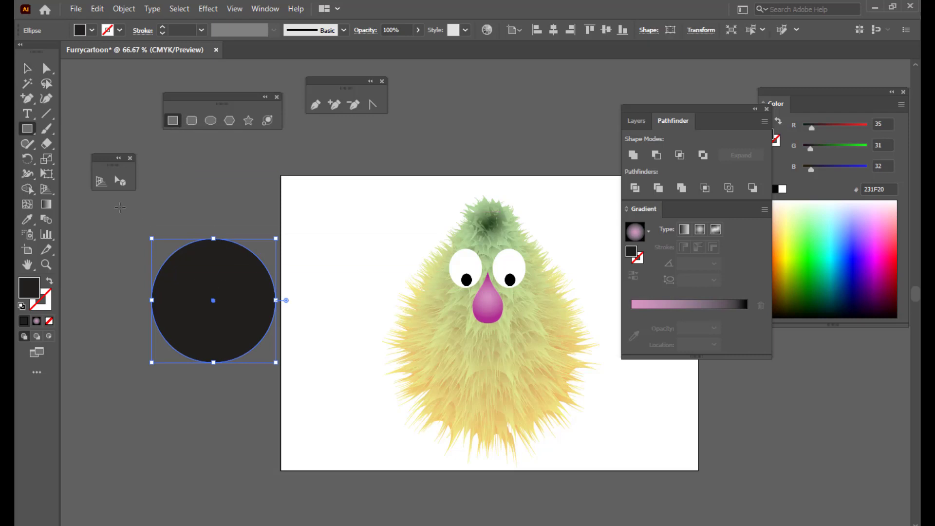
drag(120, 208, 314, 300)
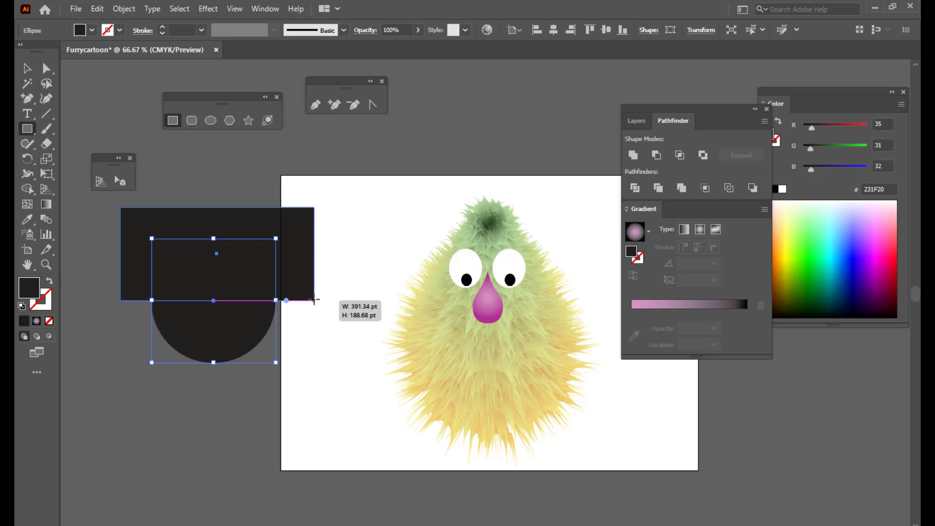
drag(314, 300, 314, 300)
click(28, 68)
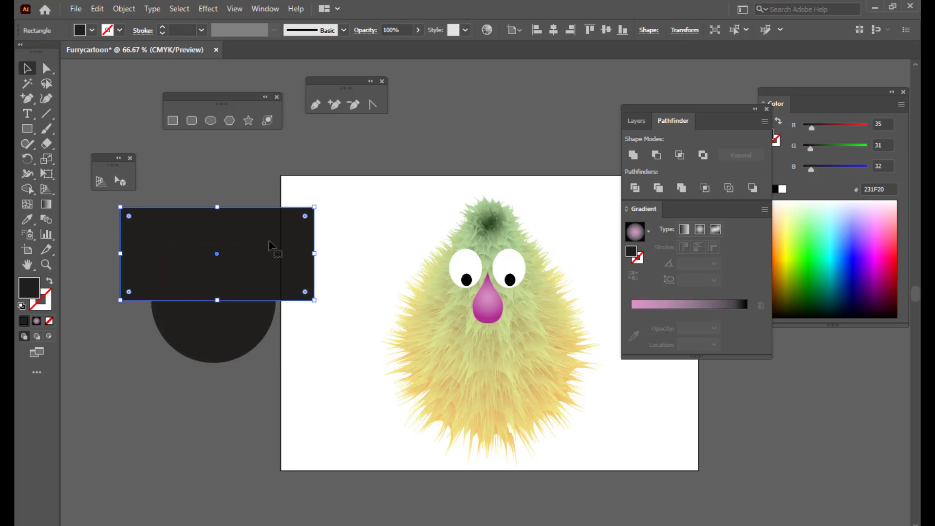
drag(270, 245, 265, 245)
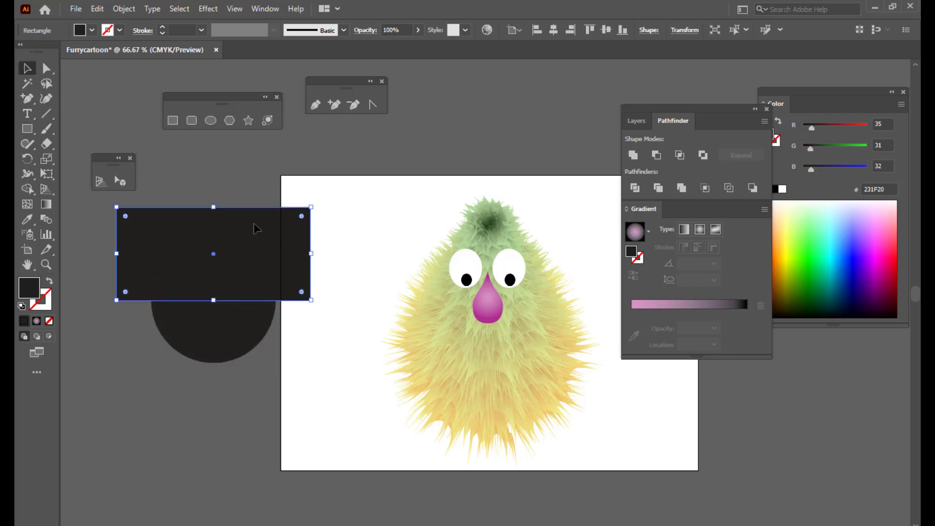
Try to apply Minus Front with only the black circle selected.
click(221, 326)
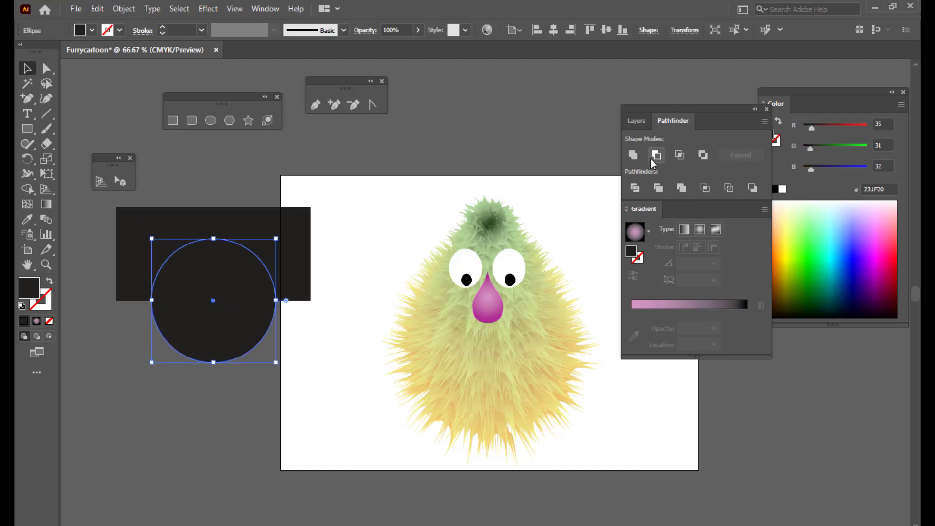
drag(682, 107, 687, 107)
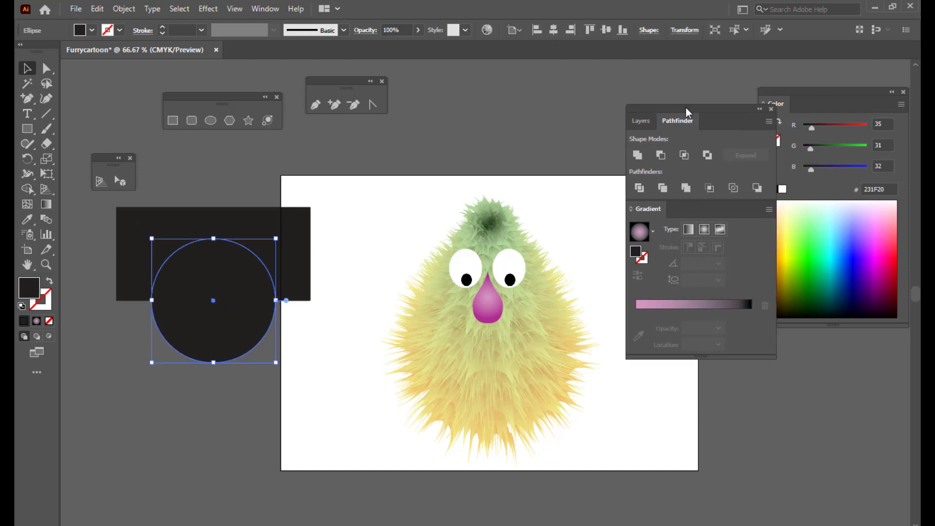
click(265, 8)
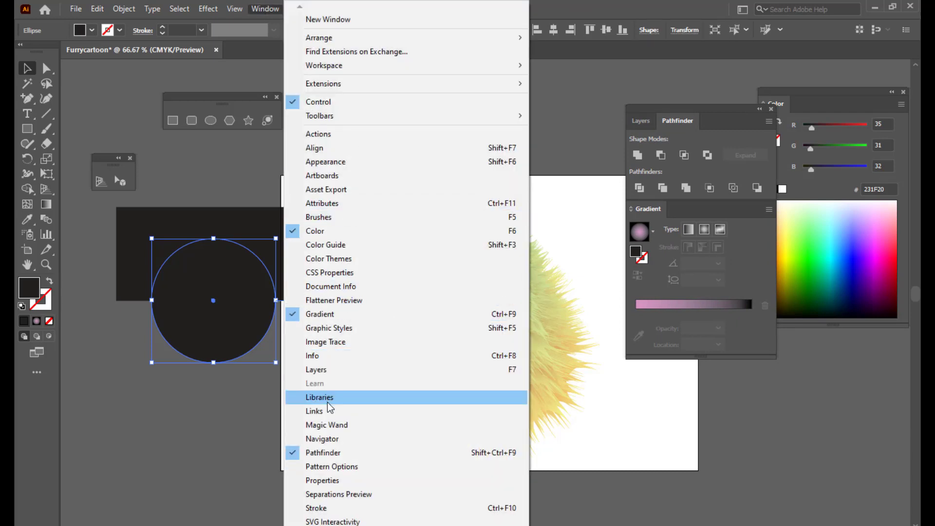
click(686, 107)
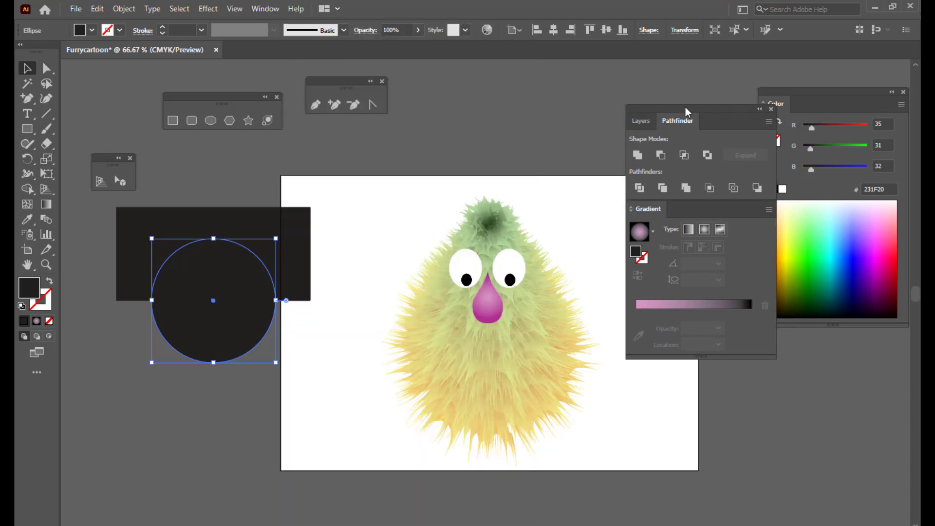
click(662, 156)
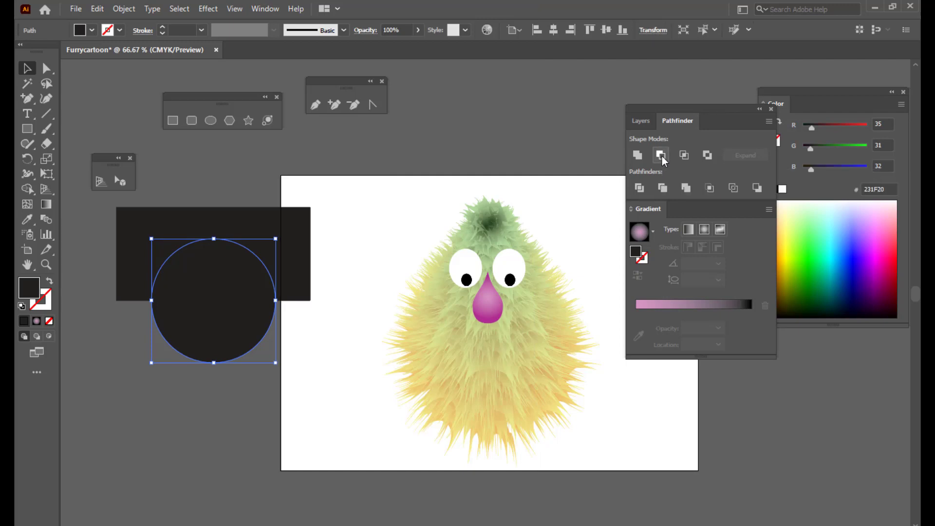
Select the rectangle and the circle together and cut away the circle's upper half with Minus Front.
click(294, 171)
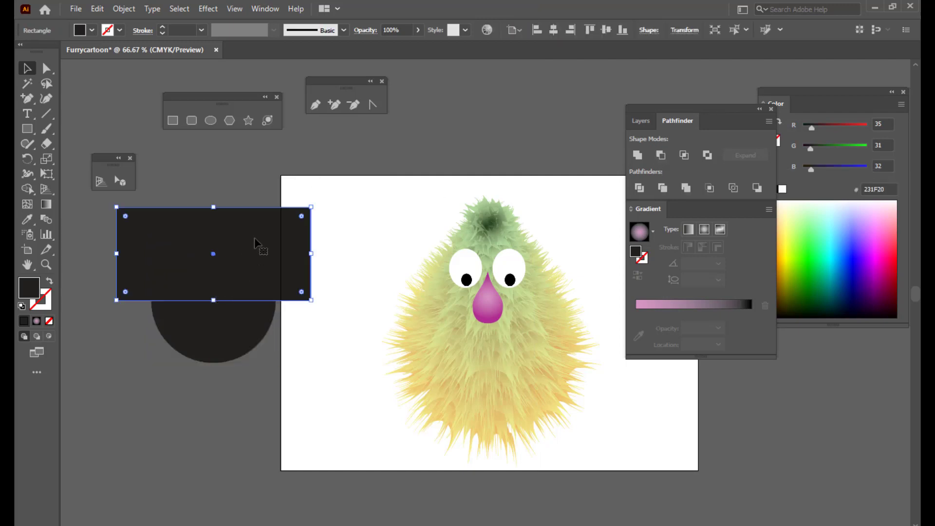
mouse_move(257, 244)
mouse_down()
mouse_move(267, 177)
mouse_move(250, 223)
mouse_move(256, 233)
mouse_up()
shift+click(236, 314)
click(661, 155)
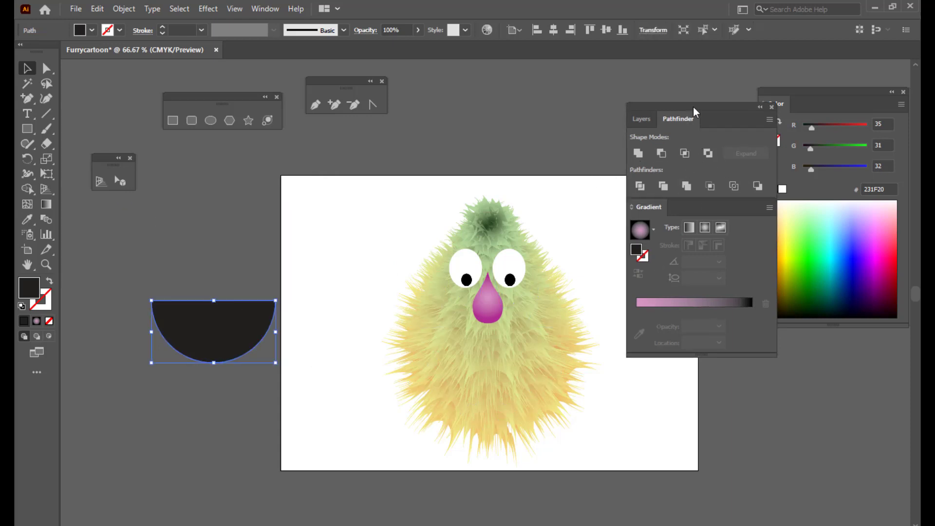
Resize the black half circle and place it centred below the nose as an open mouth.
drag(694, 106, 731, 98)
drag(238, 328, 319, 310)
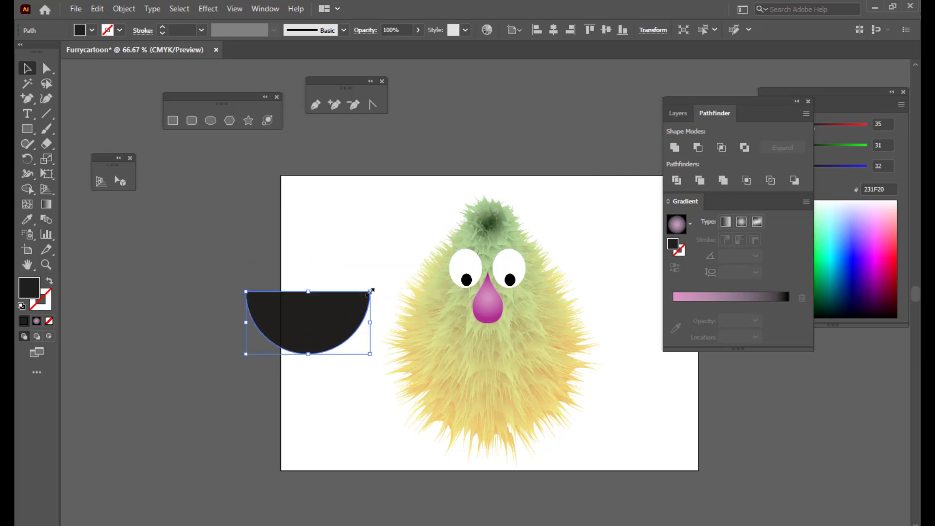
drag(370, 292, 377, 286)
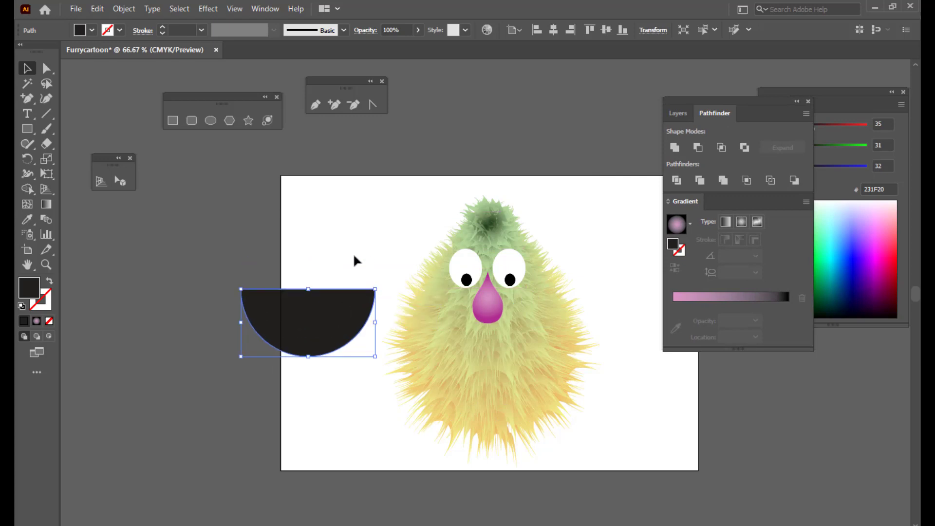
click(353, 259)
click(314, 321)
drag(314, 322, 495, 357)
drag(557, 333, 534, 341)
drag(505, 368, 506, 357)
click(535, 135)
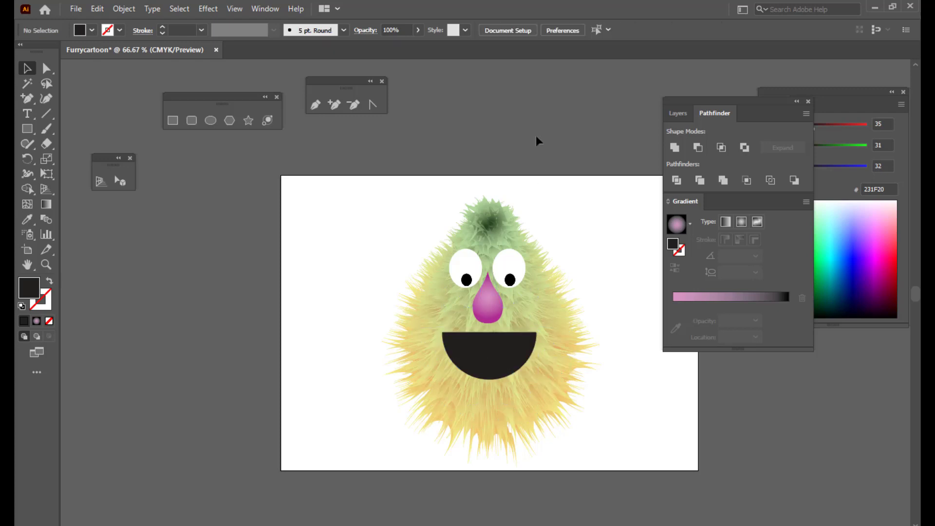
Draw a small black upright rounded rectangle outside the artboard, beside the character, and increase the rounding of its corners.
click(190, 122)
drag(201, 209, 243, 272)
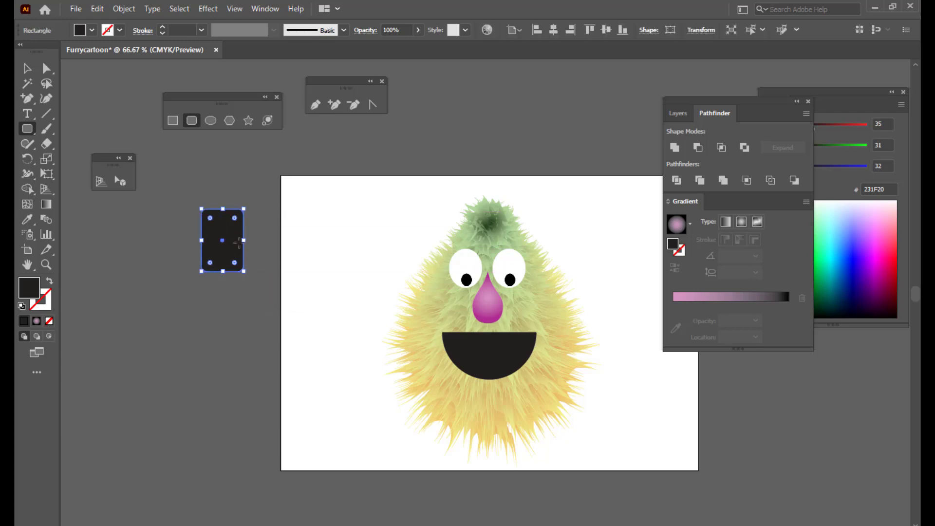
click(47, 67)
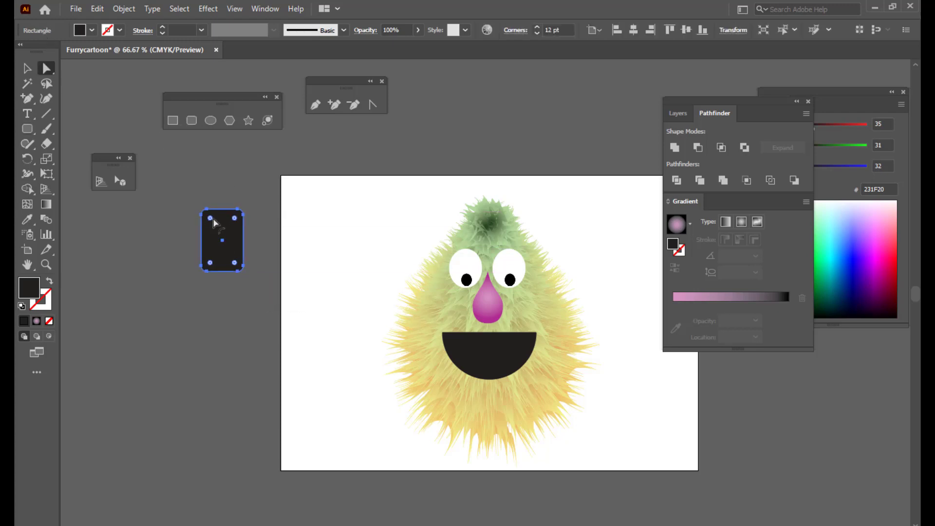
drag(213, 221, 223, 247)
click(26, 68)
Draw a wider rectangle over the upper part of the small rounded rectangle and shift the rounded rectangle slightly down.
click(172, 120)
drag(185, 212, 244, 233)
click(27, 70)
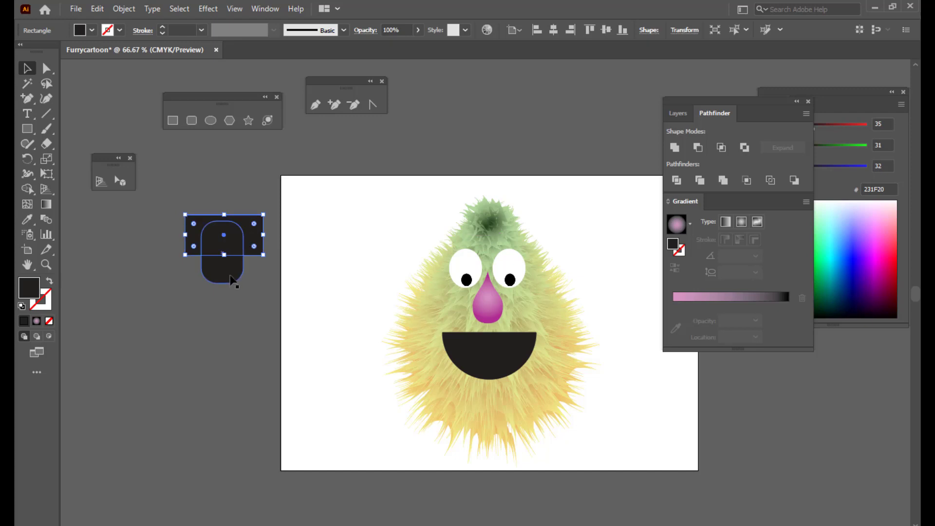
drag(235, 270, 235, 280)
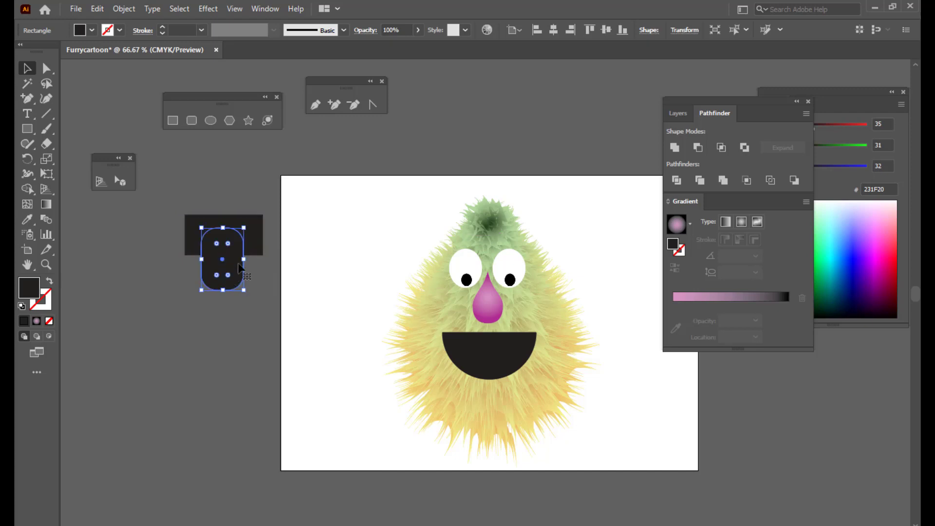
Select the rectangle and the rounded rectangle together and cut away the upper part with Minus Front.
click(256, 225)
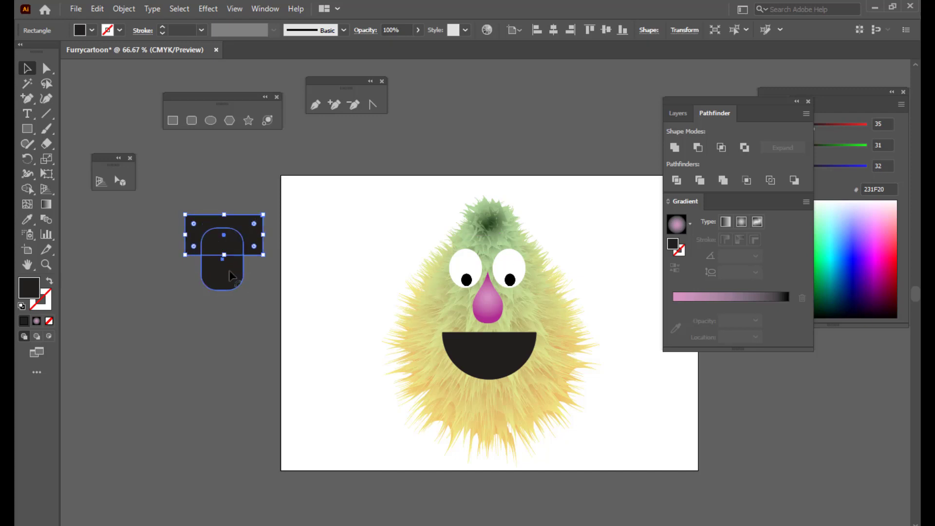
shift+click(229, 270)
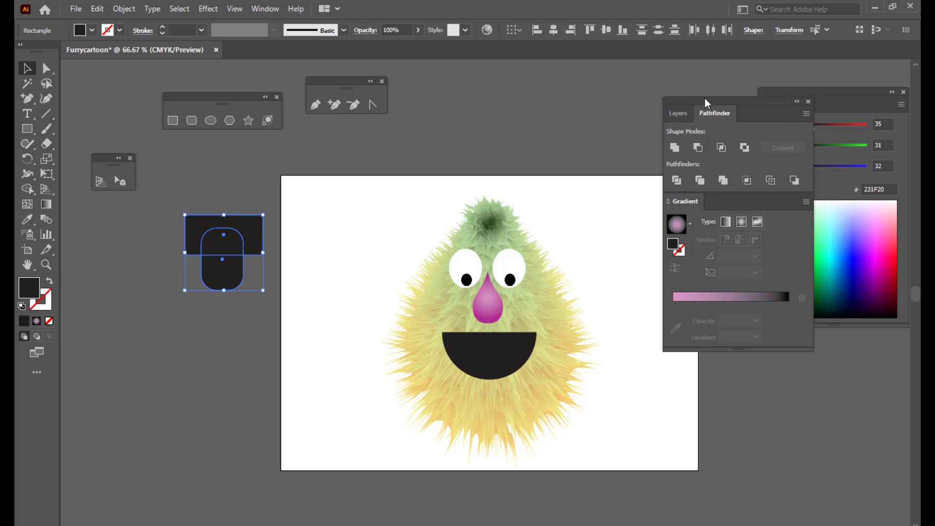
drag(705, 101, 706, 92)
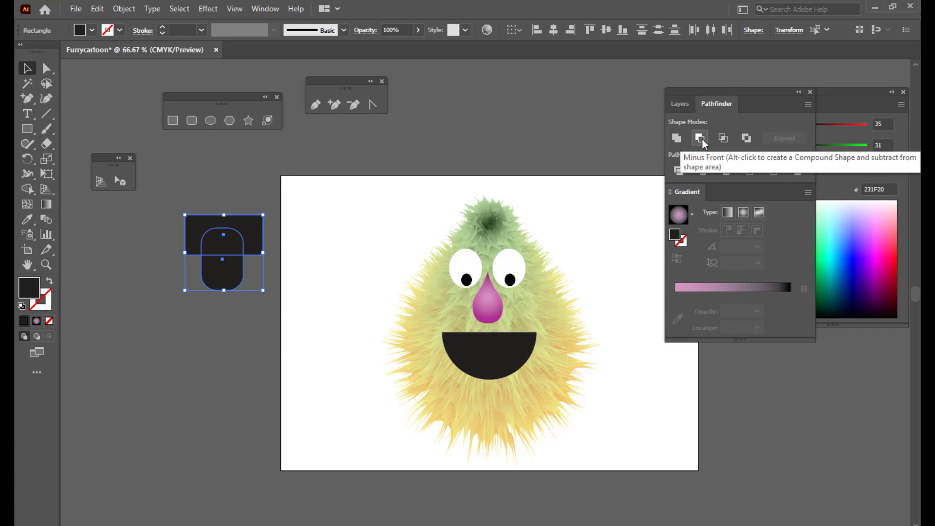
click(700, 138)
click(428, 142)
Move the remaining round-bottomed shape slightly up and fill it with white (FFFFFF) to make a tooth.
click(217, 282)
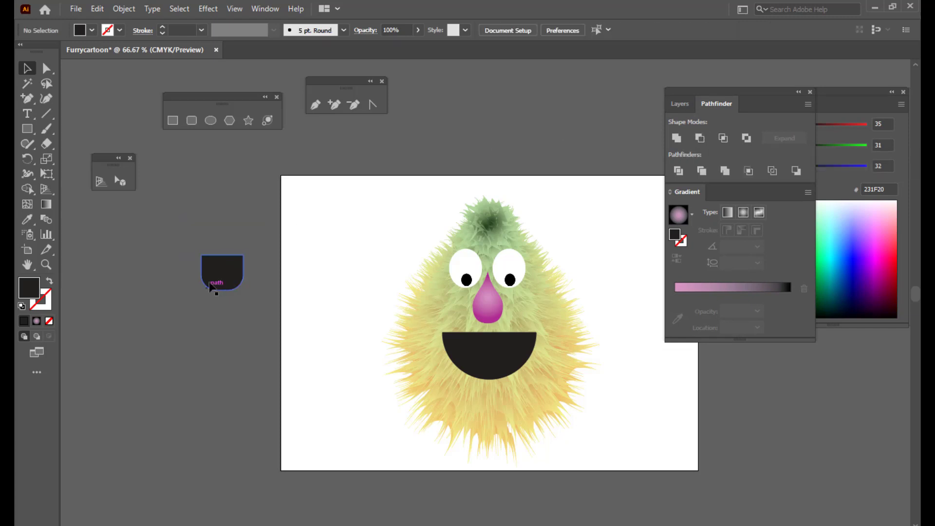
drag(227, 267, 240, 256)
drag(711, 90, 719, 363)
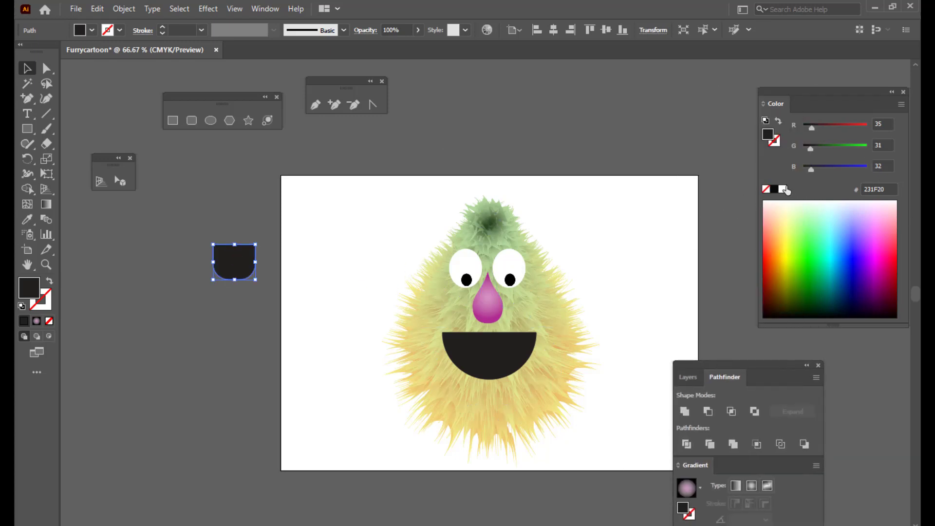
click(783, 189)
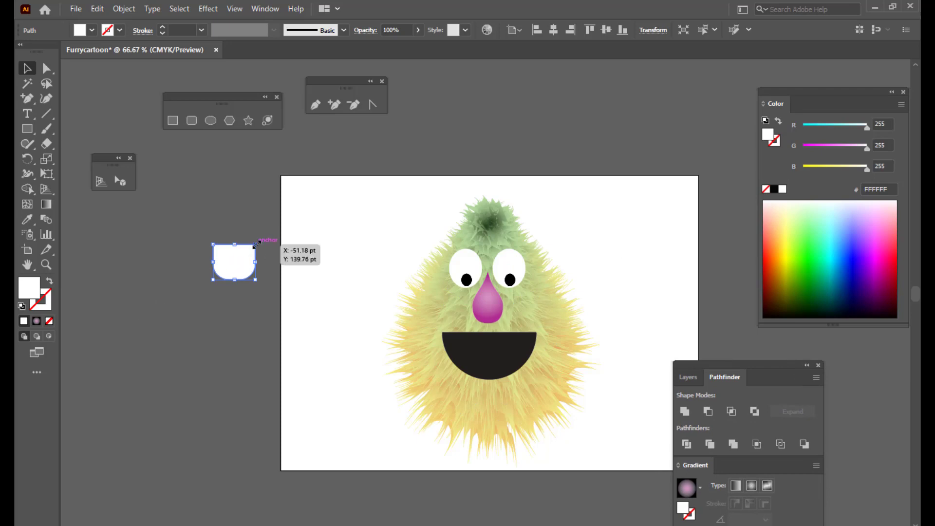
Place the white tooth in the mouth and scale it down so it hangs from the mouth's upper edge near the centre.
drag(237, 265, 486, 351)
key(ctrl+plus)
key(ctrl+plus)
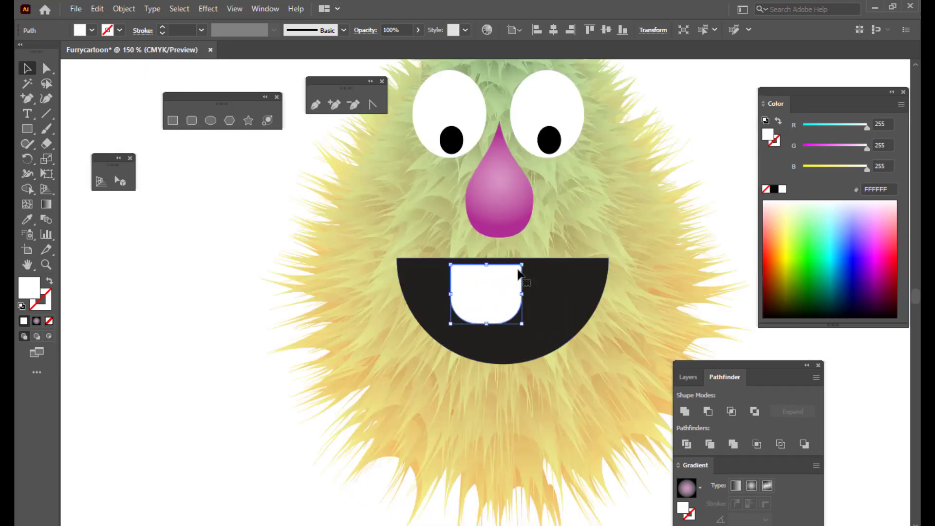
drag(521, 266, 490, 272)
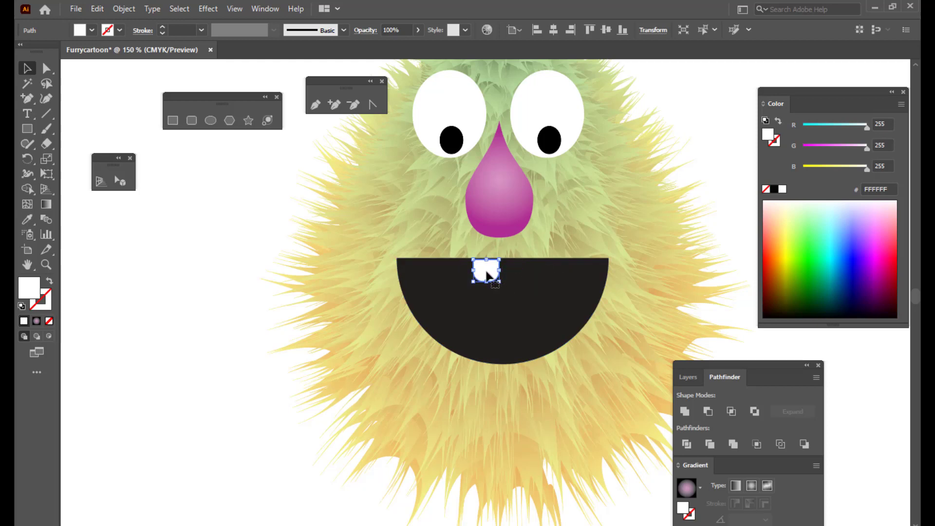
Duplicate the tooth horizontally and nudge both teeth together so they sit side by side with a thin gap.
drag(489, 276, 522, 277)
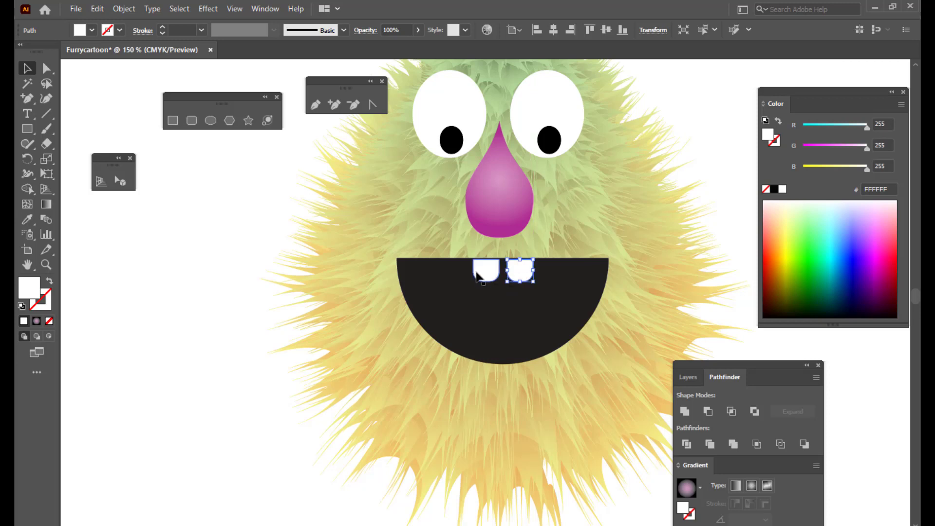
click(485, 272)
key(Right)
key(Right)
key(Right)
key(Right)
click(520, 276)
key(Left)
key(Left)
click(242, 215)
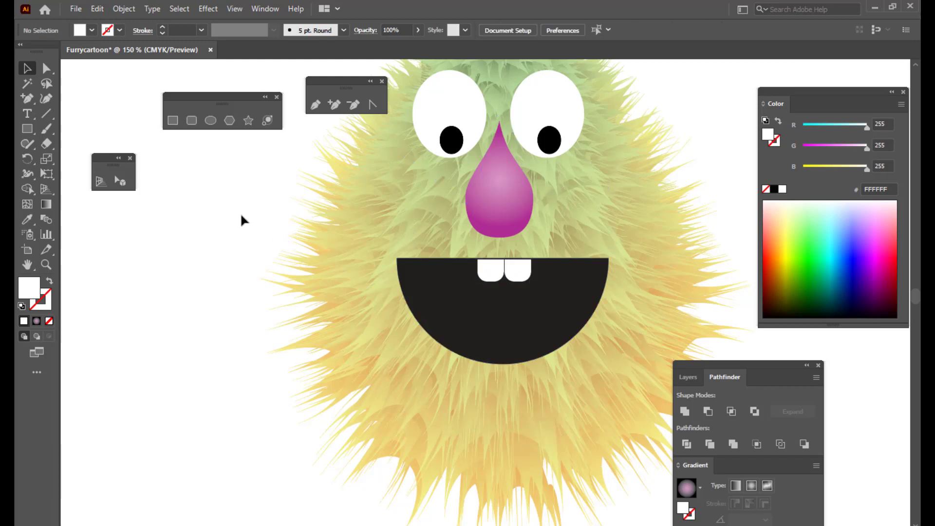
Select both teeth and group them.
key(ctrl+minus)
key(ctrl+minus)
key(ctrl+plus)
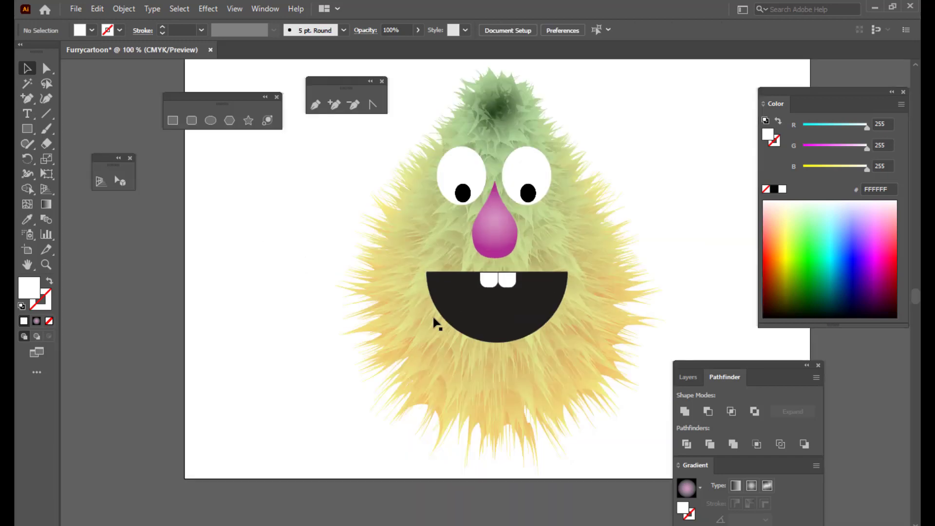
click(511, 286)
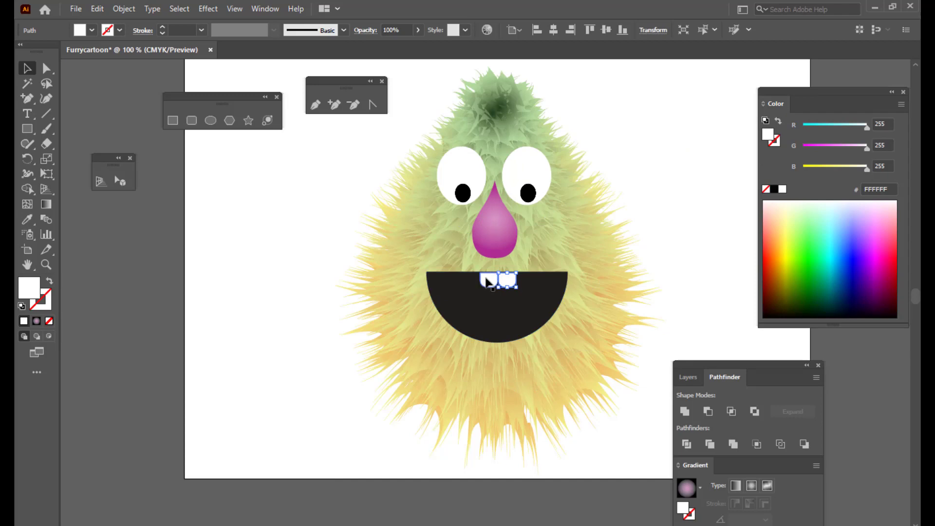
shift+click(486, 277)
key(ctrl+g)
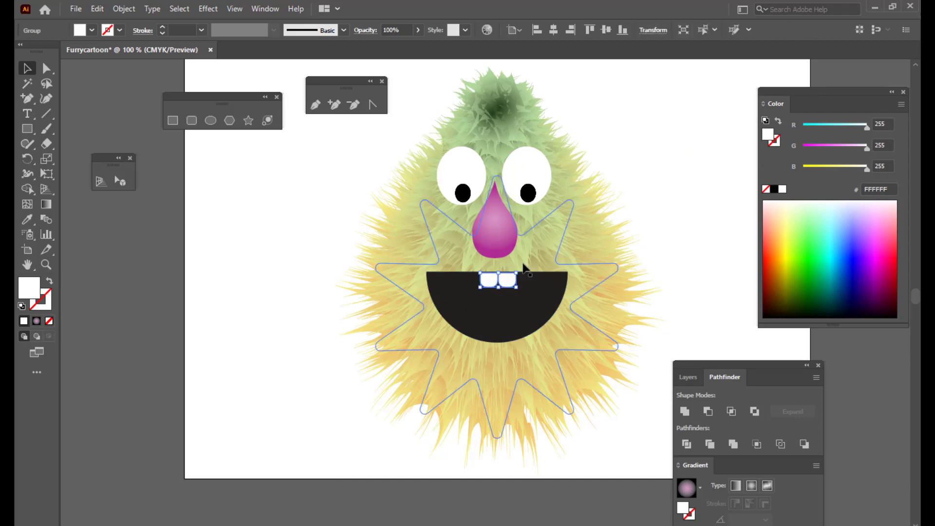
Stretch the grouped teeth slightly downward and keep them centred on the mouth.
key(ctrl+plus)
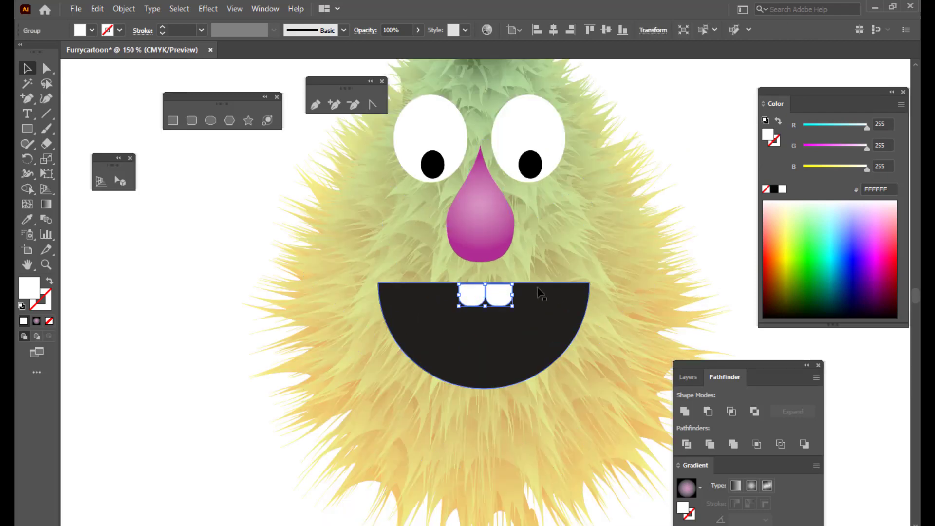
drag(488, 310, 488, 314)
key(Left)
key(Left)
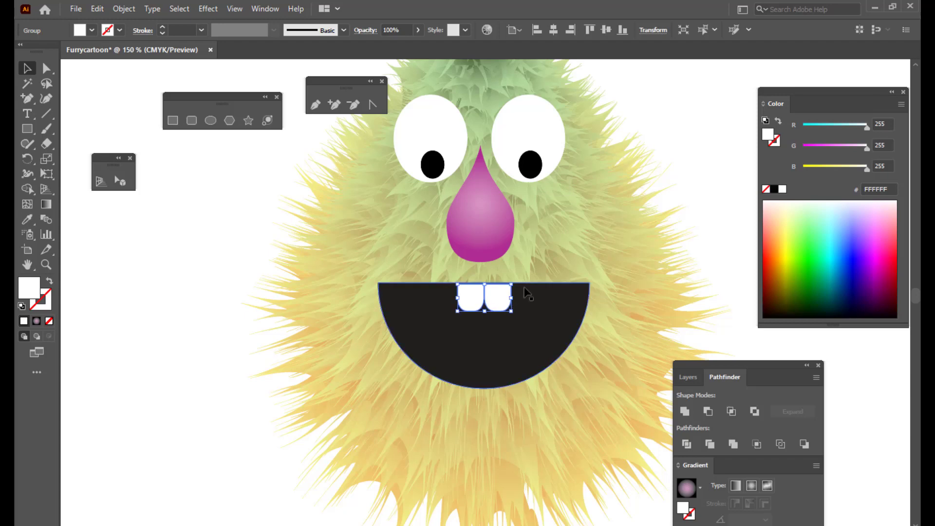
key(Right)
key(Right)
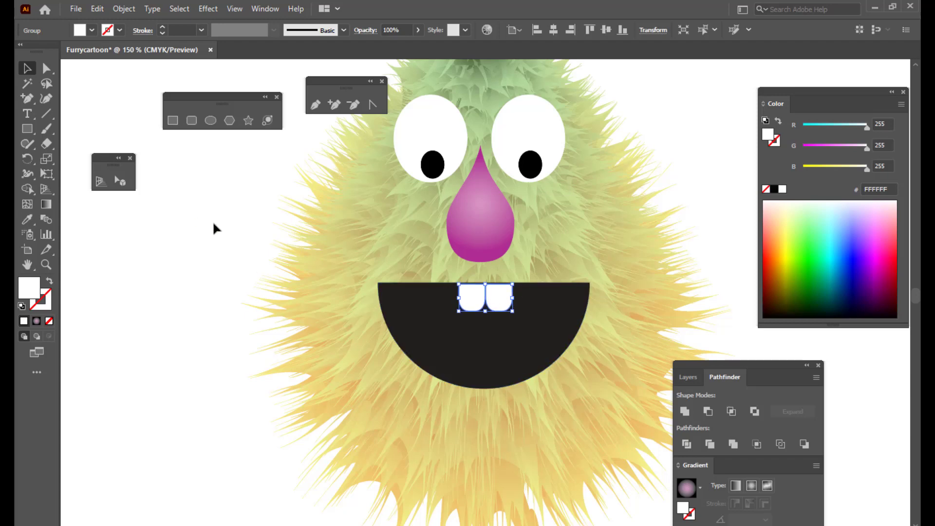
click(236, 241)
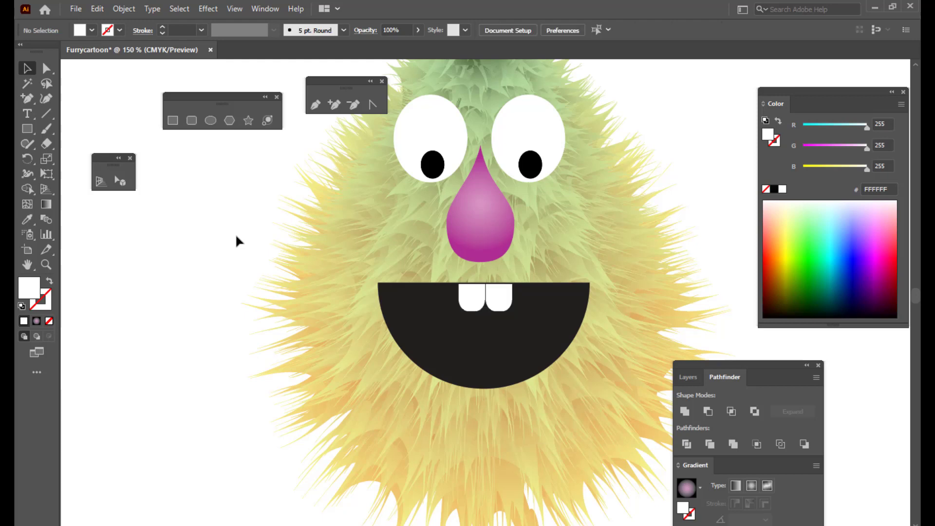
Draw a tall white rounded rectangle outside the artboard, beside the character, and round its corners fully to about 36.8 pt.
key(ctrl+minus)
key(ctrl+minus)
key(ctrl+plus)
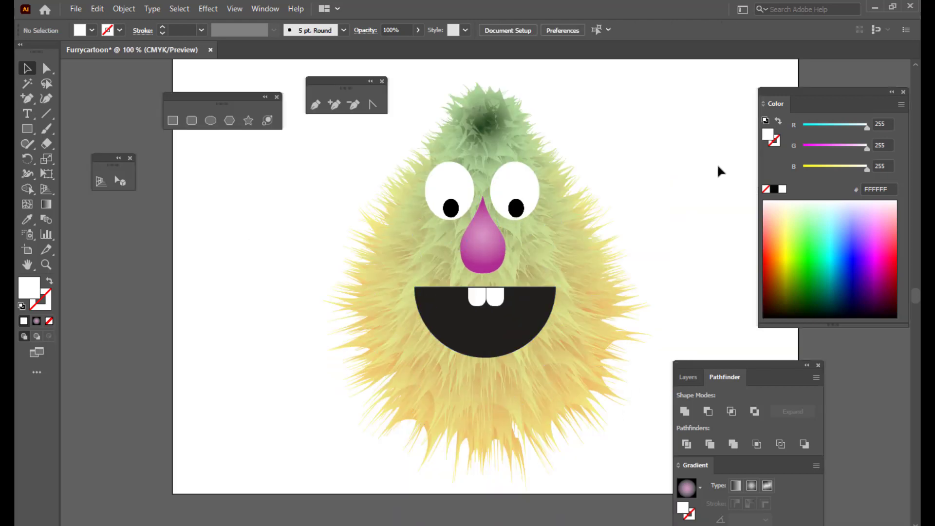
key(ctrl+minus)
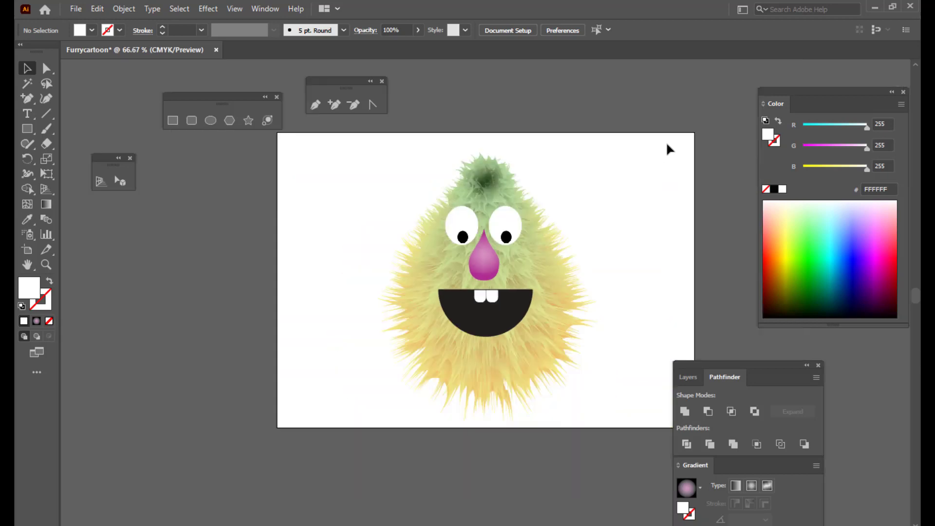
click(191, 121)
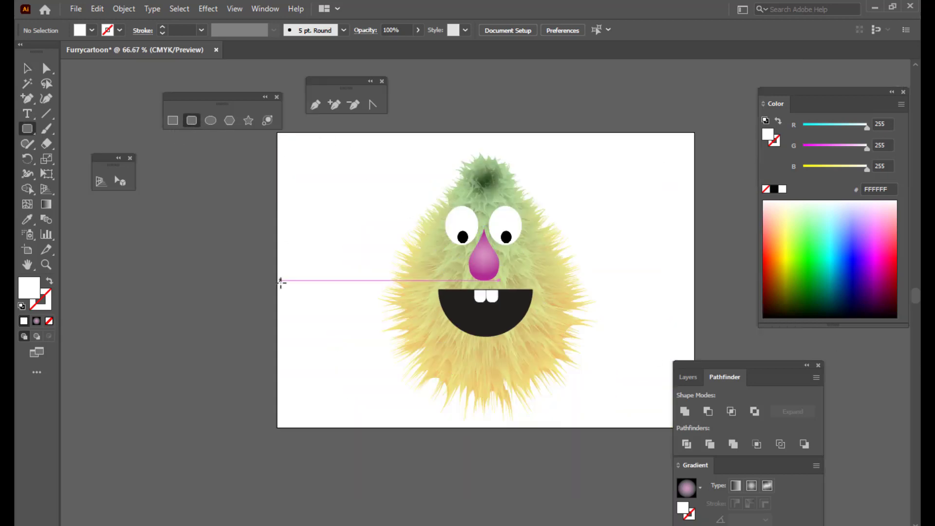
drag(204, 190, 242, 335)
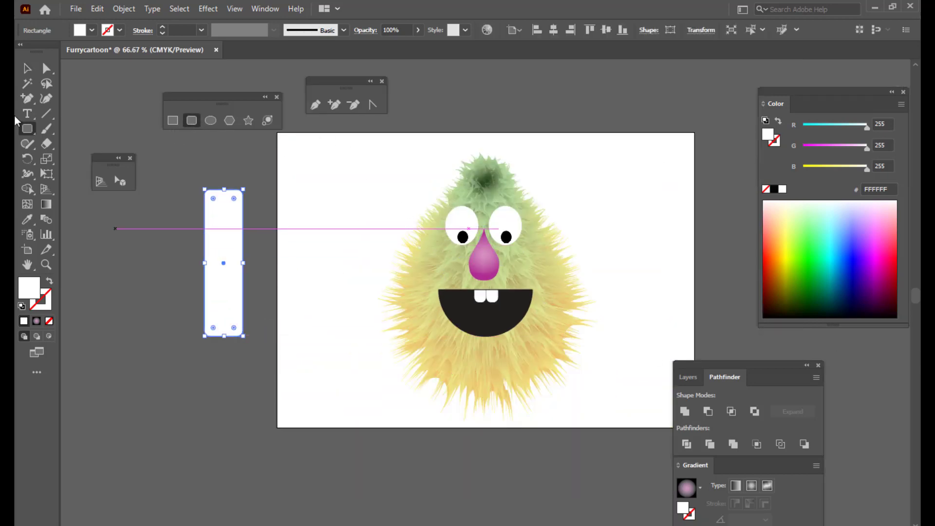
click(47, 69)
drag(213, 199, 228, 209)
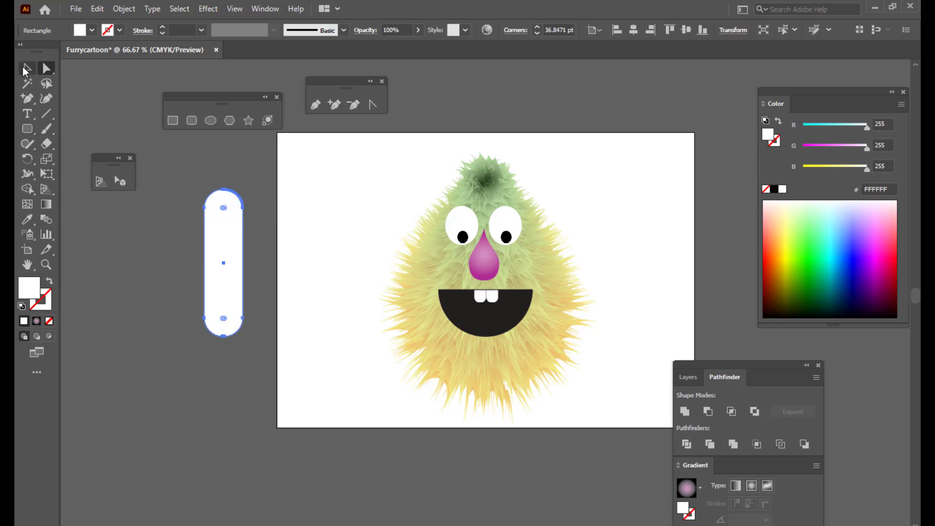
click(27, 69)
Draw a wider rectangle over the upper part of the tall rounded shape and centre it horizontally on that shape.
click(172, 121)
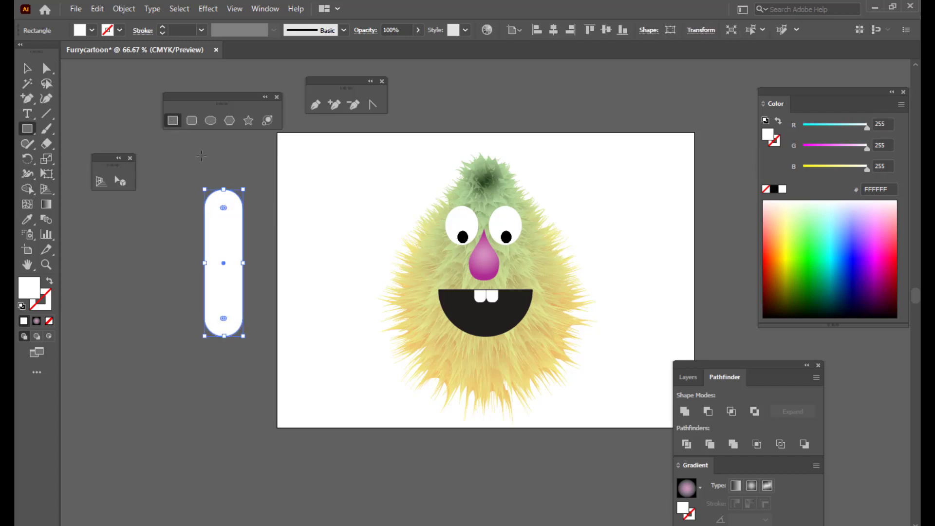
mouse_move(188, 168)
mouse_down()
mouse_move(280, 261)
mouse_move(266, 251)
mouse_up()
click(27, 69)
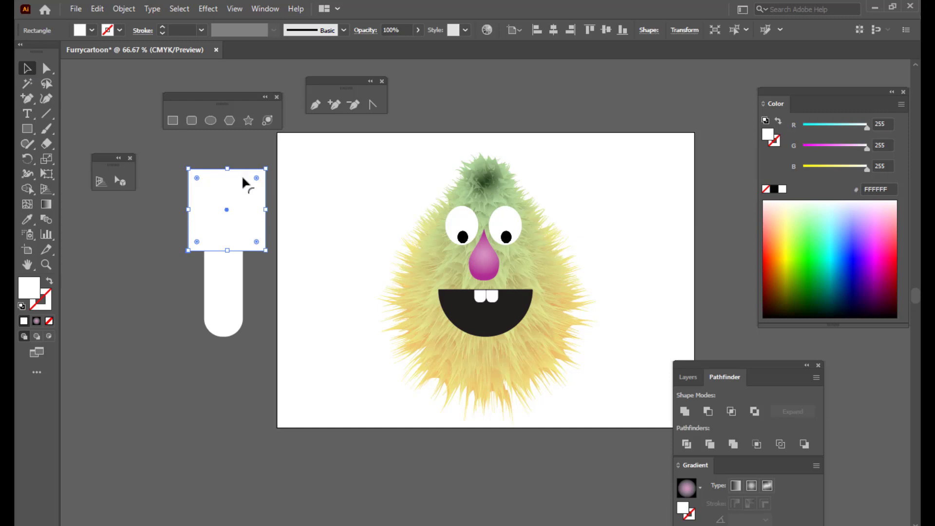
drag(243, 178, 238, 182)
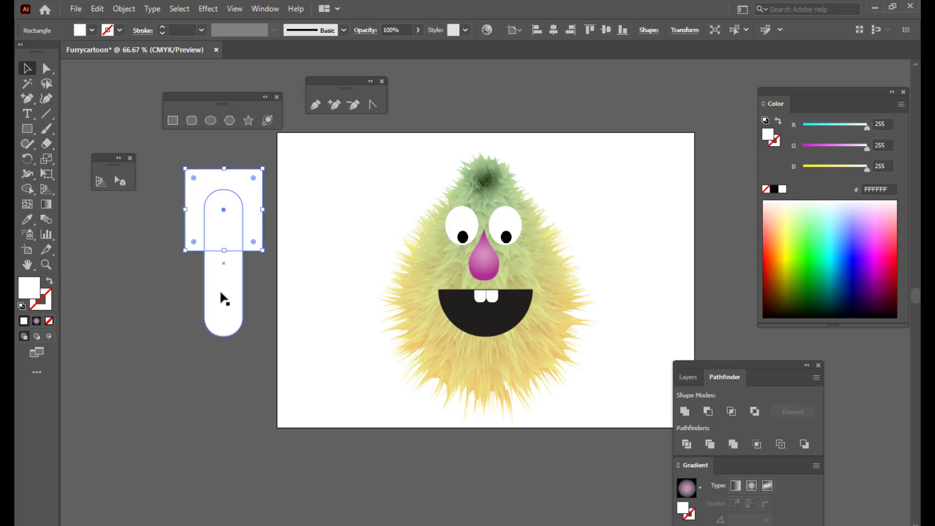
Add the tall rounded shape to the selected rectangle and cut away its upper part with Minus Front.
shift+click(224, 287)
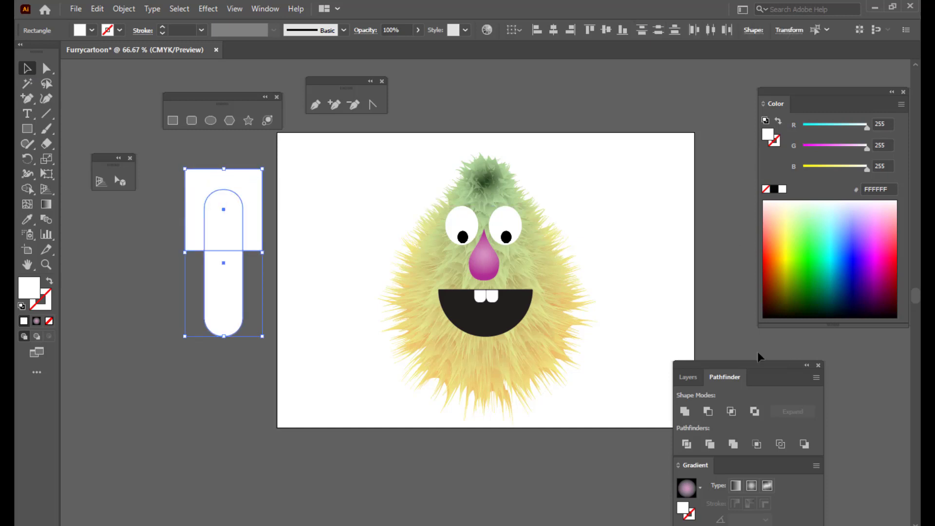
drag(743, 364, 726, 167)
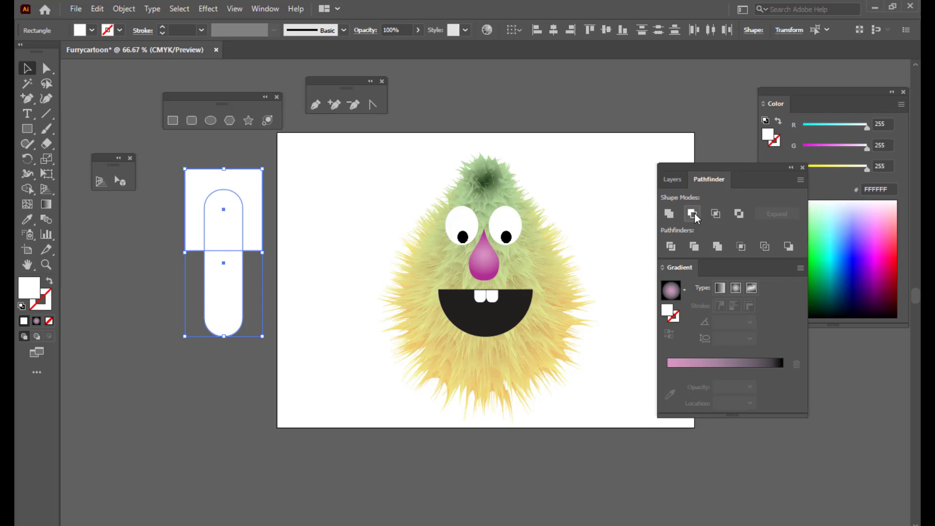
click(692, 215)
Taper the white round-bottomed shape by moving its two upper corner anchor points inward, and select the whole shape.
click(47, 69)
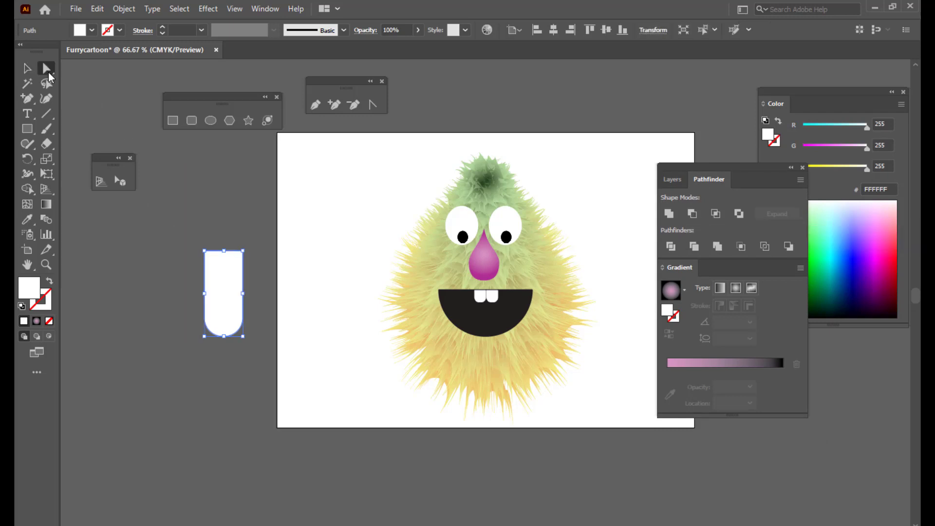
click(206, 235)
click(206, 251)
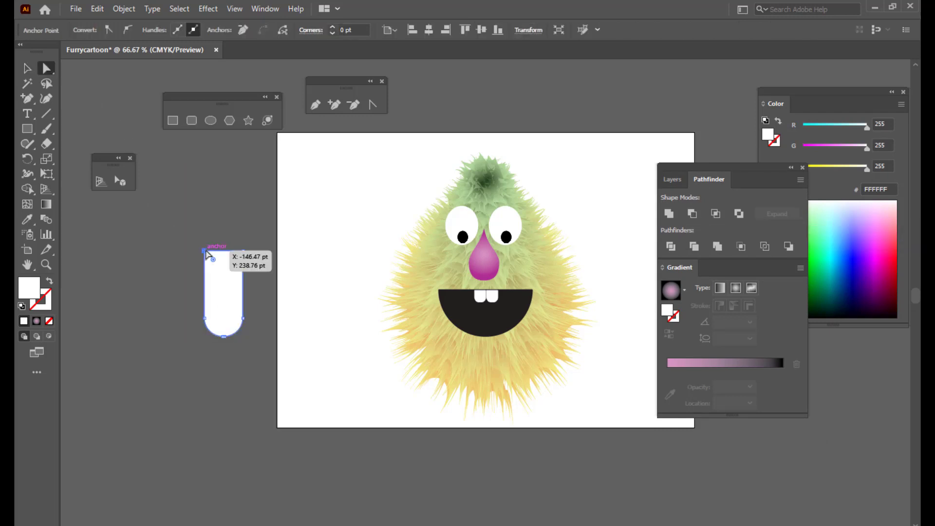
drag(206, 252, 235, 252)
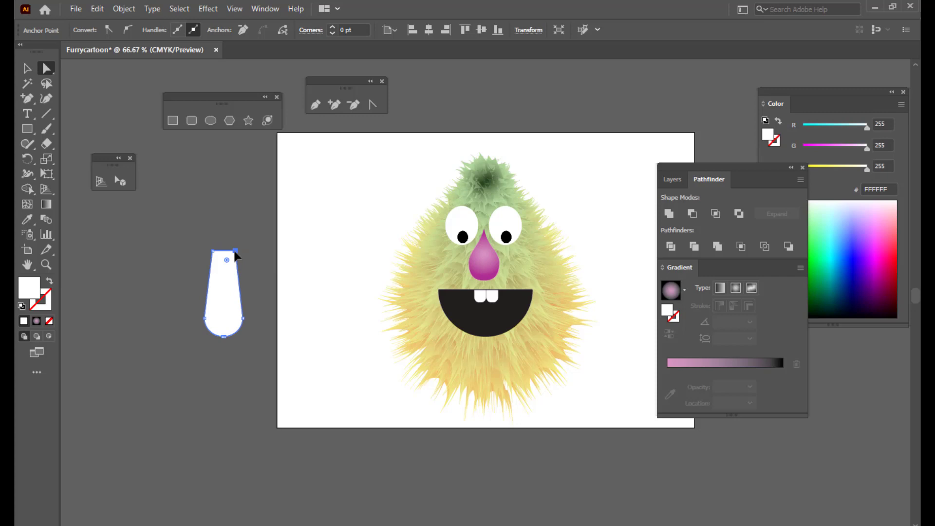
click(27, 68)
click(221, 285)
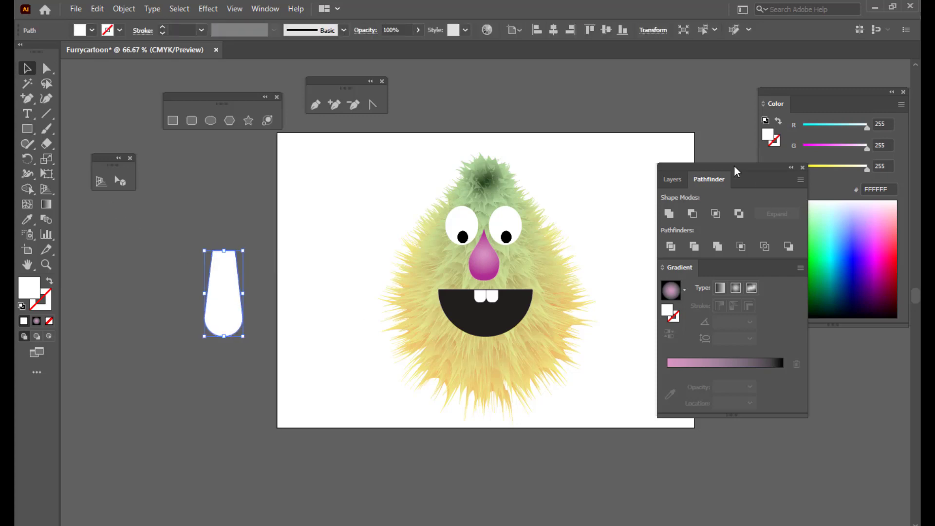
Fill the tapered round-bottomed shape with a radial gradient running from light salmon FF9887 at the centre to red at the edge.
drag(732, 165, 695, 238)
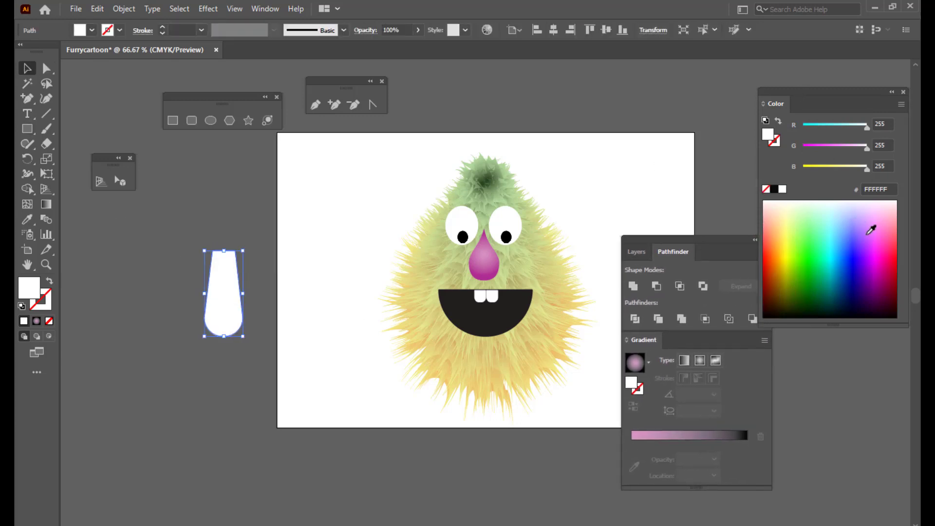
click(898, 254)
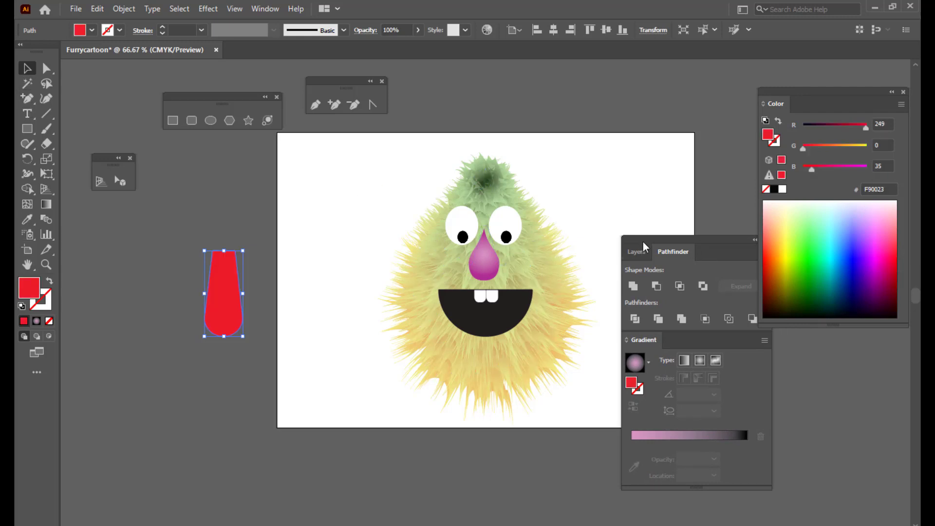
drag(644, 240, 678, 125)
click(684, 334)
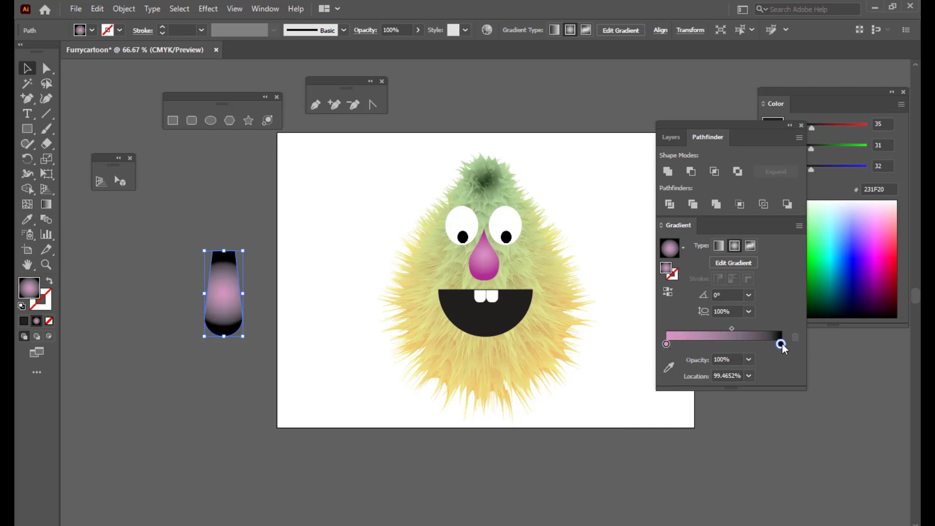
drag(722, 121, 650, 119)
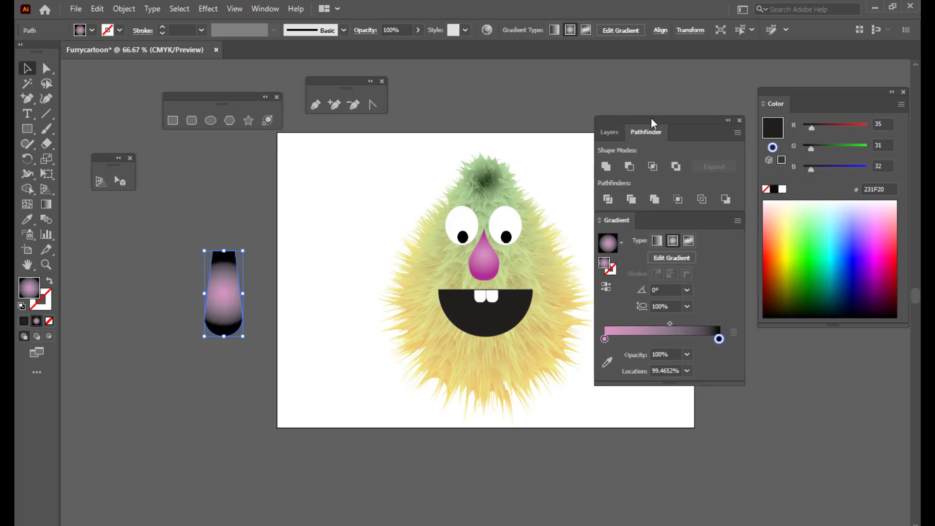
click(899, 257)
click(601, 339)
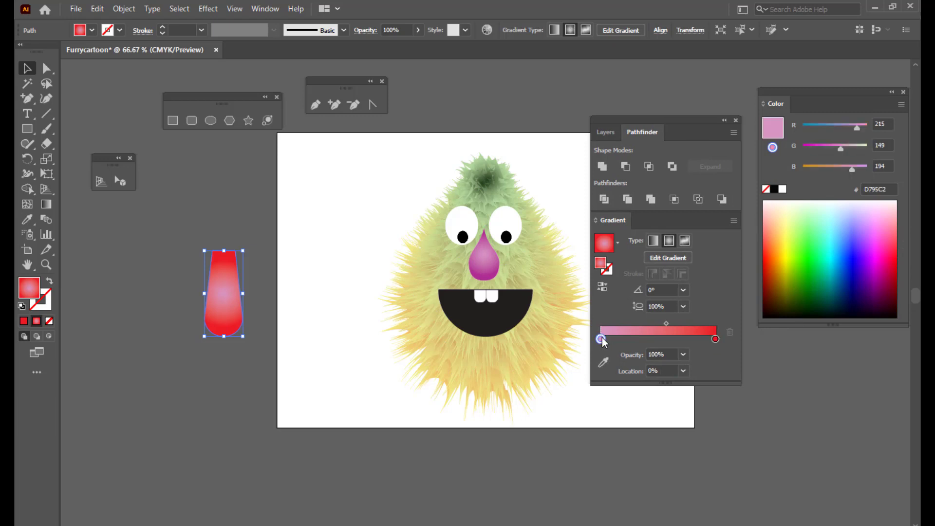
click(766, 223)
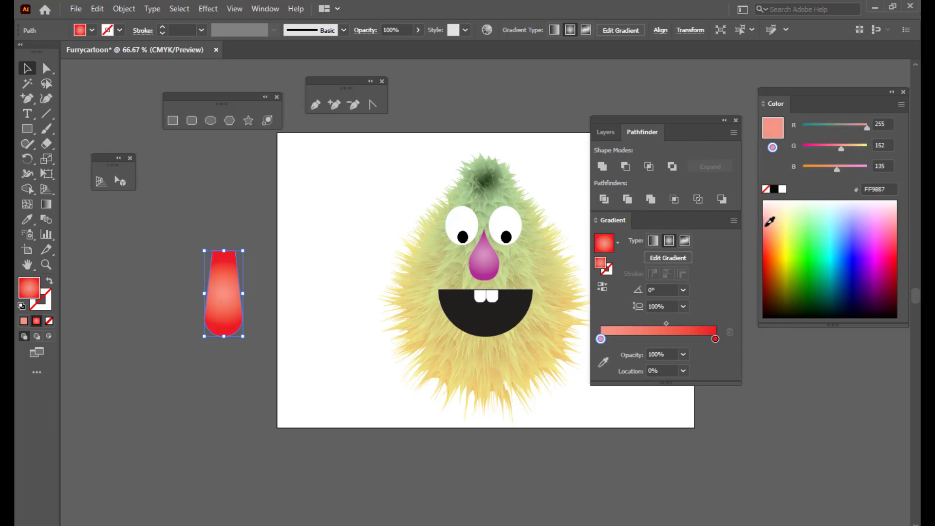
drag(610, 118, 627, 114)
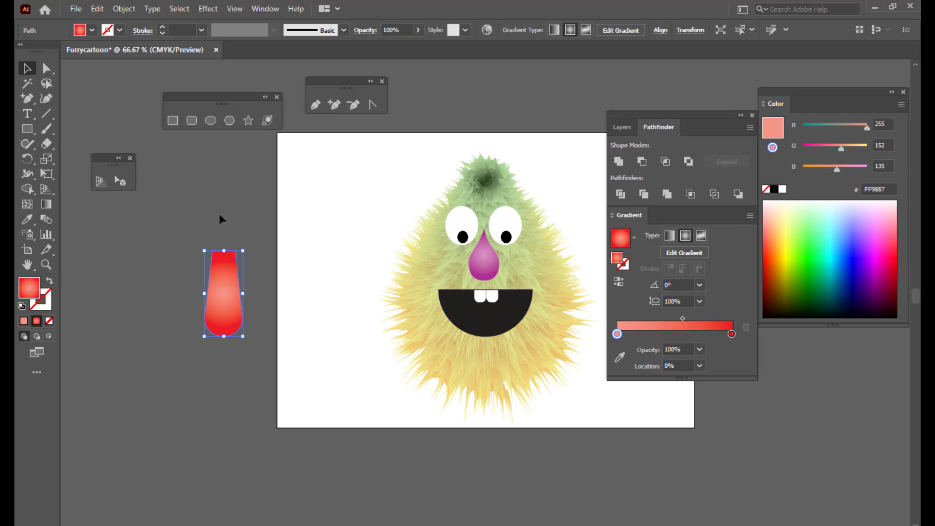
Place the red tongue shape over the middle of the mouth, hanging below it, and scale it down slightly.
click(233, 278)
drag(233, 272, 492, 316)
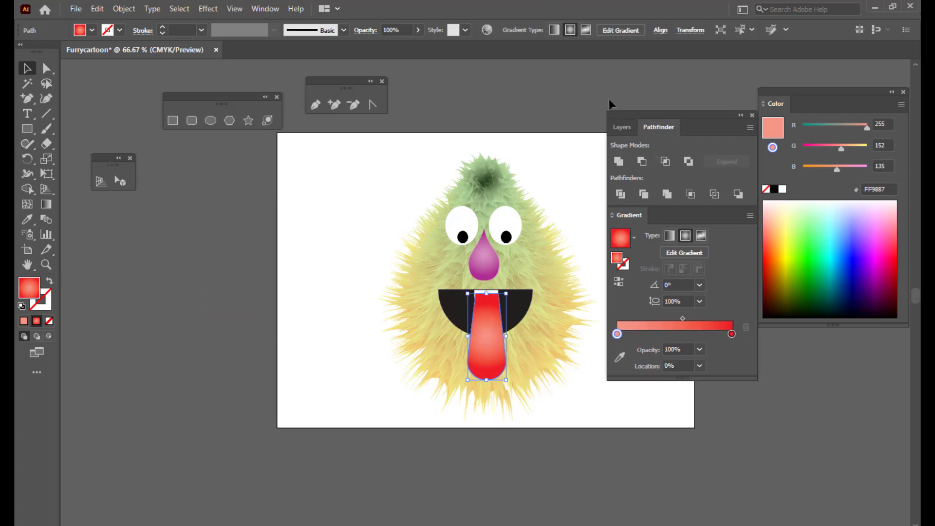
click(627, 125)
drag(630, 112, 765, 112)
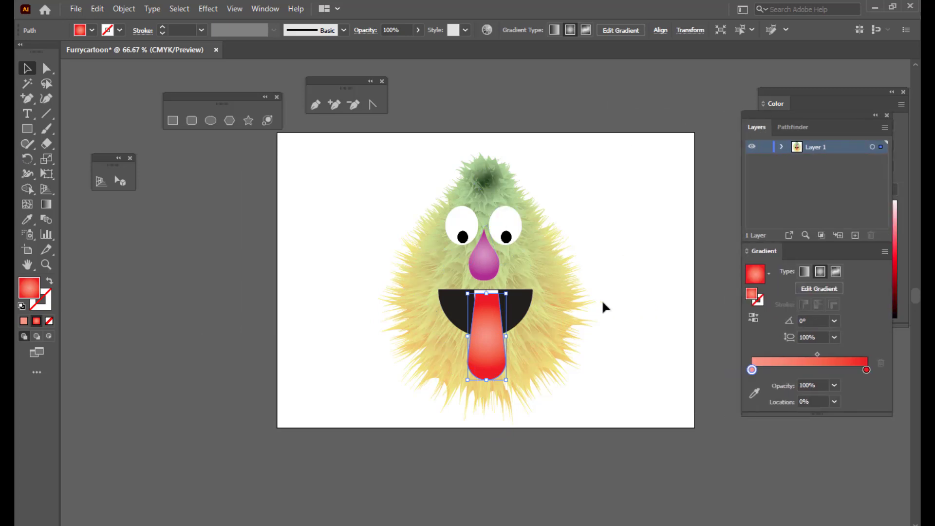
key(ctrl+equal)
key(ctrl+equal)
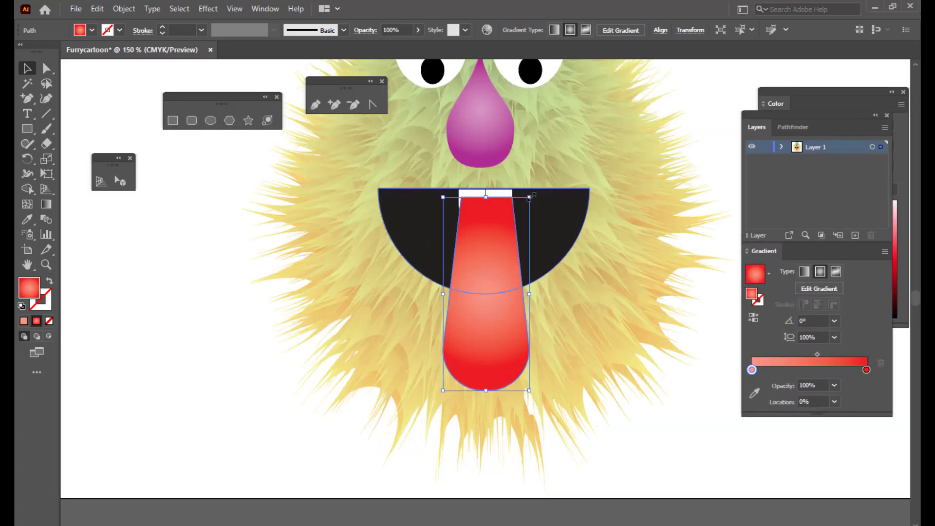
drag(530, 197, 497, 221)
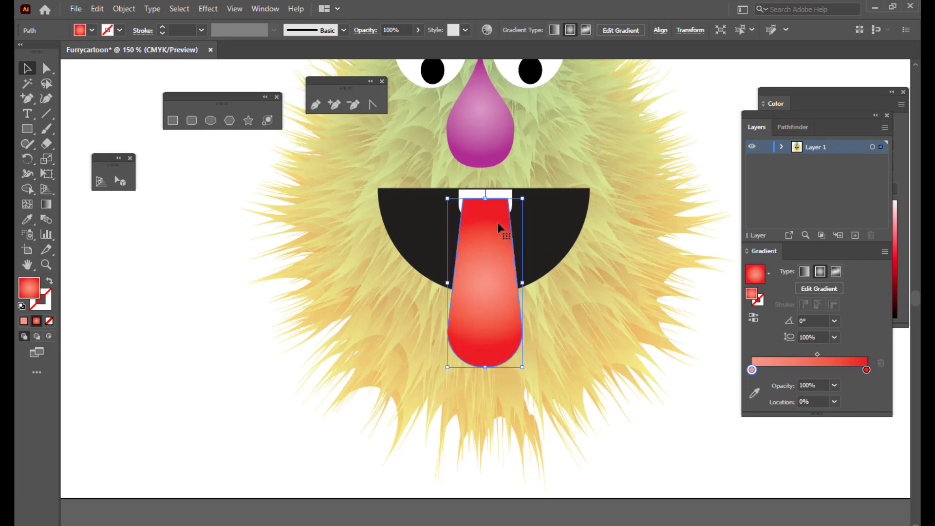
Send the tongue backward in the stacking order, behind the white teeth.
right_click(497, 216)
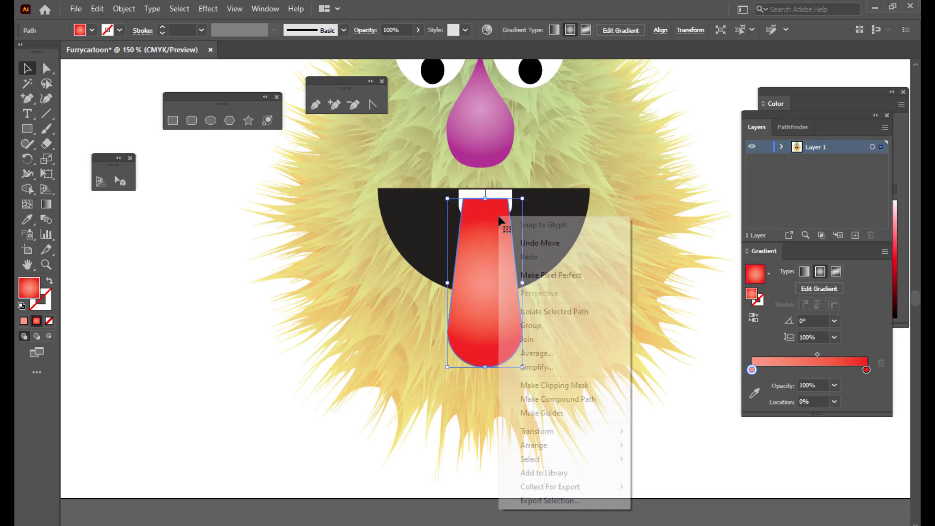
mouse_move(560, 444)
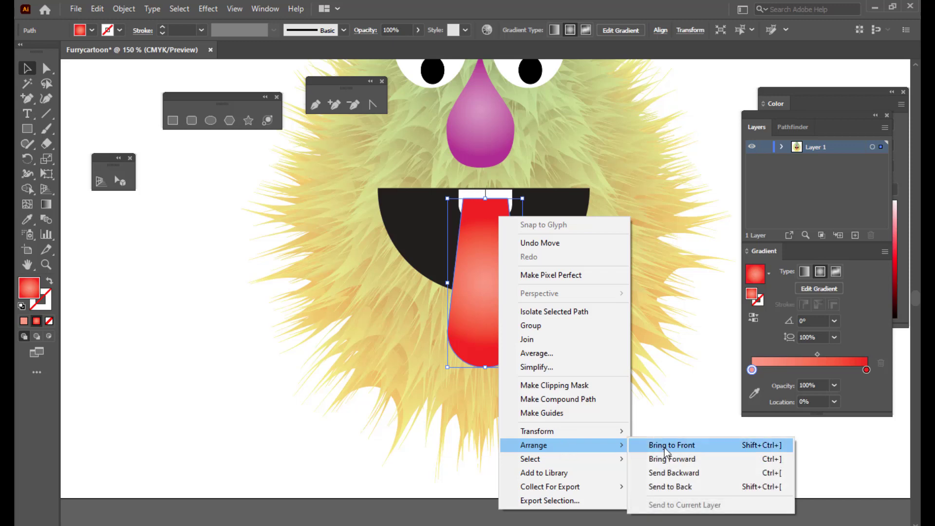
click(691, 473)
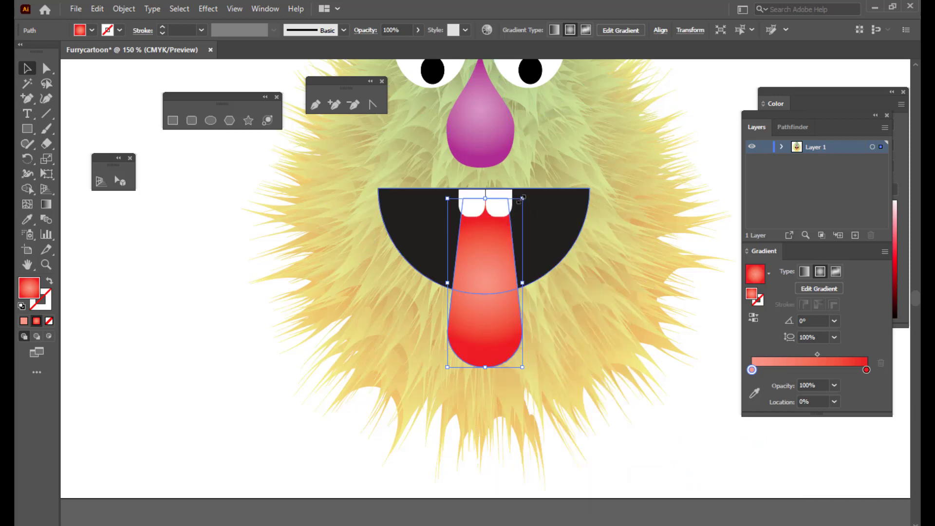
Shrink the tongue a little more and nudge it up so its top edge sits behind the teeth.
drag(522, 197, 518, 205)
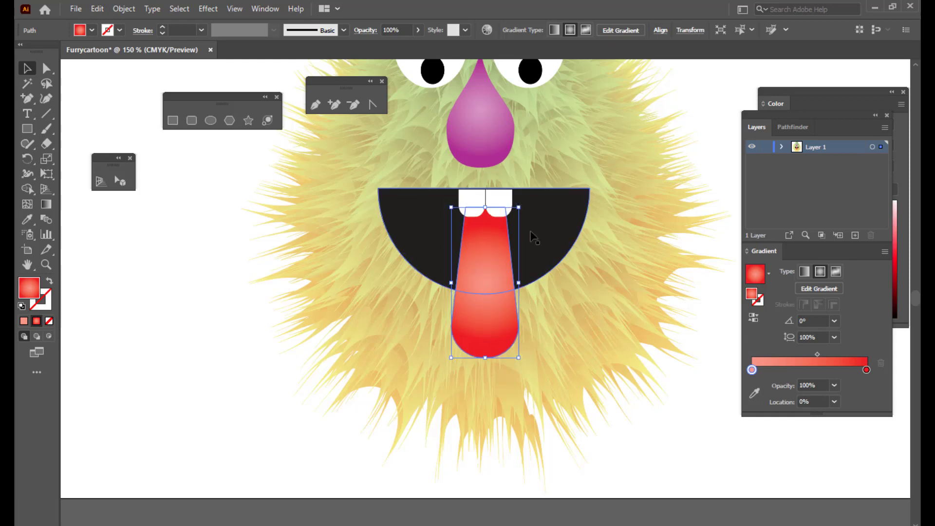
key(Up)
key(Up)
key(Up)
key(Up)
key(Up)
key(Up)
key(Up)
key(Up)
key(Up)
key(Up)
key(Up)
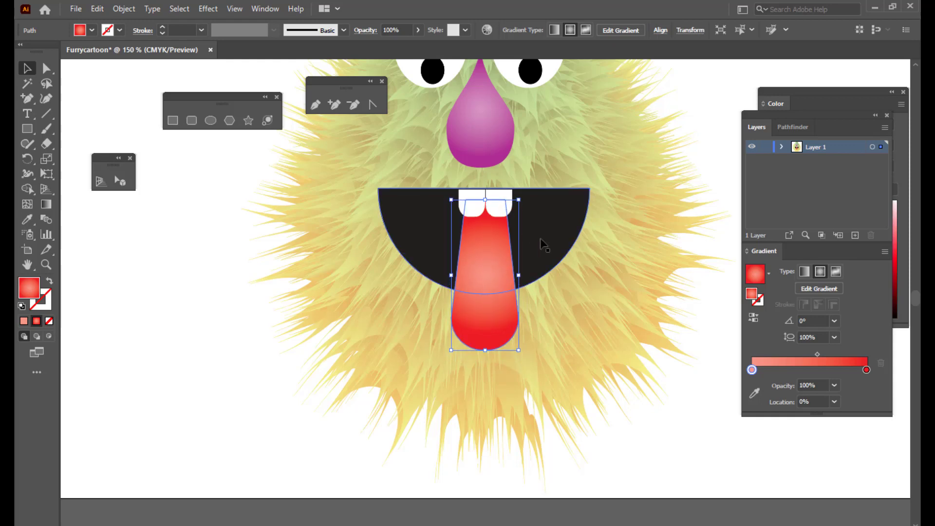
click(192, 242)
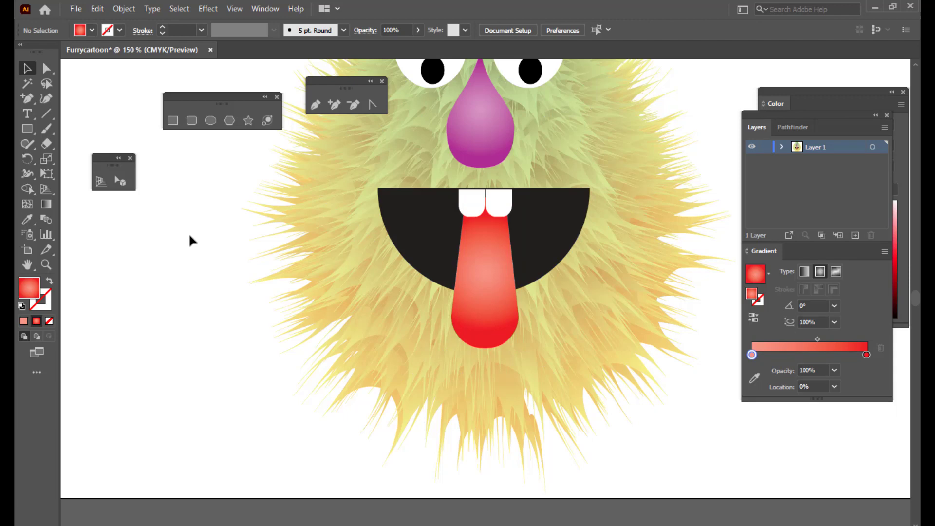
Scale the whole character down to about 291 × 416 pt and move it to the left half of the artboard.
key(ctrl+minus)
key(ctrl+minus)
key(ctrl+minus)
key(ctrl+plus)
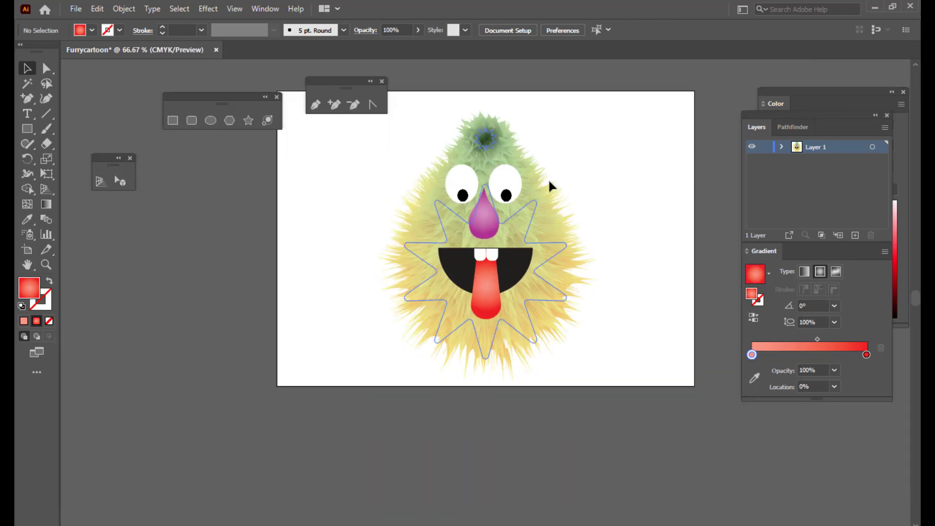
scroll(575, 187, up, 2)
key(ctrl+minus)
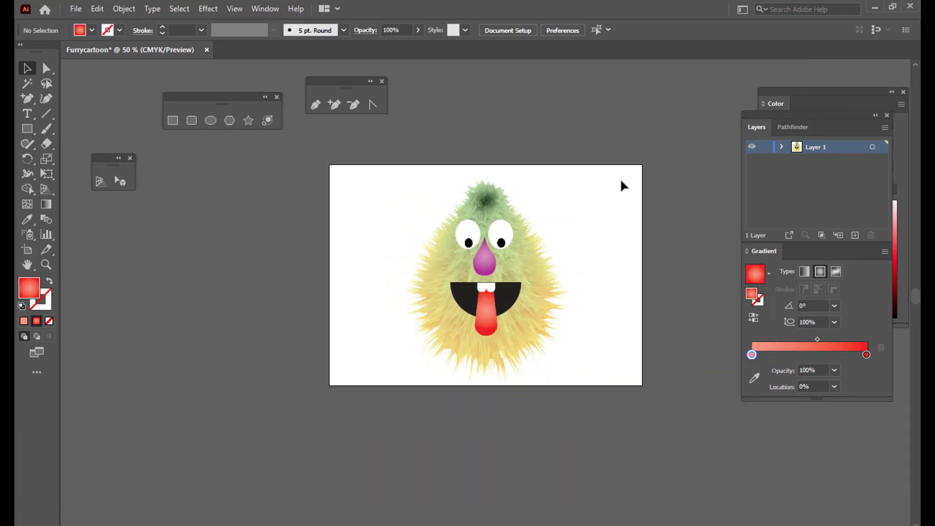
key(ctrl+plus)
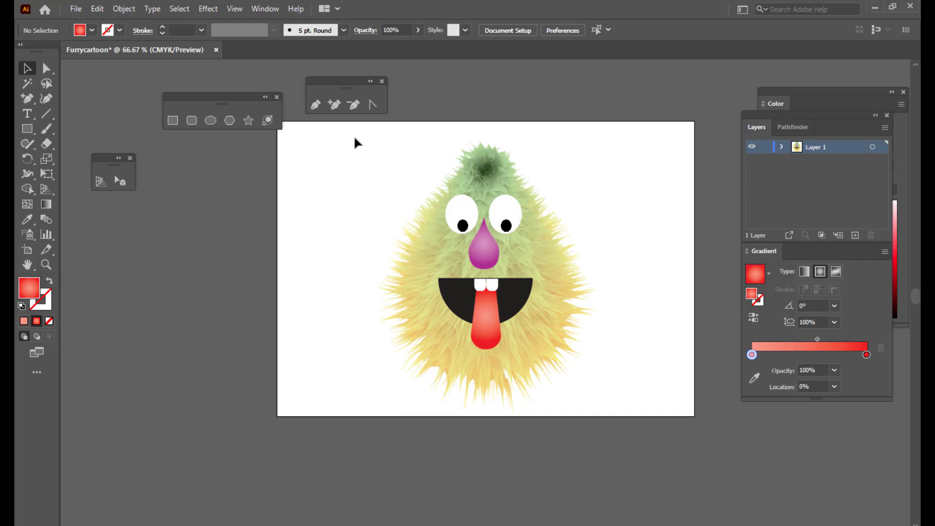
drag(358, 135, 652, 420)
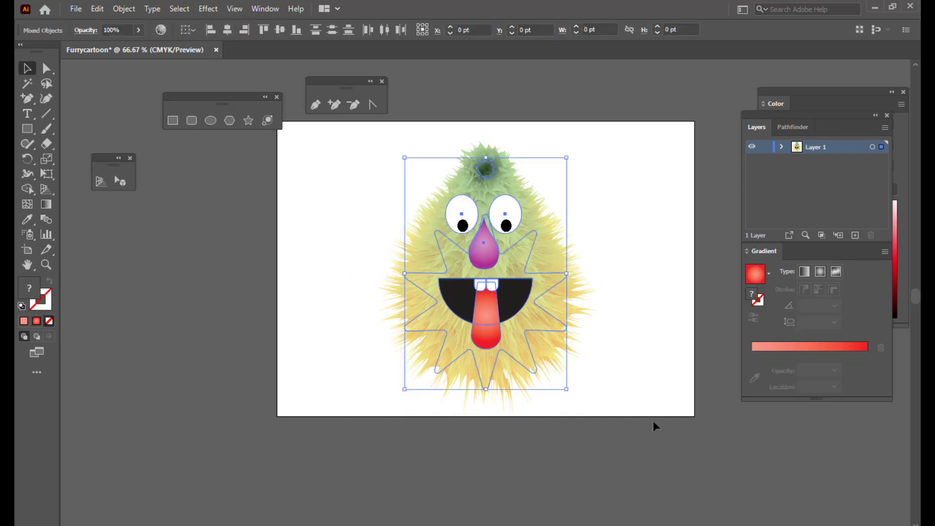
drag(566, 157, 585, 152)
drag(542, 251, 445, 255)
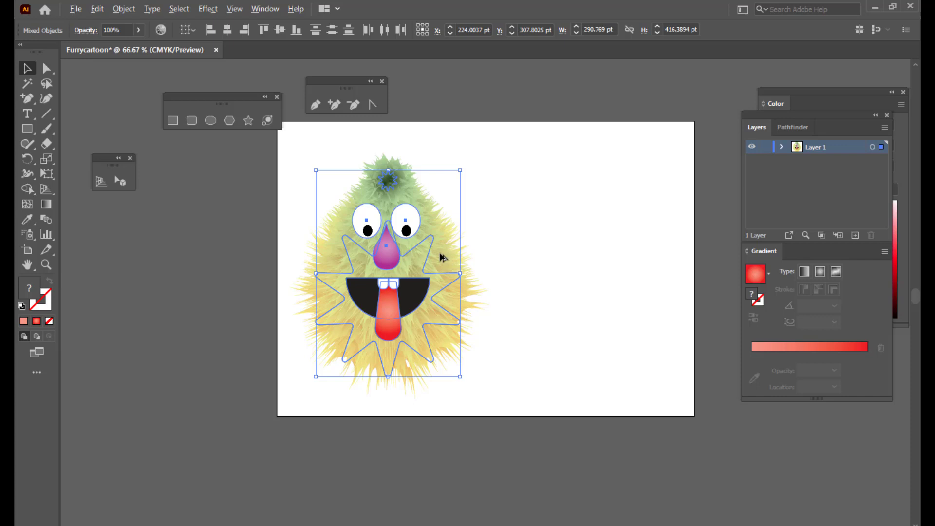
Duplicate the whole character into the right half of the artboard, level with the original.
drag(444, 253, 642, 257)
click(551, 91)
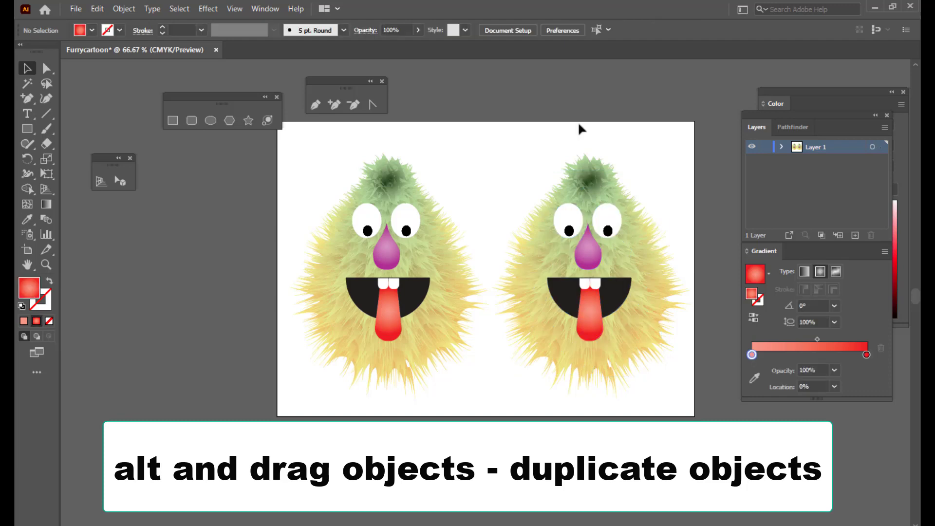
Isolate the fur blend of the right-hand character and select its large star shape.
click(642, 249)
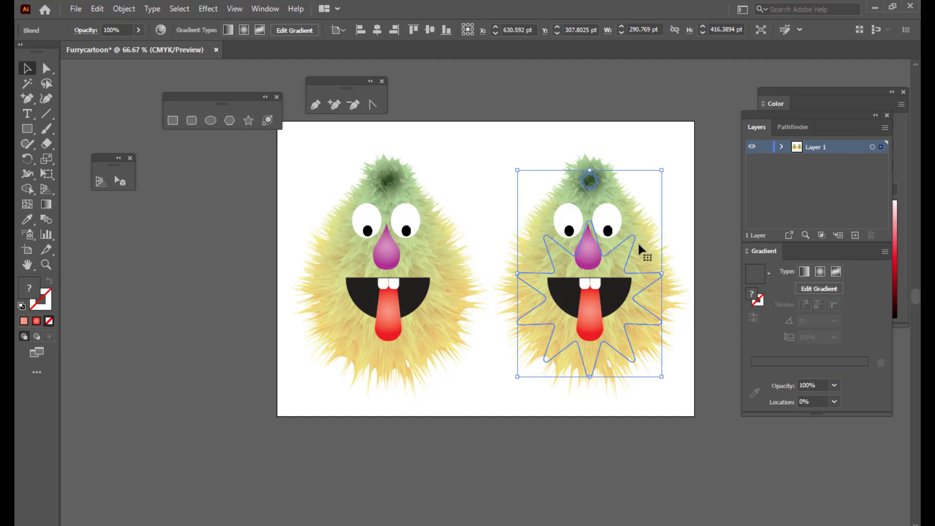
right_click(633, 240)
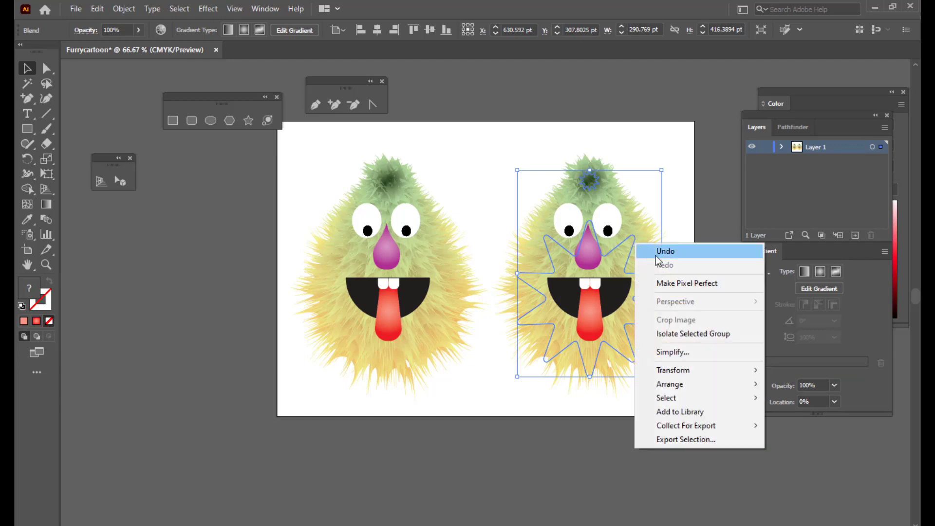
click(701, 334)
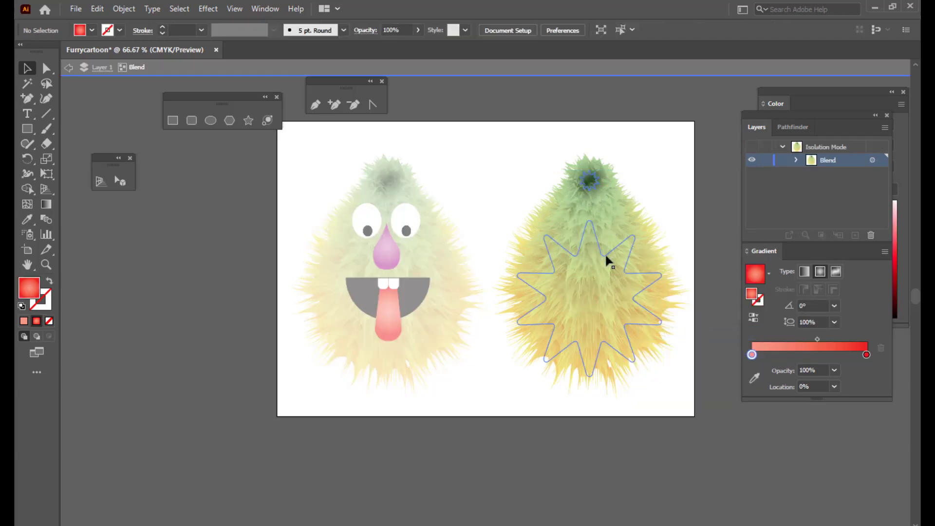
click(607, 259)
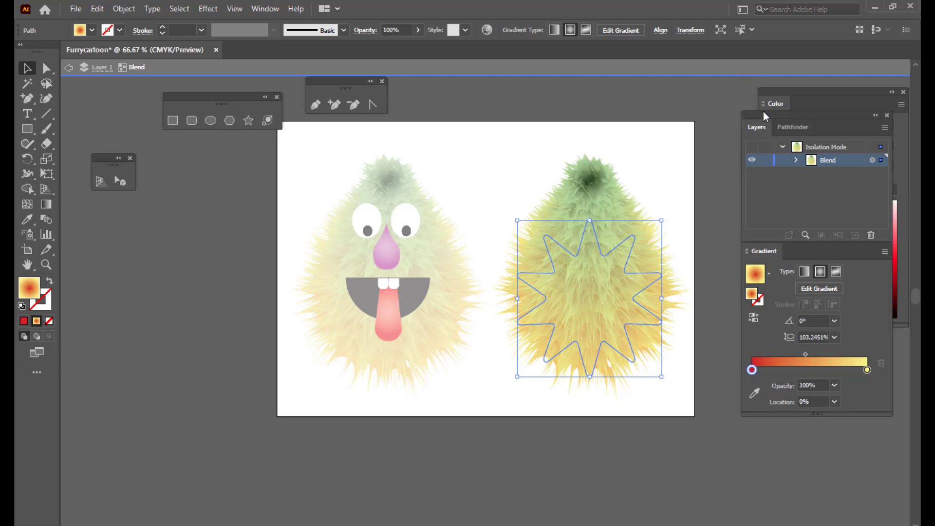
Recolour the large star's radial gradient from magenta FF2EF6 at the centre to light pink FFB8F2 at the edge.
drag(759, 115, 682, 92)
drag(664, 228, 788, 383)
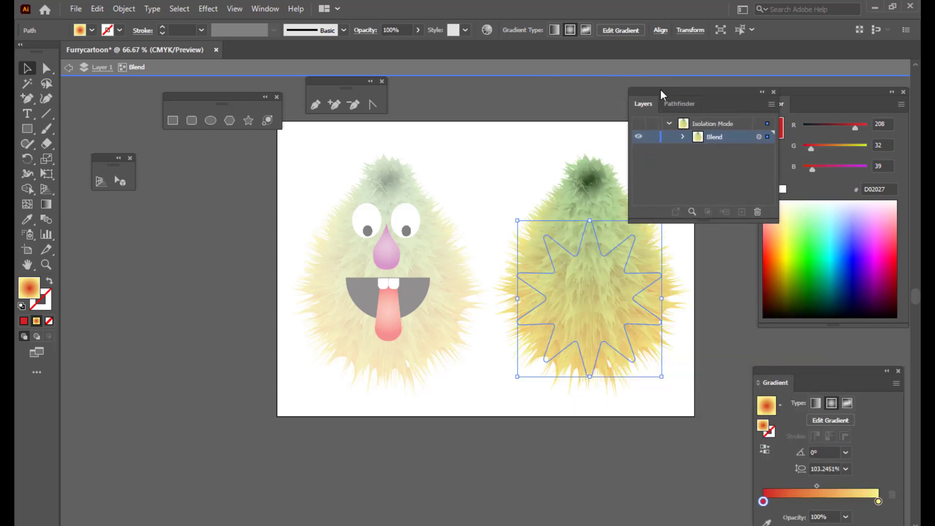
drag(660, 89, 133, 247)
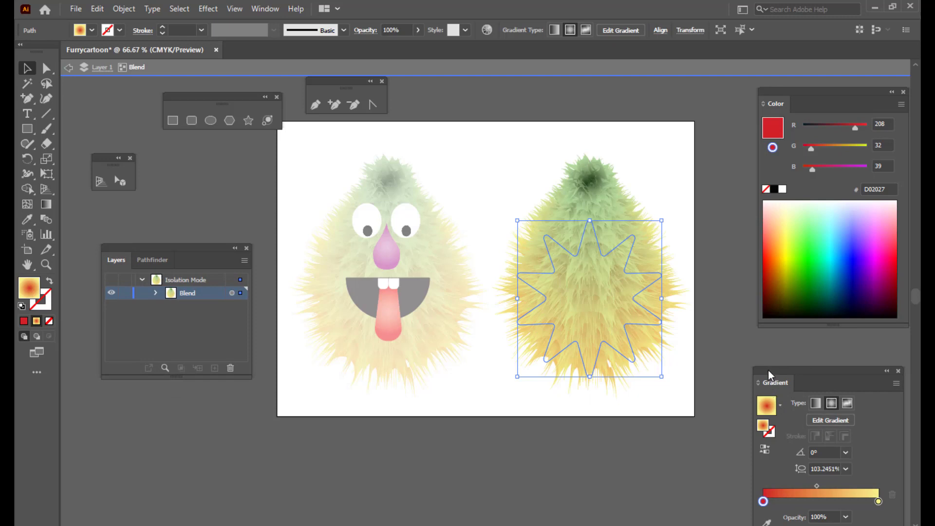
drag(769, 374, 699, 271)
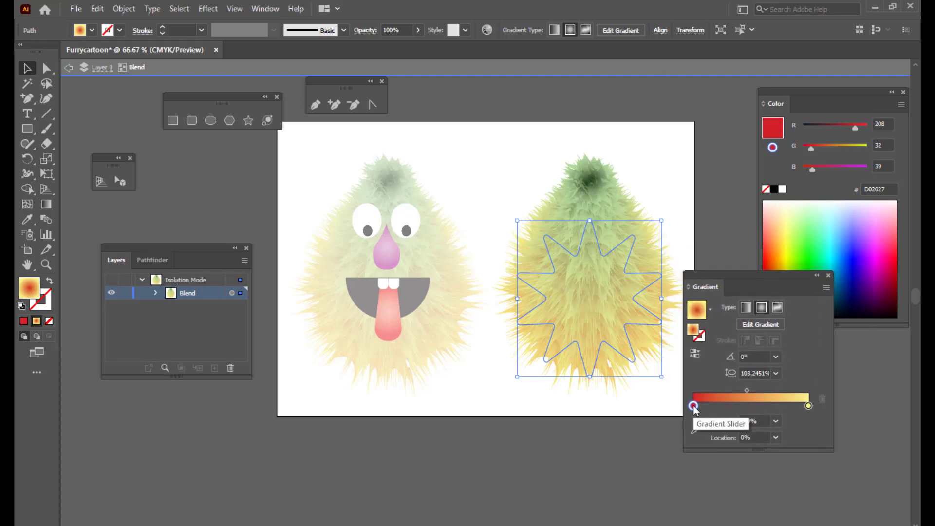
drag(755, 283, 746, 304)
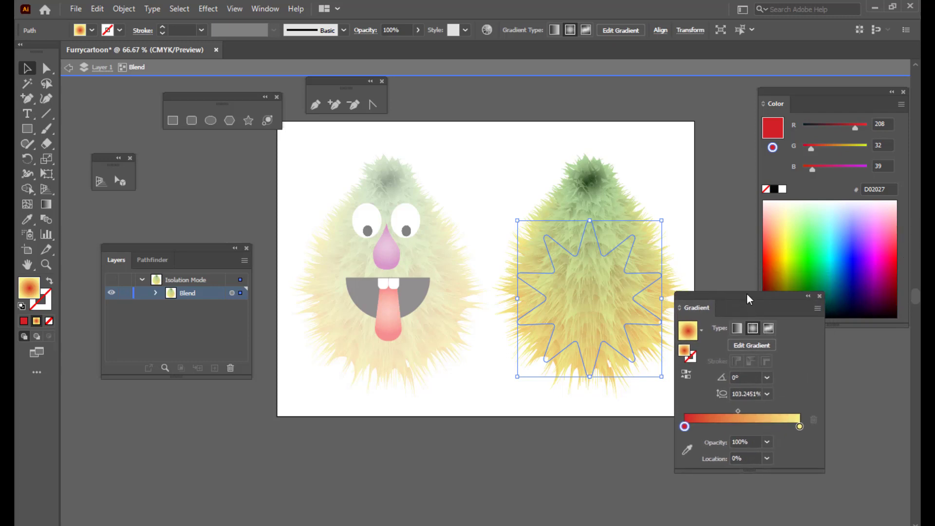
click(875, 246)
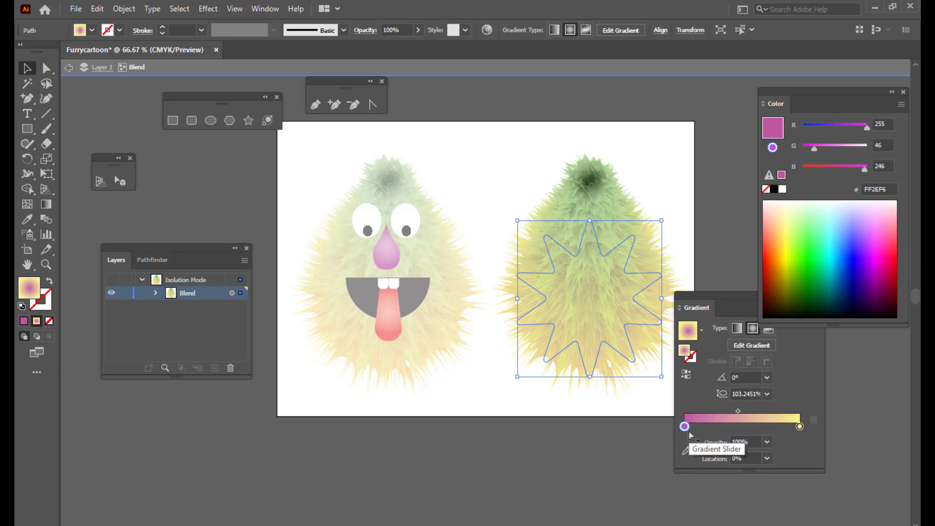
click(799, 427)
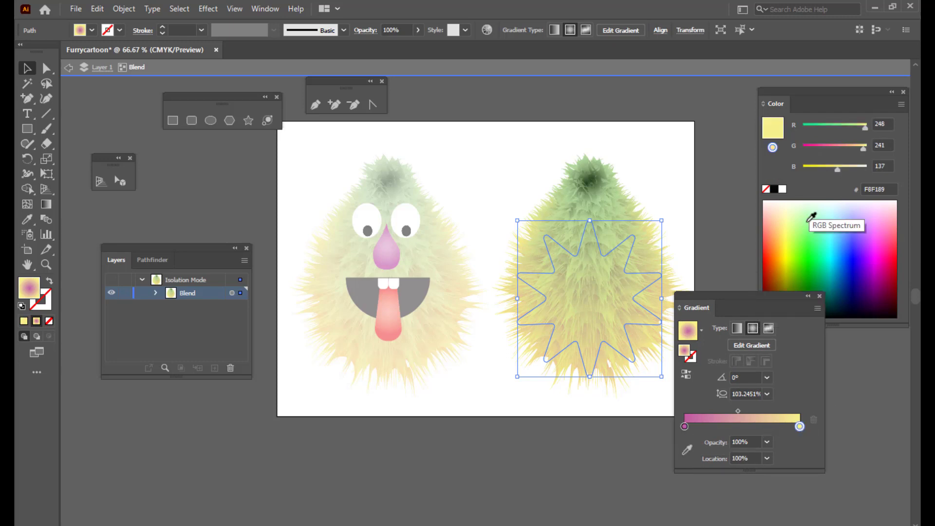
click(883, 210)
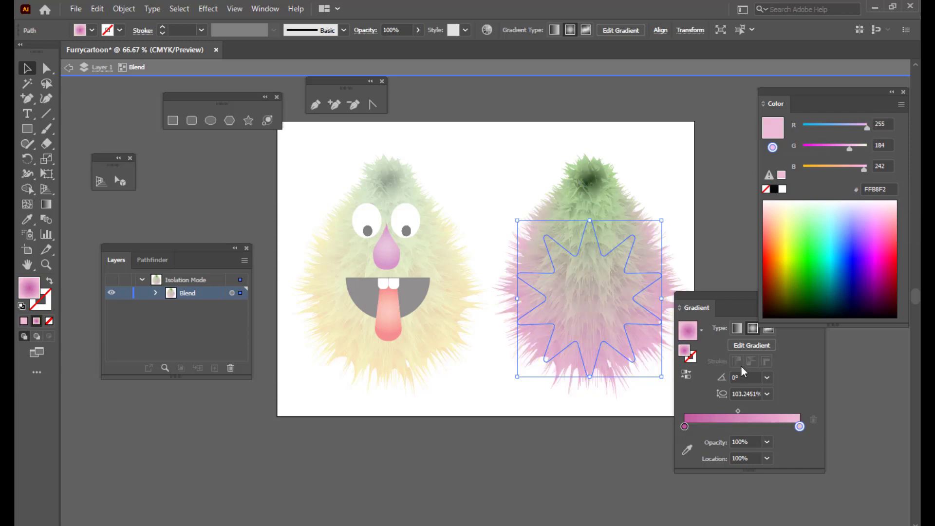
drag(712, 299, 721, 296)
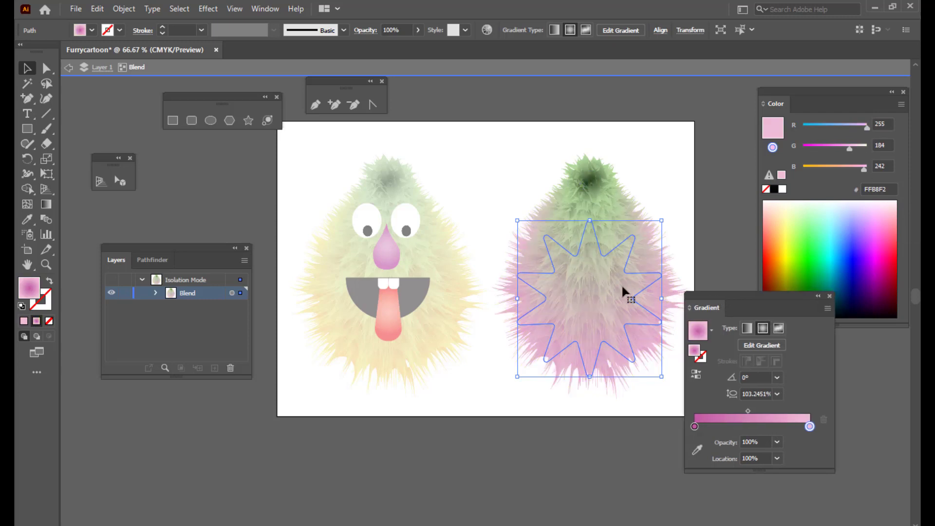
Set the edge colour of the small top star's radial gradient on the right-hand character to deep blue 1A00BB.
click(590, 181)
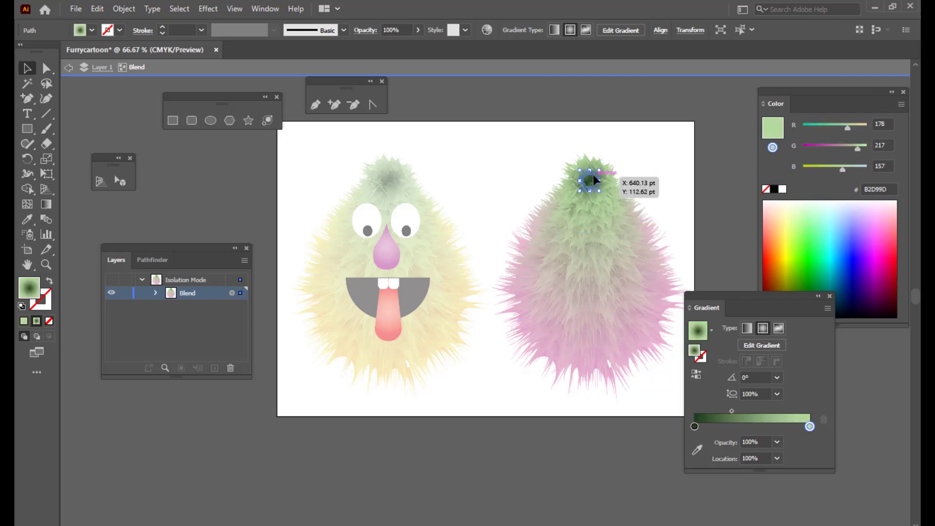
click(696, 427)
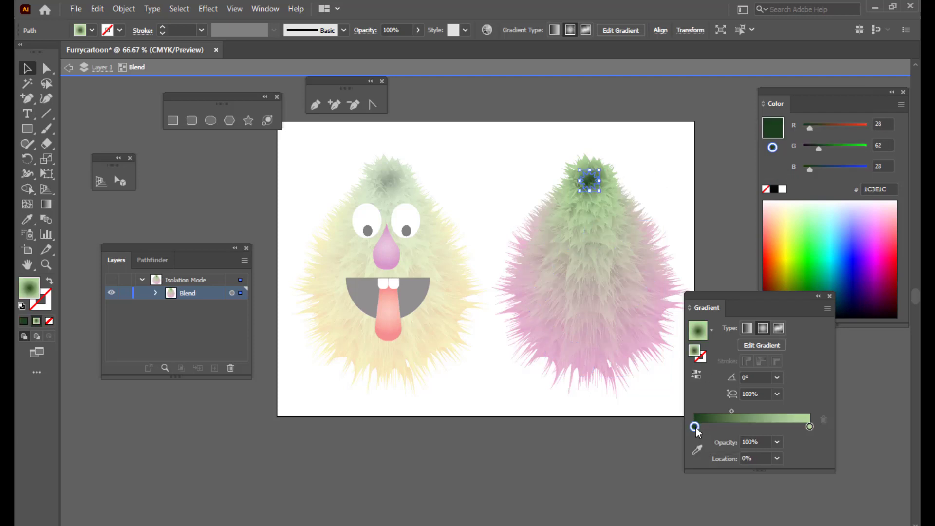
drag(761, 294, 786, 251)
drag(605, 110, 845, 362)
drag(646, 92, 726, 96)
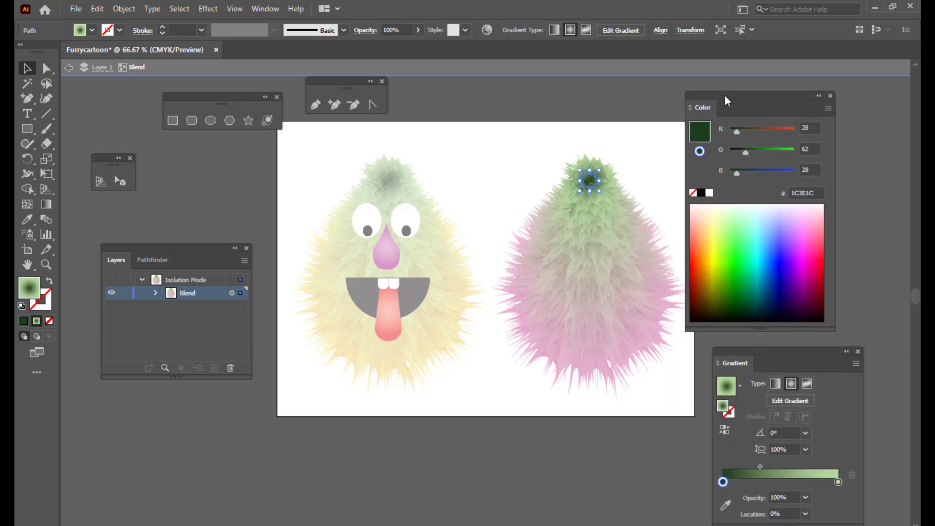
click(837, 482)
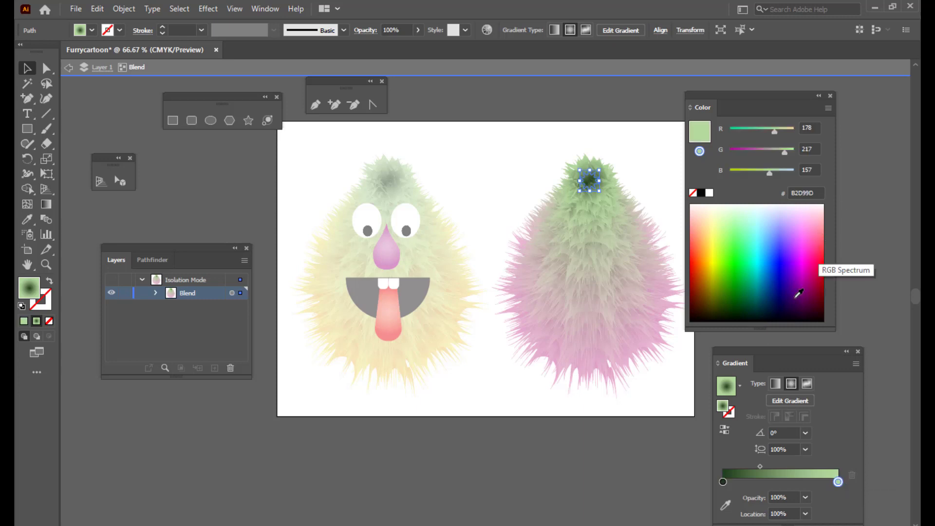
click(783, 275)
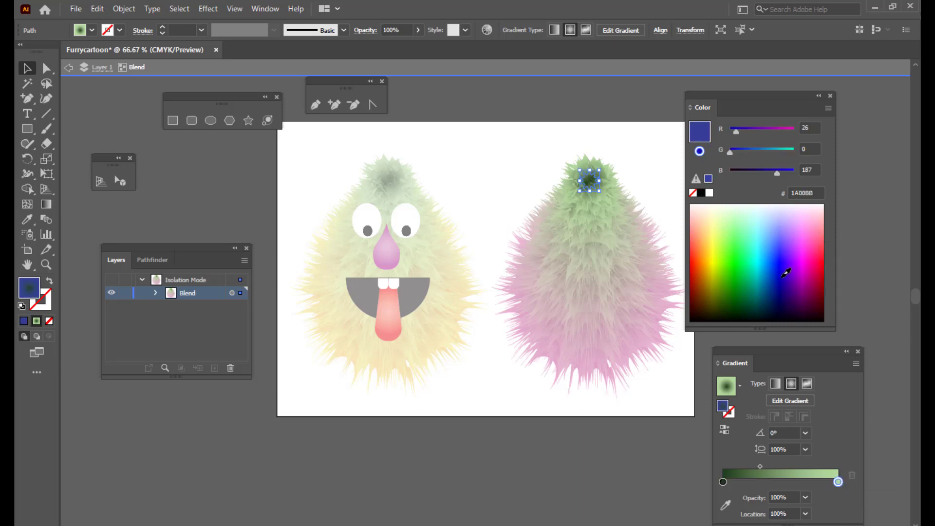
Set the small star's gradient centre to light blue 77F1FF with the midpoint at about 46.8%, and exit isolation mode.
click(722, 482)
click(764, 228)
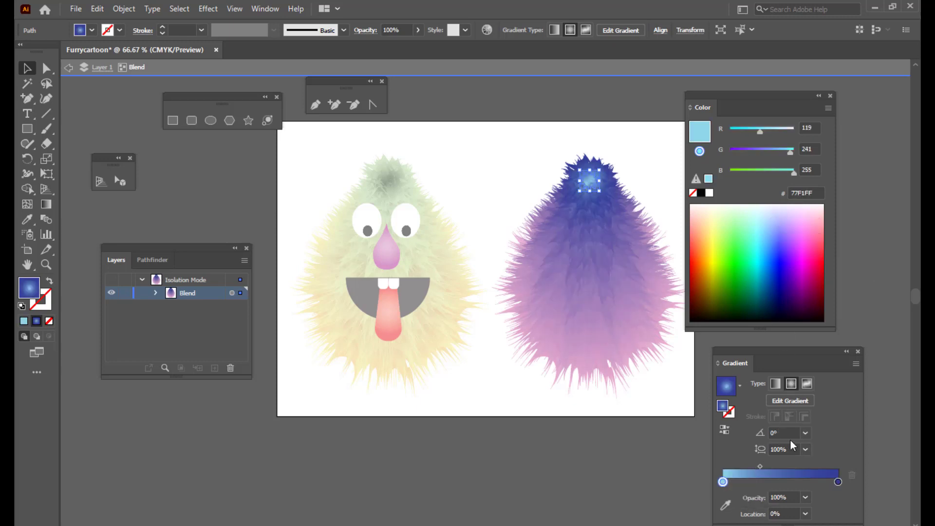
drag(779, 348, 798, 347)
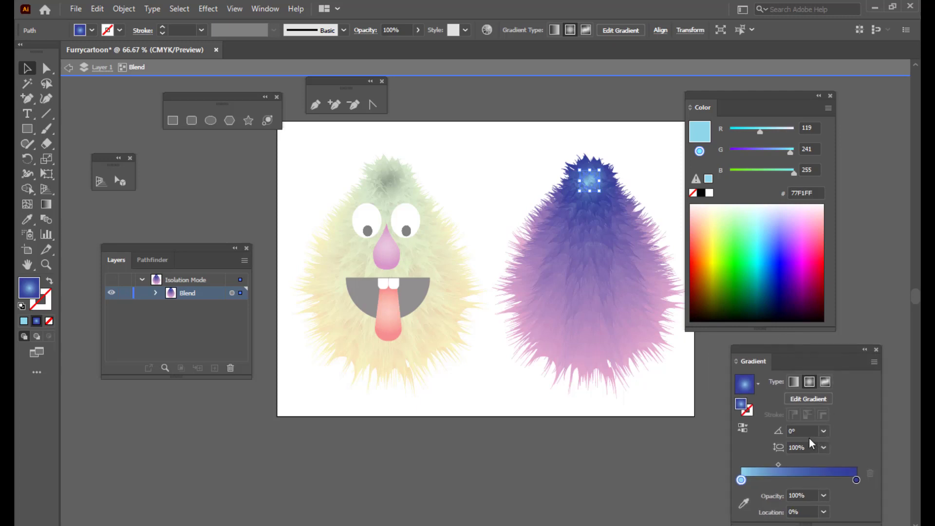
drag(778, 465, 794, 464)
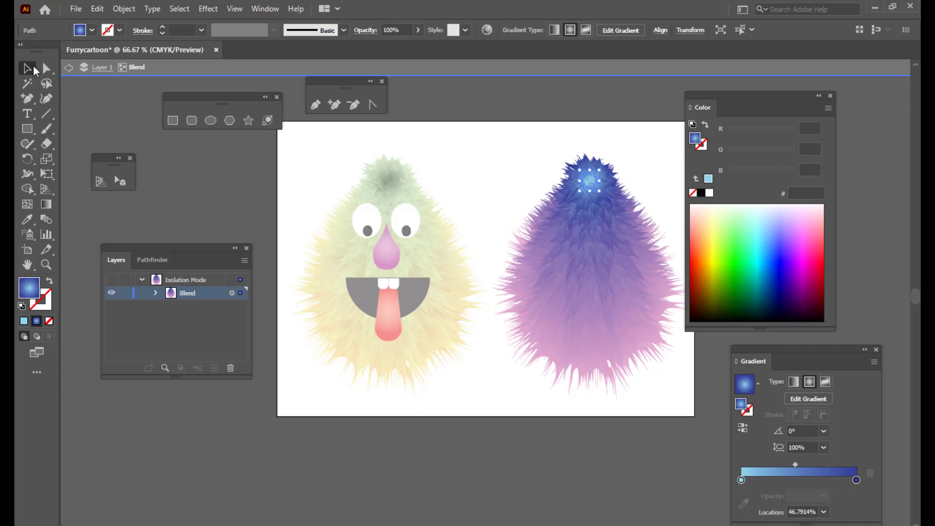
click(69, 68)
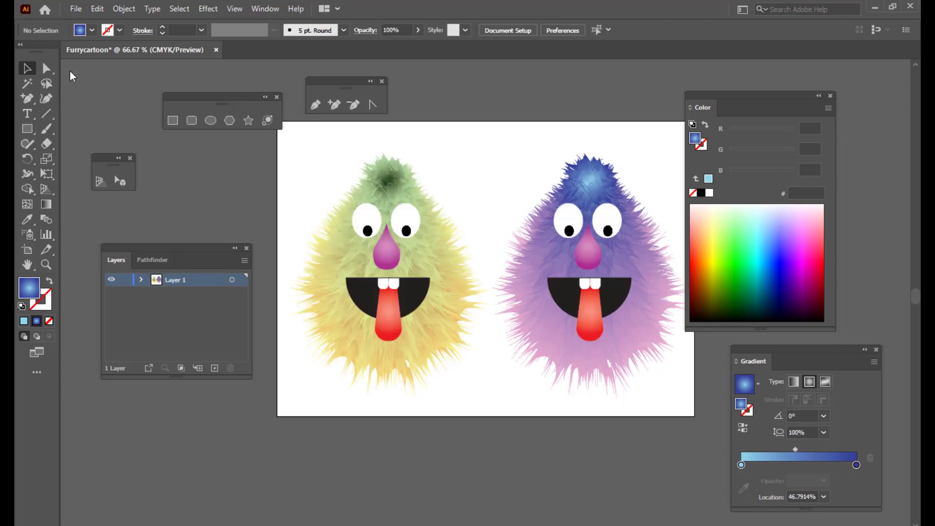
drag(717, 97, 762, 97)
drag(752, 358, 758, 299)
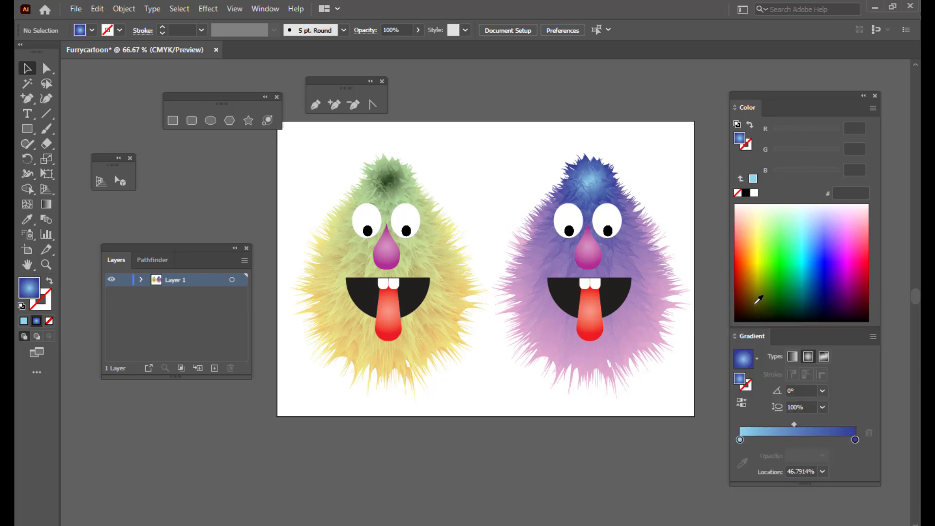
Group all parts of the green-yellow character, and group all parts of the blue-pink character separately.
scroll(612, 149, up, 2)
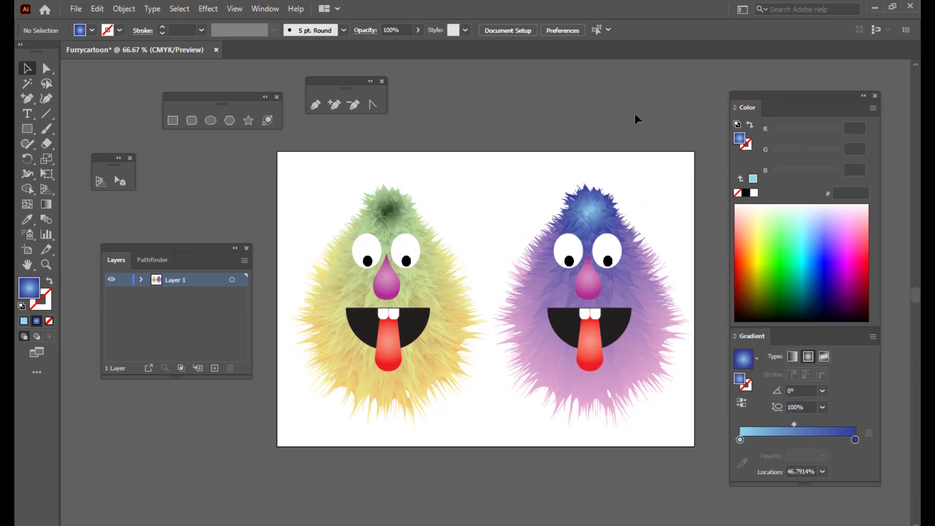
key(ctrl+minus)
key(ctrl+equal)
drag(291, 177, 488, 434)
key(ctrl+g)
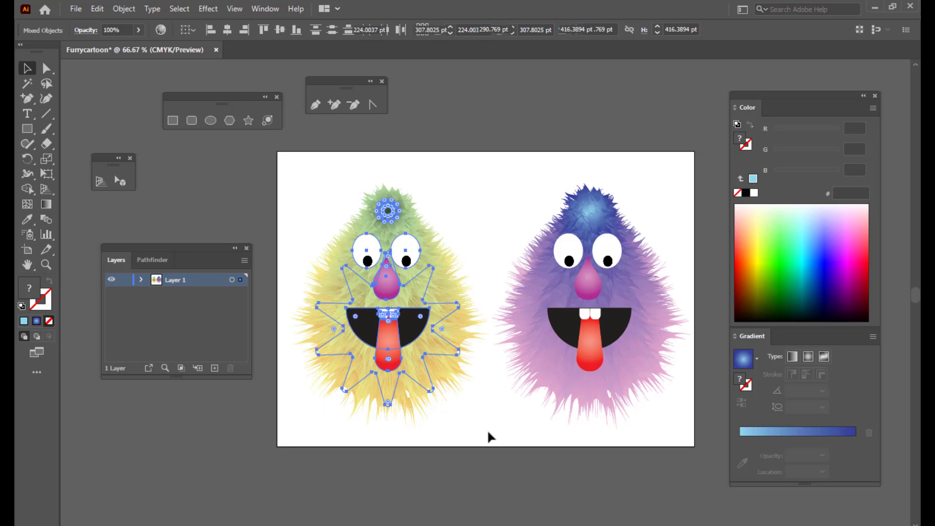
click(606, 169)
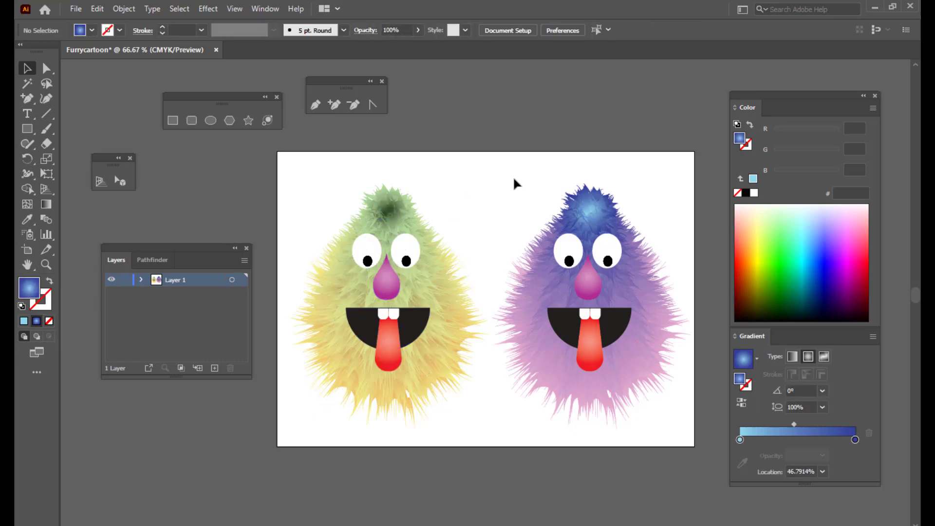
drag(502, 175, 686, 434)
key(ctrl+g)
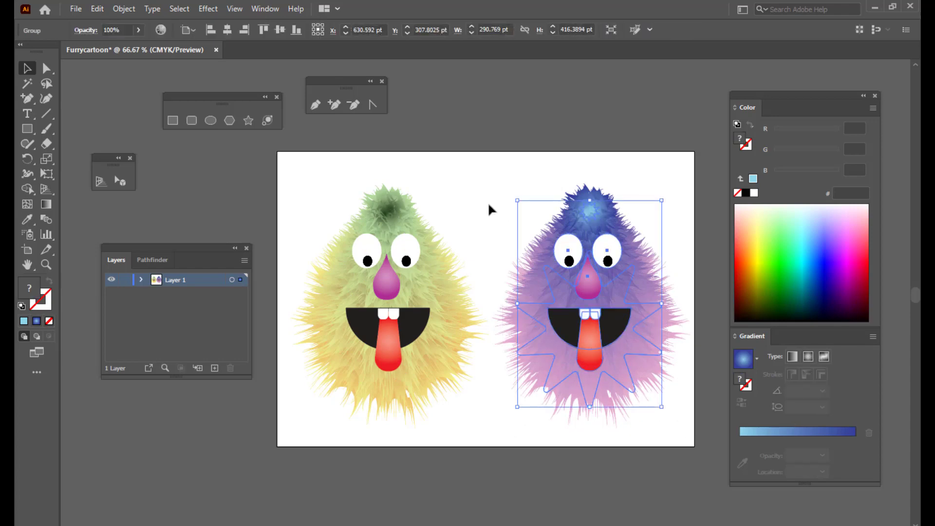
click(556, 142)
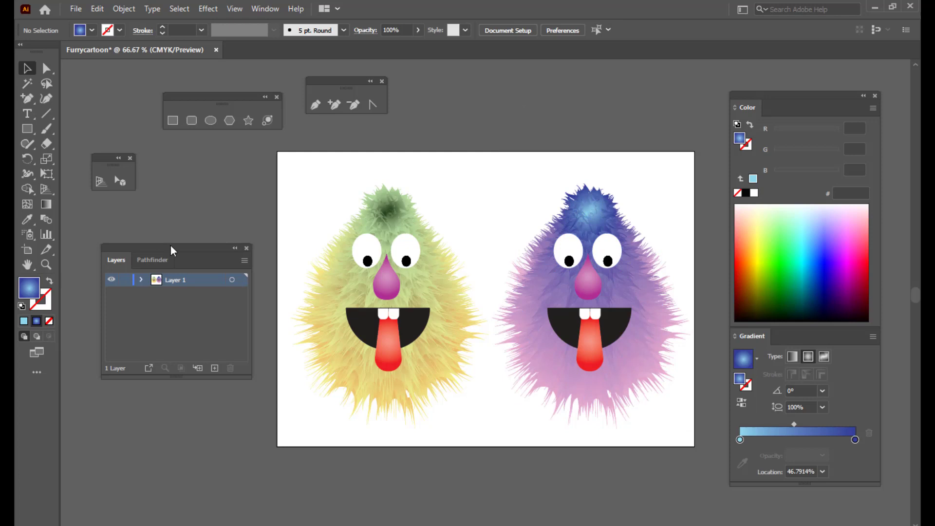
Draw a background rectangle covering the whole artboard.
drag(174, 247, 153, 247)
click(173, 121)
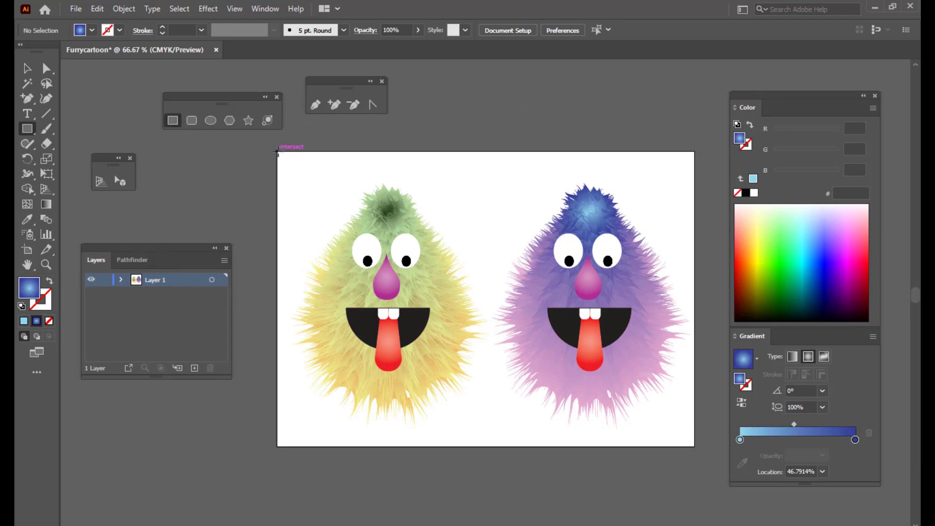
drag(277, 153, 694, 446)
click(27, 69)
click(495, 129)
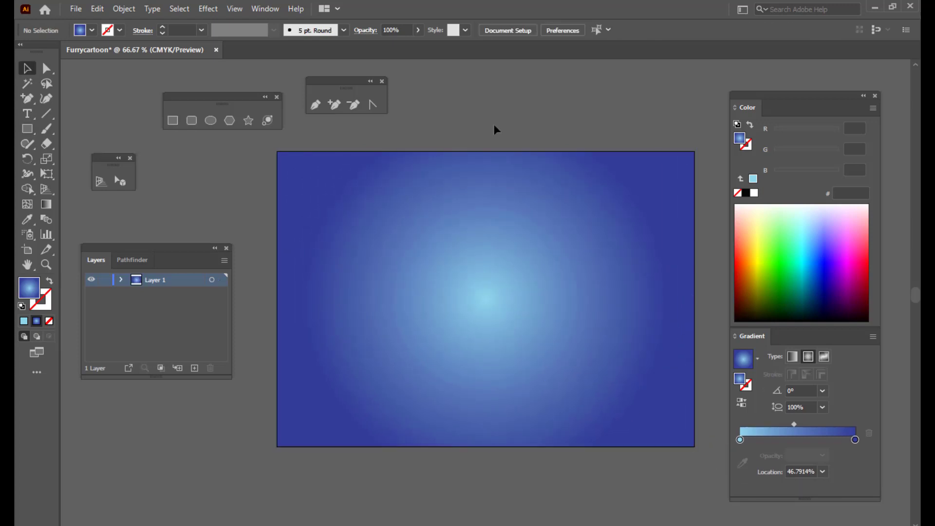
Select the background rectangle and open the Gems and Jewels gradient swatch library beside the artboard.
click(515, 199)
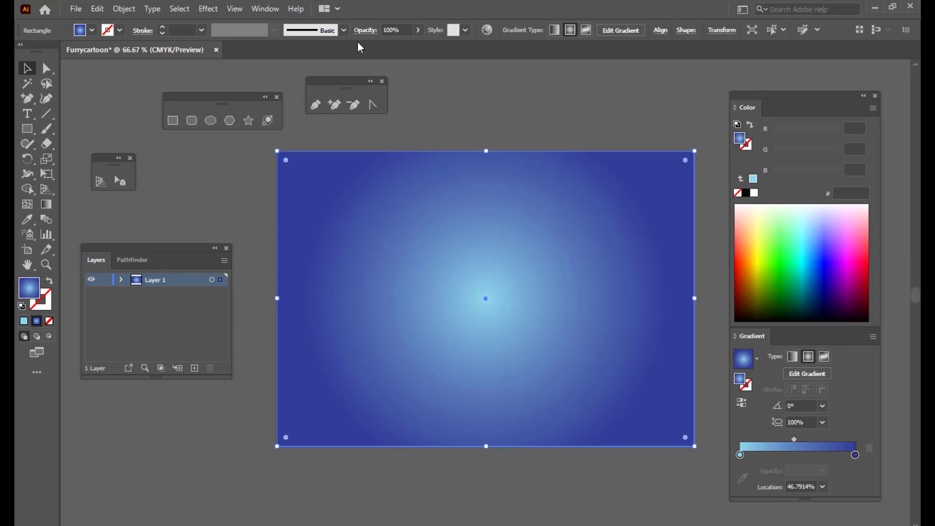
click(267, 9)
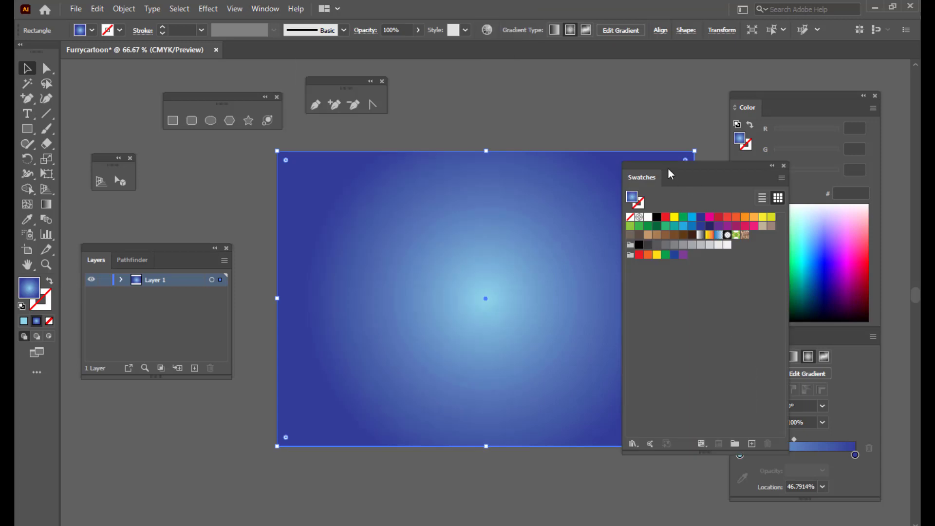
drag(671, 174, 723, 77)
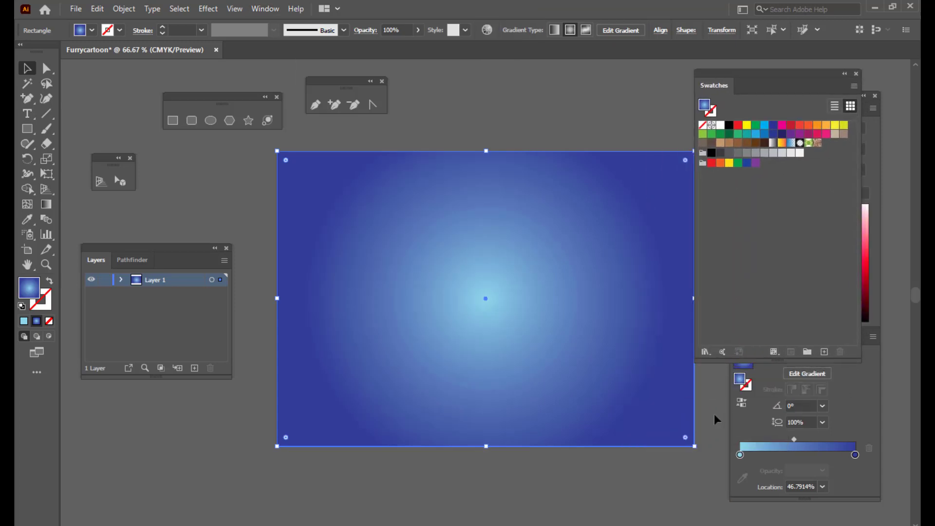
click(706, 352)
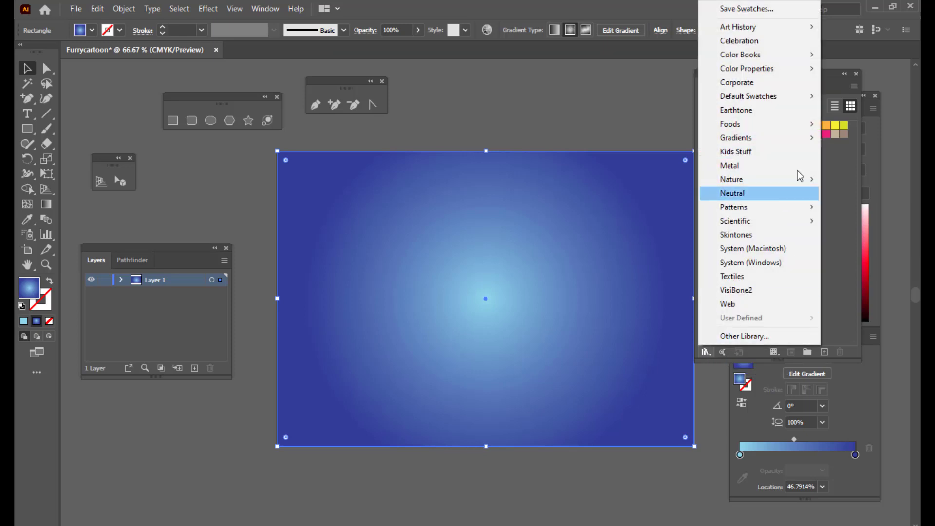
mouse_move(748, 141)
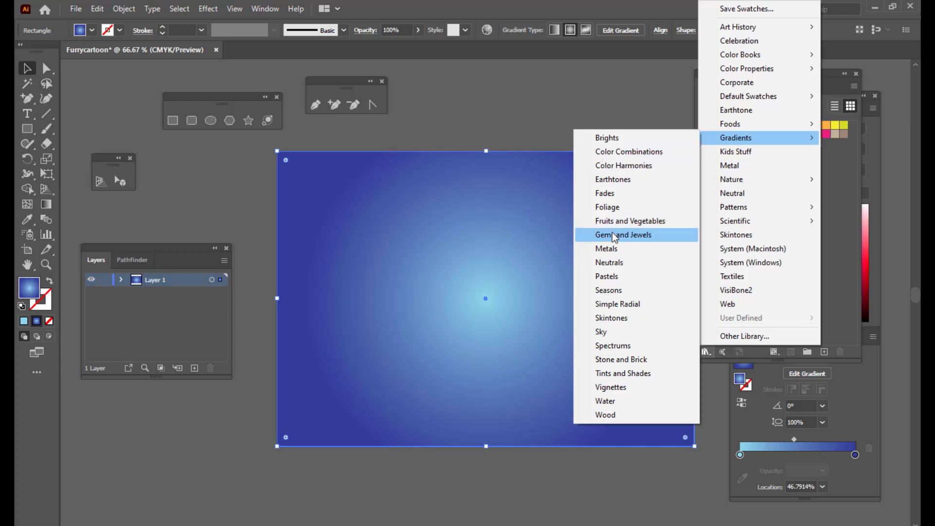
click(650, 240)
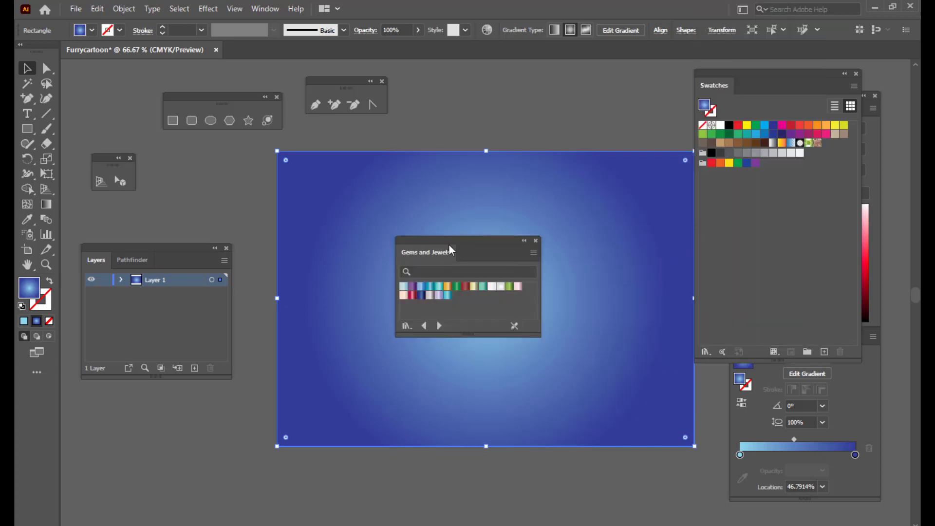
drag(453, 242, 643, 75)
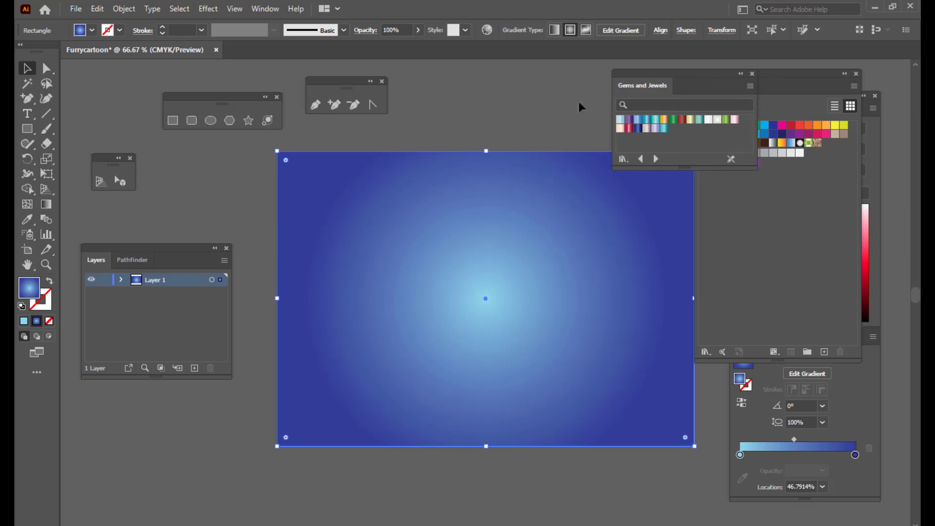
Try the purple and pale blue Gems and Jewels gradients as the background rectangle's fill.
click(498, 129)
click(516, 189)
click(629, 121)
drag(648, 78, 691, 77)
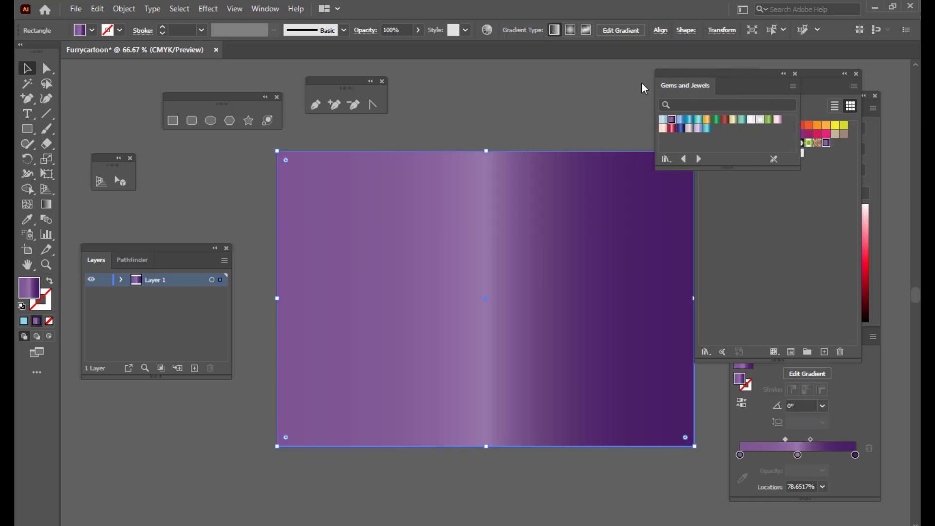
click(563, 92)
click(580, 217)
click(663, 120)
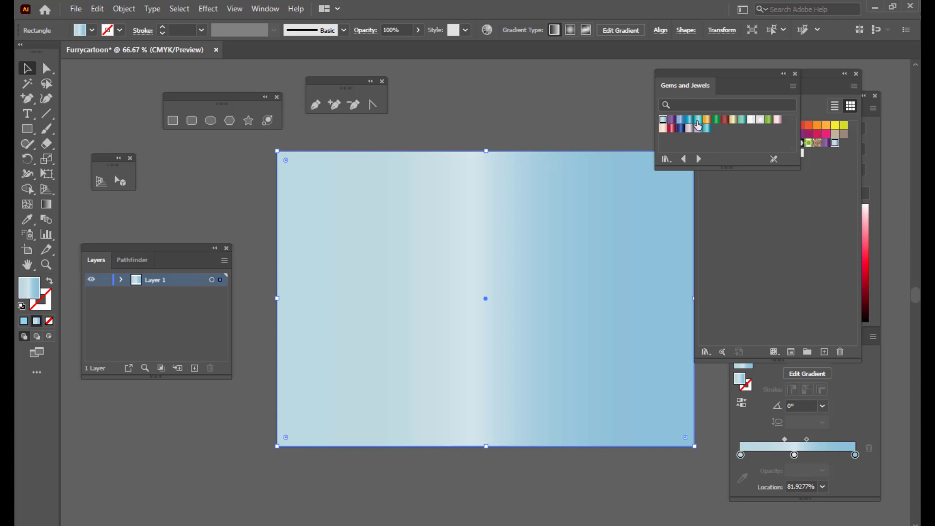
Send the background rectangle to the back, behind both characters.
right_click(552, 174)
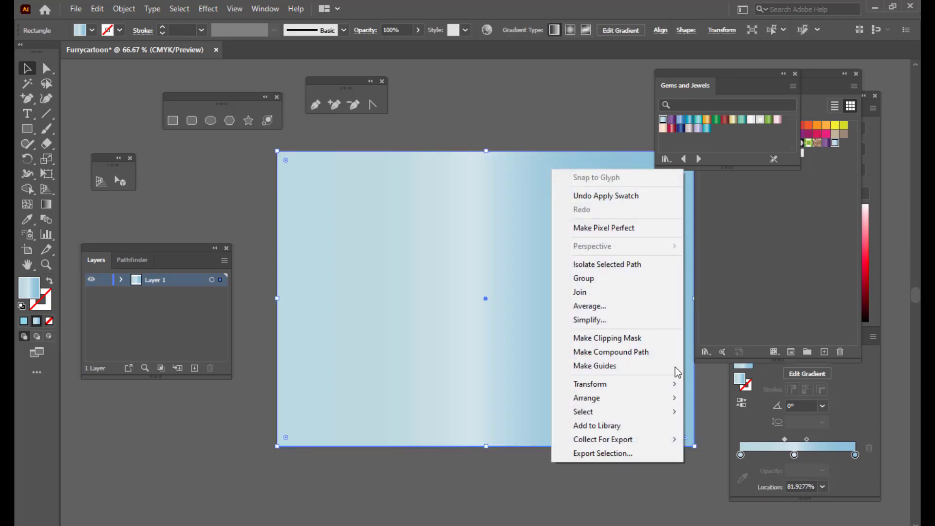
mouse_move(590, 403)
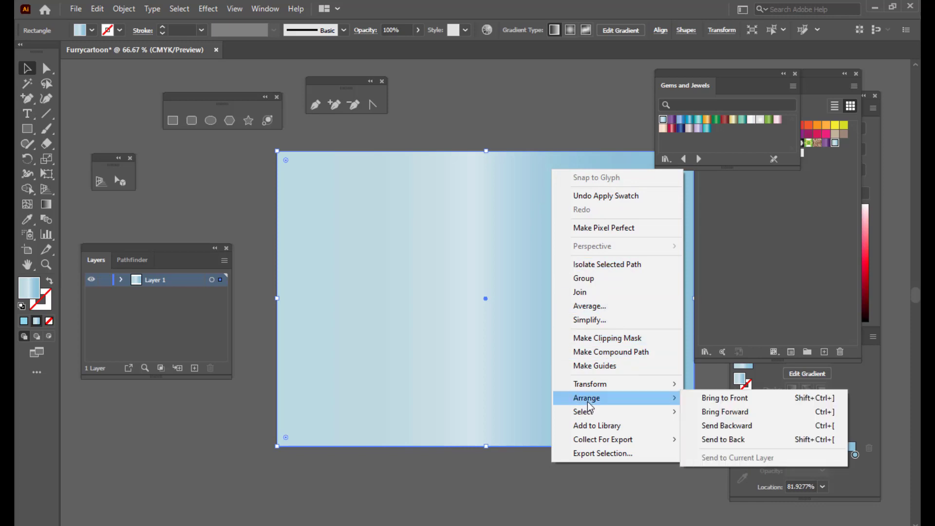
click(732, 447)
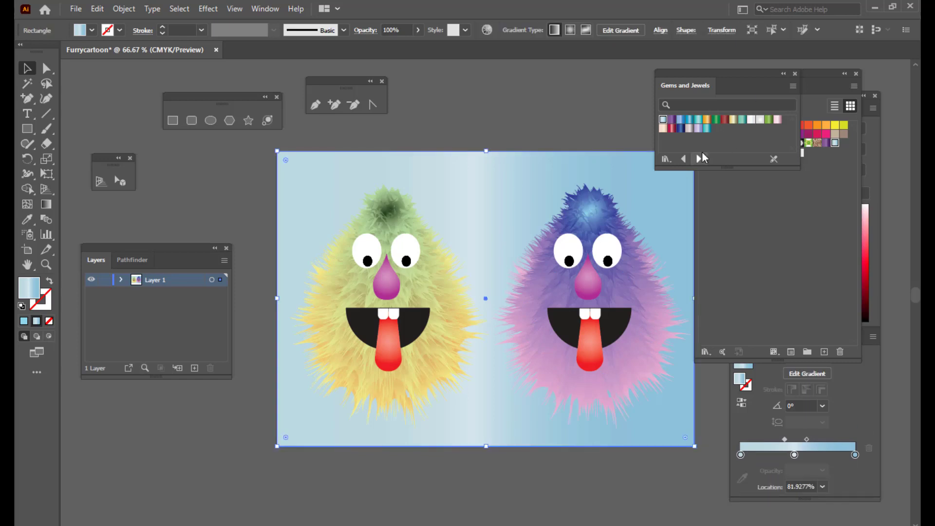
Compare crimson, green and orange Gems and Jewels gradients on the background rectangle, and fill it with the dark red one.
click(672, 129)
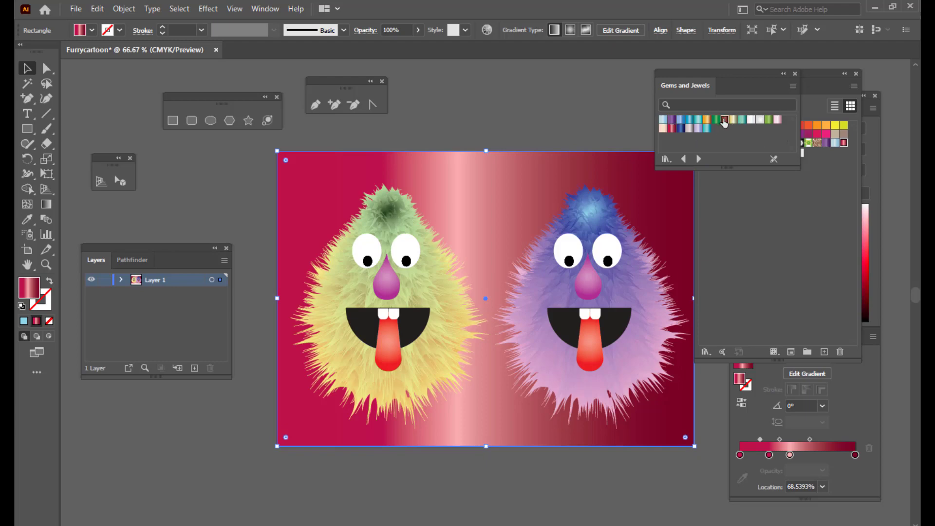
click(724, 121)
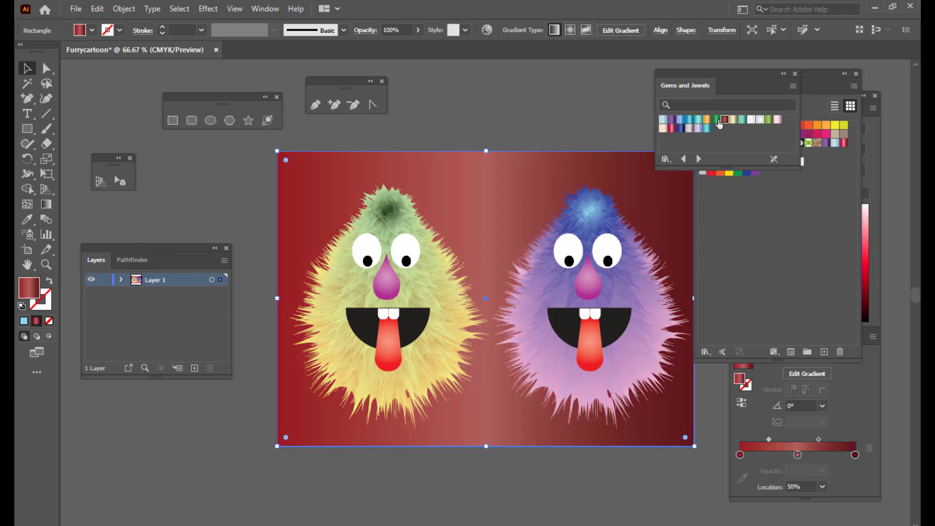
click(717, 120)
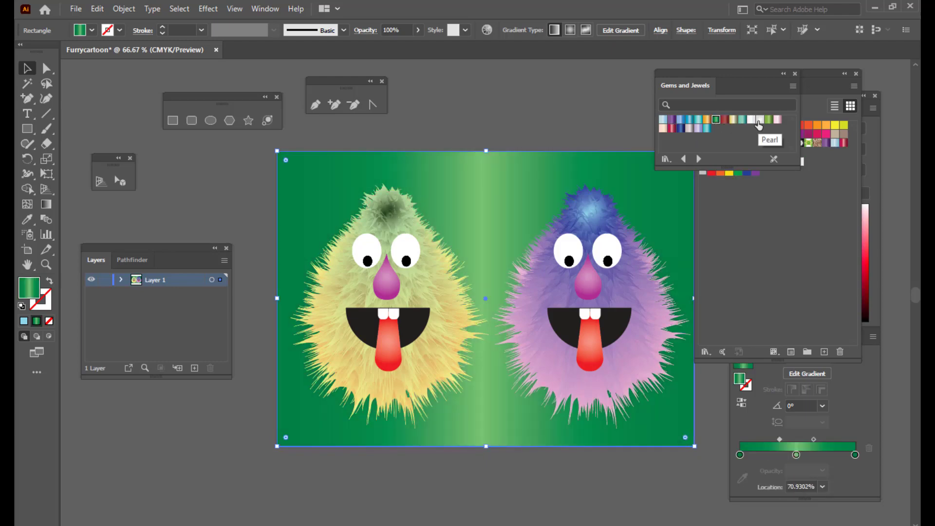
click(768, 121)
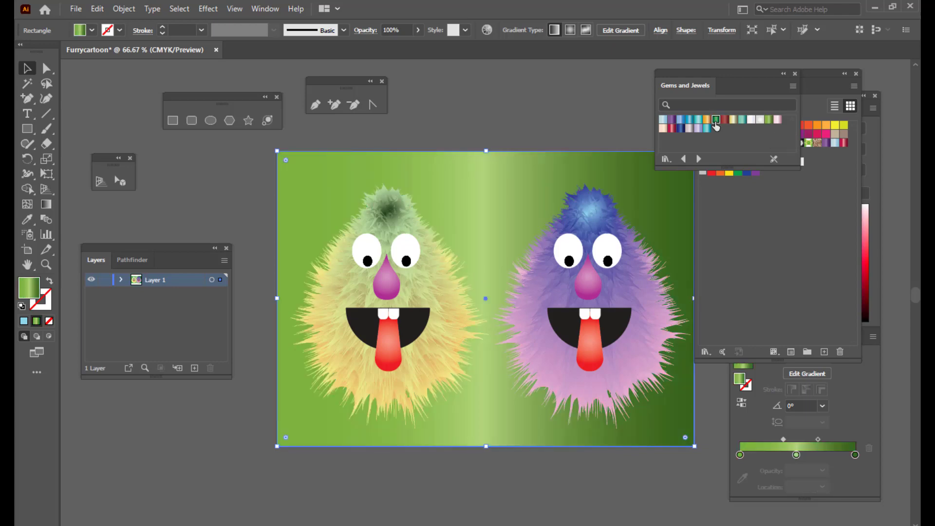
click(716, 121)
click(707, 119)
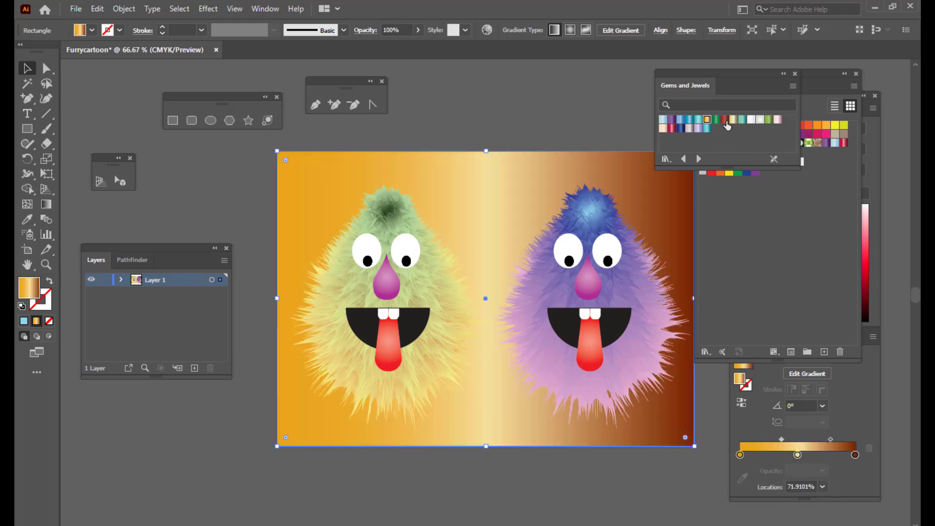
click(725, 120)
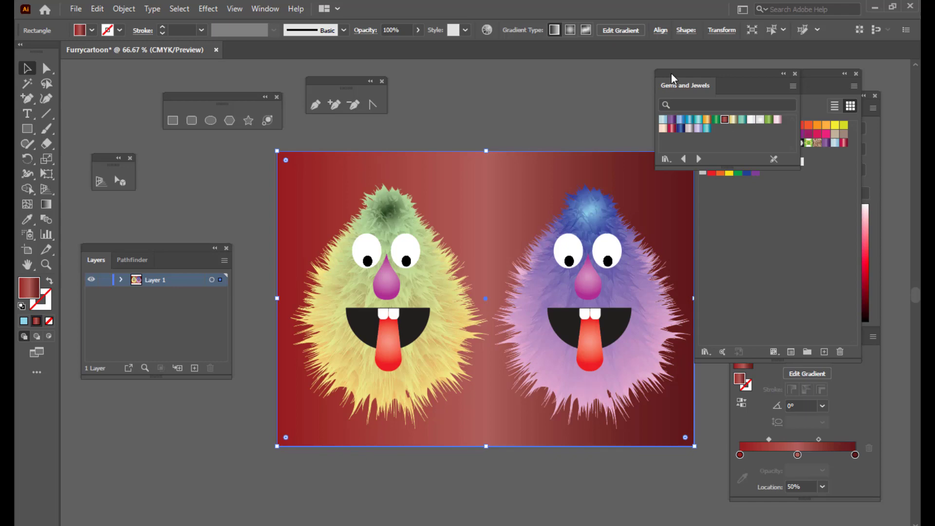
Move the Gems and Jewels gradient library clear of the artboard and deselect the background rectangle.
drag(672, 79, 711, 80)
click(608, 119)
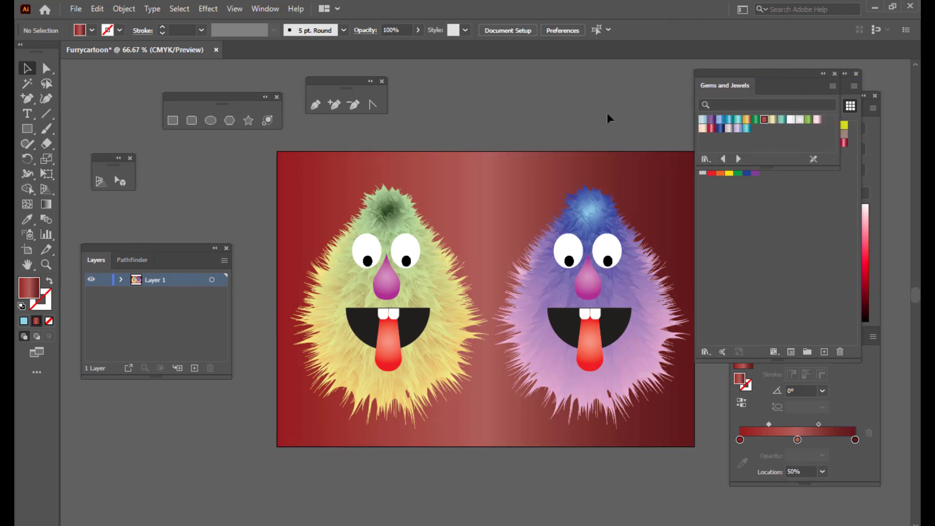
key(ctrl+minus)
Apply a Multiply drop shadow to the yellow-green character with 75% opacity, 7 pt X and Y offsets and 5 pt blur.
click(440, 248)
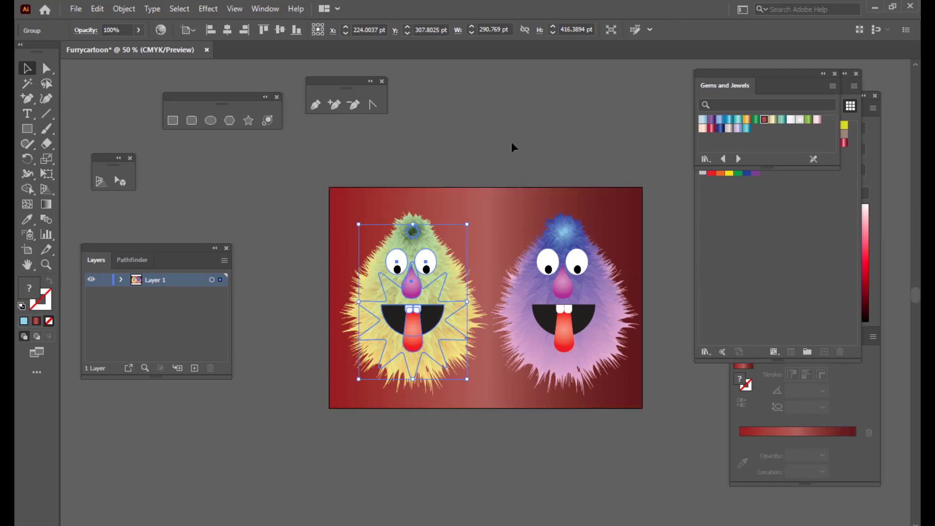
click(200, 9)
mouse_move(265, 151)
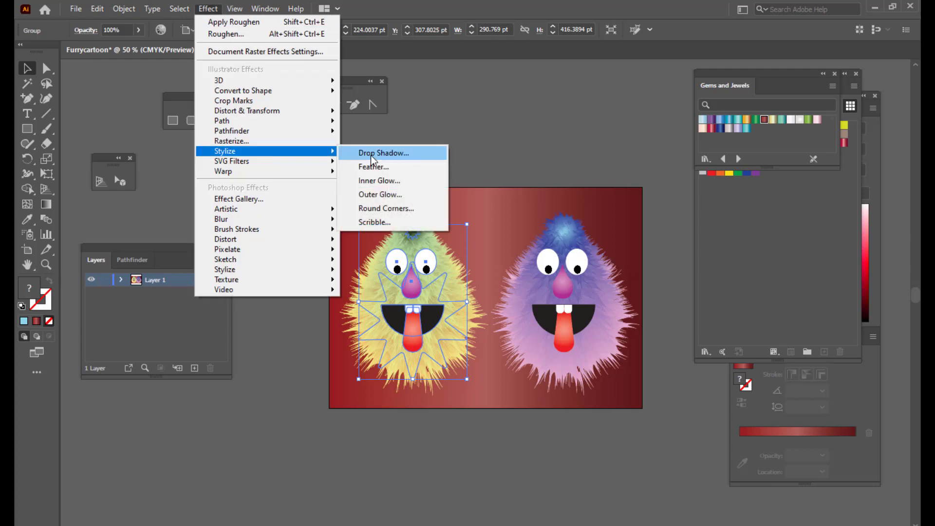
click(373, 157)
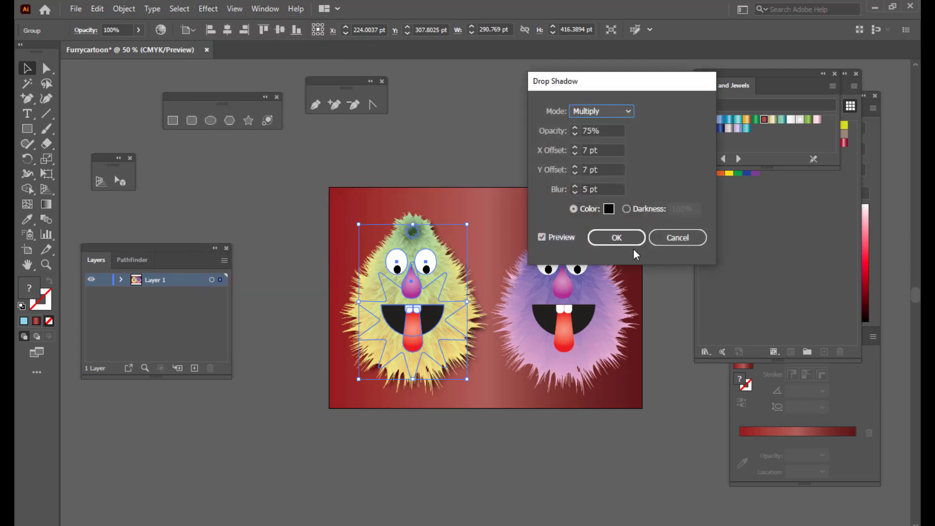
click(614, 235)
click(523, 140)
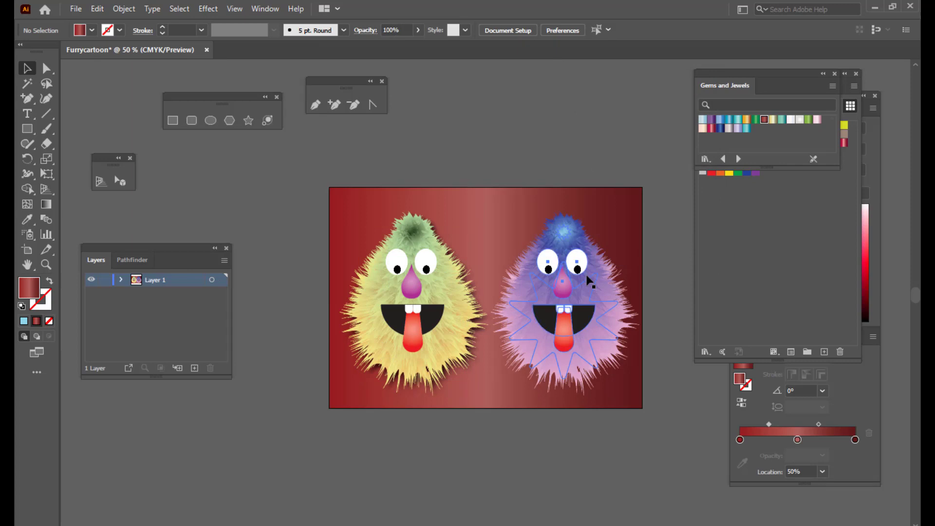
Give the blue-pink character the same black Multiply drop shadow, with 75% opacity, 7 pt offsets and 5 pt blur.
click(594, 264)
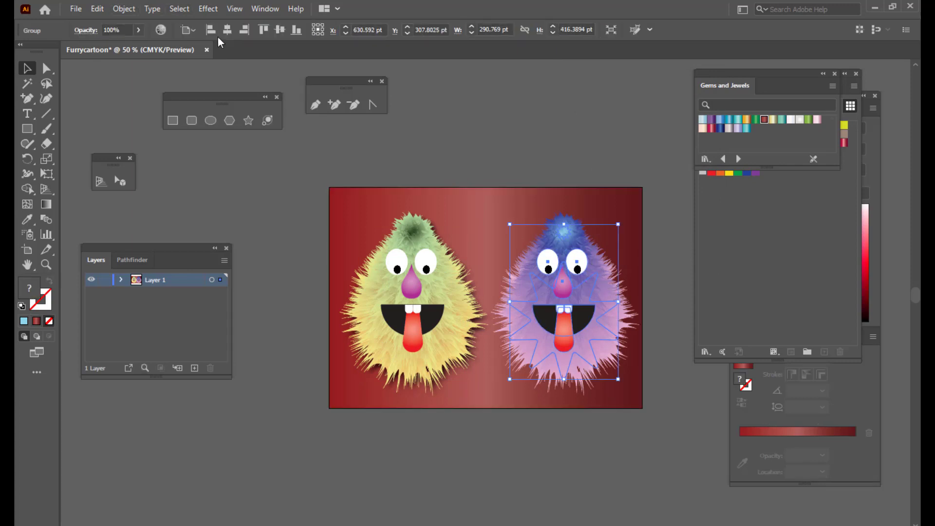
click(208, 8)
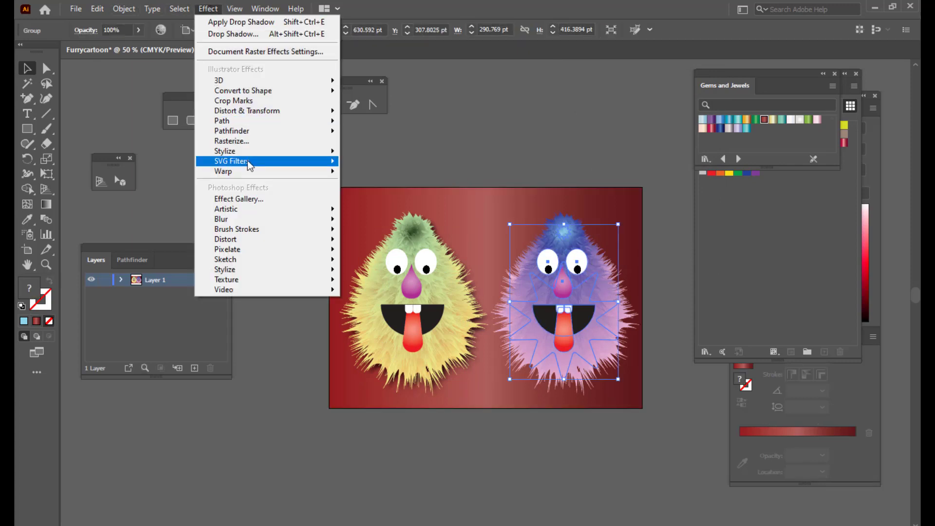
mouse_move(251, 152)
click(368, 153)
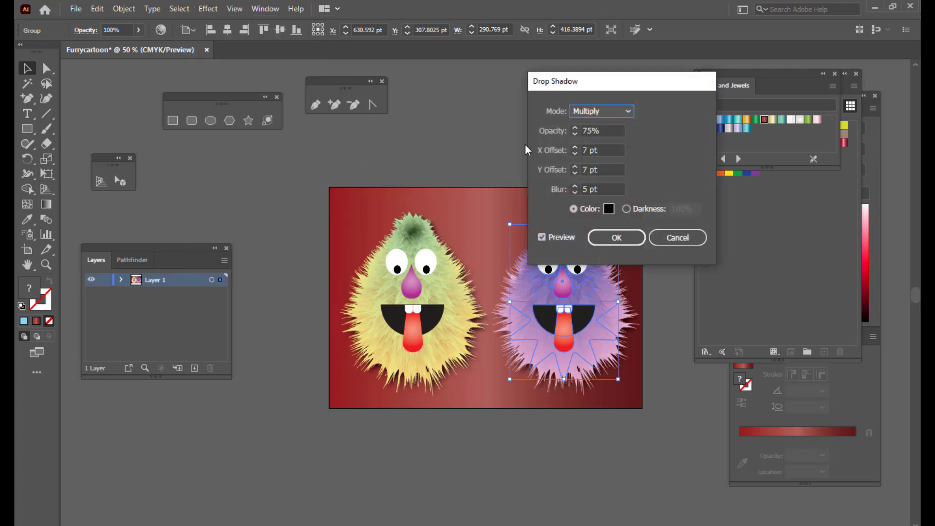
click(609, 238)
click(586, 133)
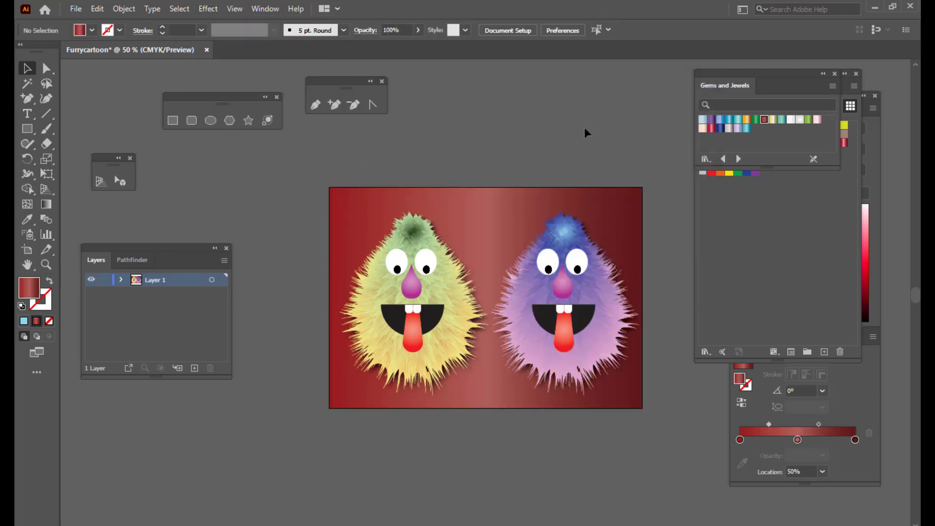
Close the Gems and Jewels library and move the Swatches panel clear of the artboard.
scroll(619, 179, up, 1)
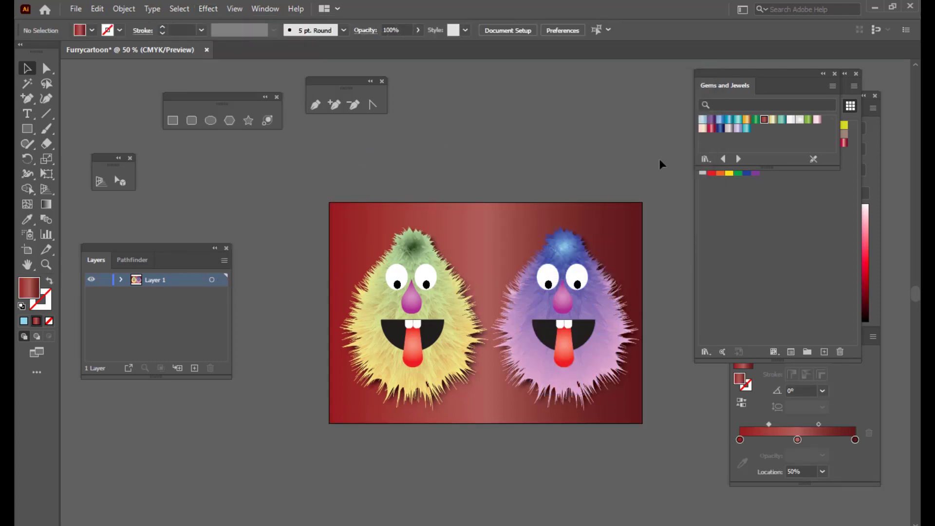
key(ctrl+plus)
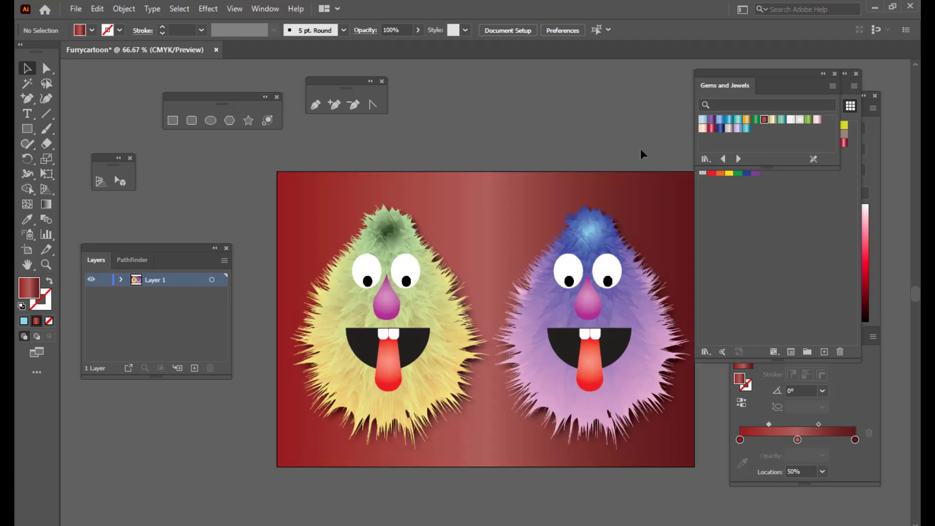
drag(710, 74, 765, 84)
click(708, 74)
drag(709, 77, 749, 77)
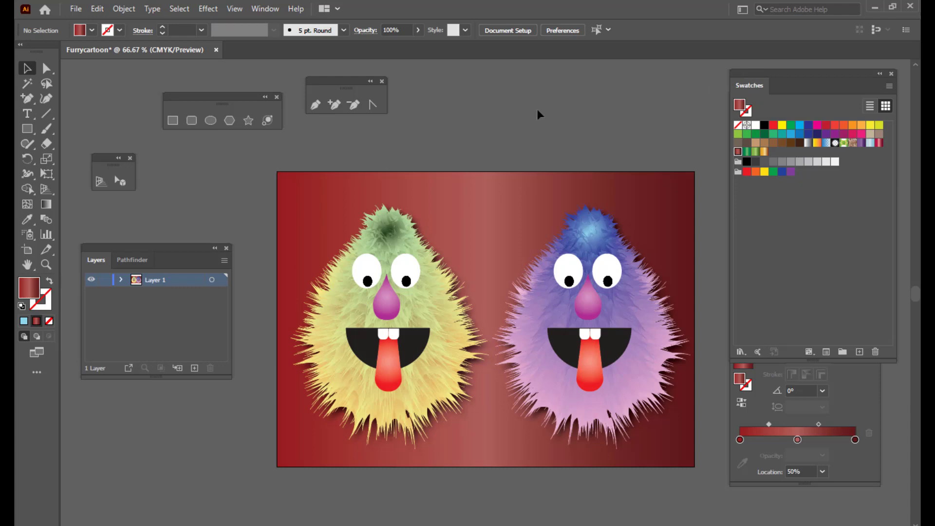
scroll(548, 117, down, 2)
scroll(570, 119, up, 1)
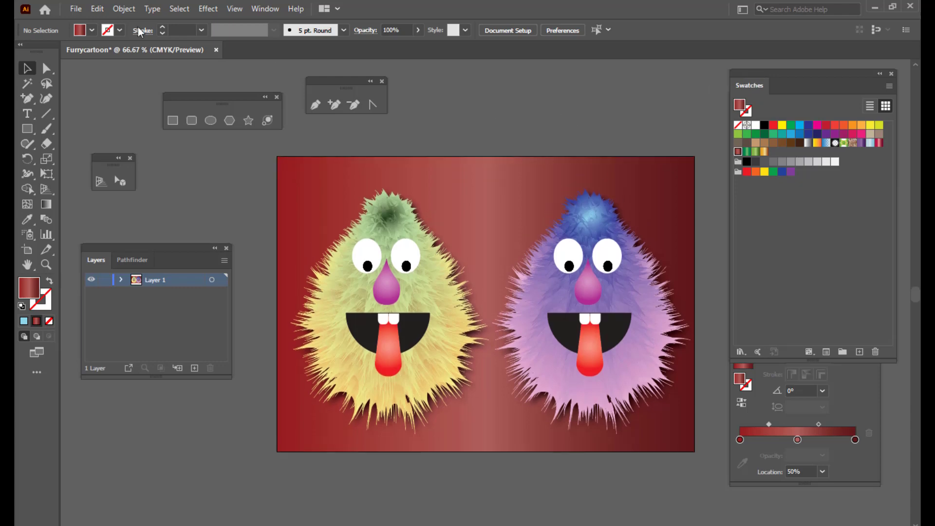
Export the artwork to the Desktop as a PNG named Furrycartoon, at 72 ppi with type-optimized anti-aliasing and a transparent background.
click(75, 9)
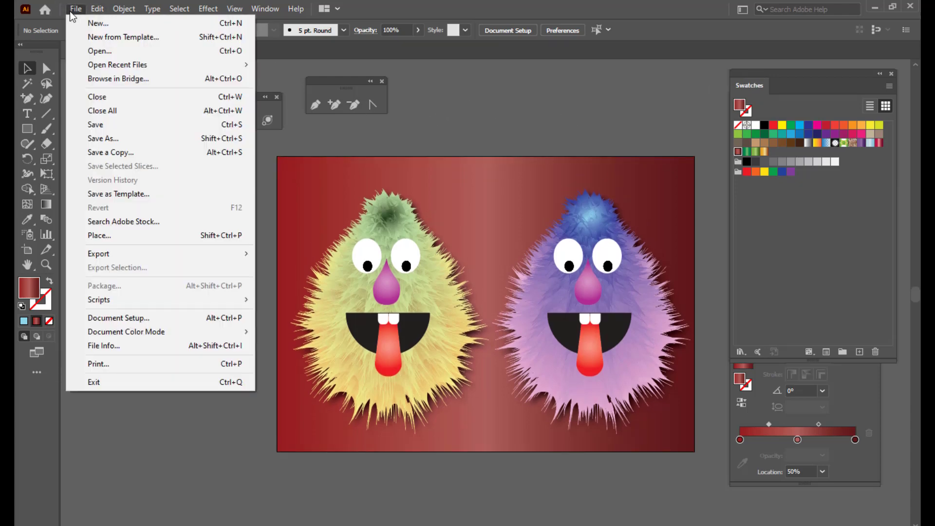
mouse_move(141, 254)
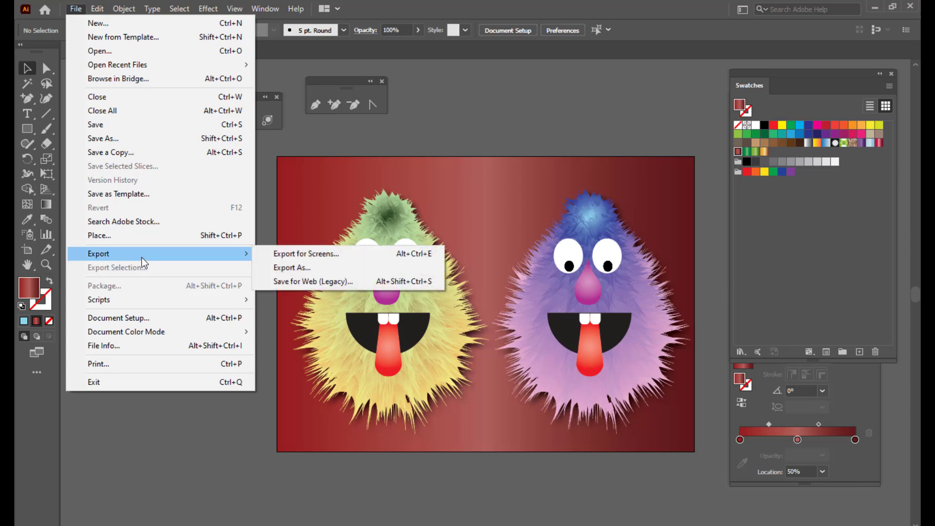
click(289, 270)
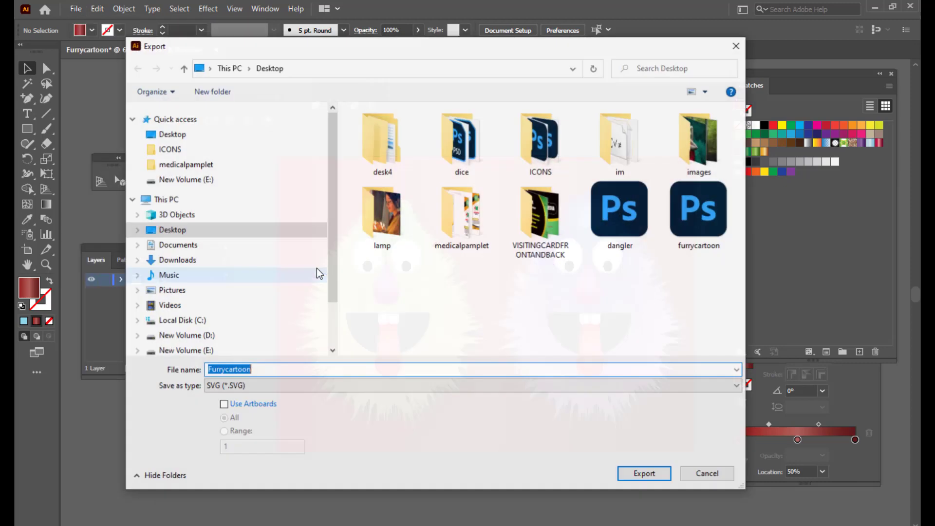
drag(323, 51, 380, 49)
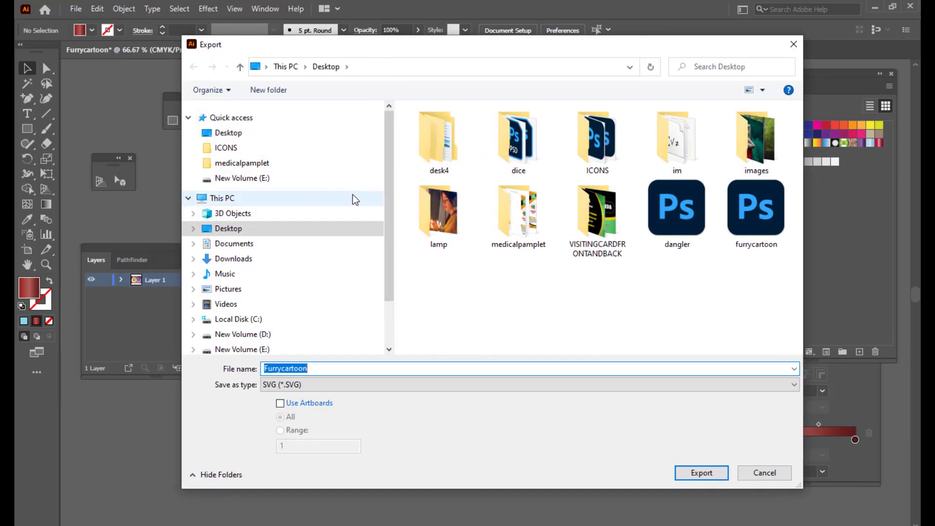
click(334, 385)
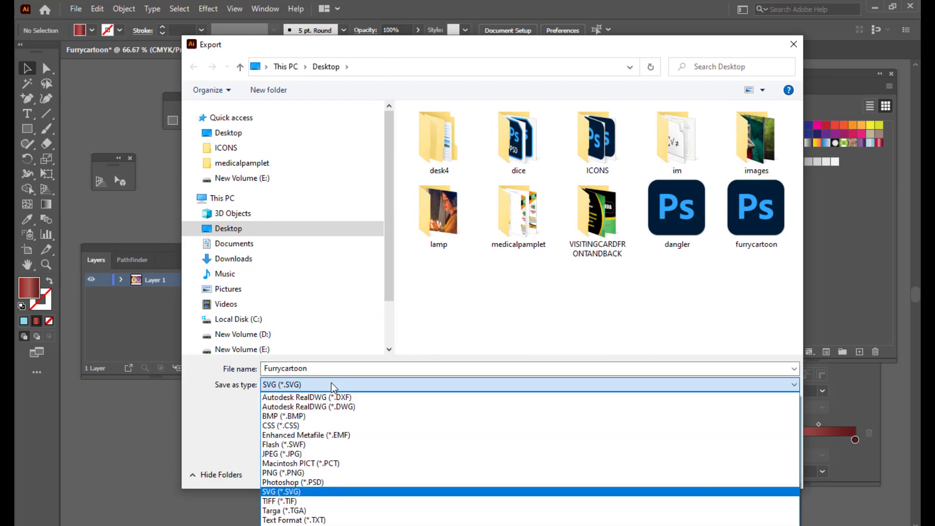
click(301, 474)
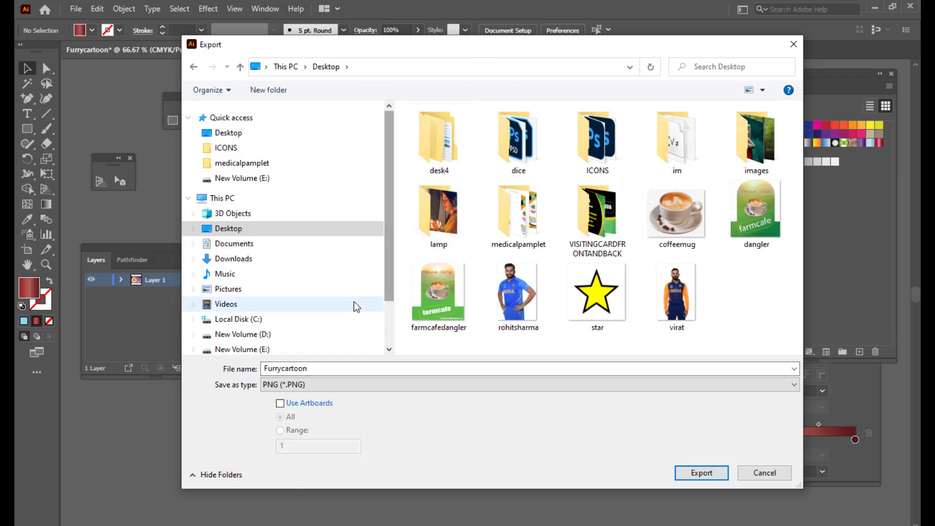
drag(417, 51, 388, 37)
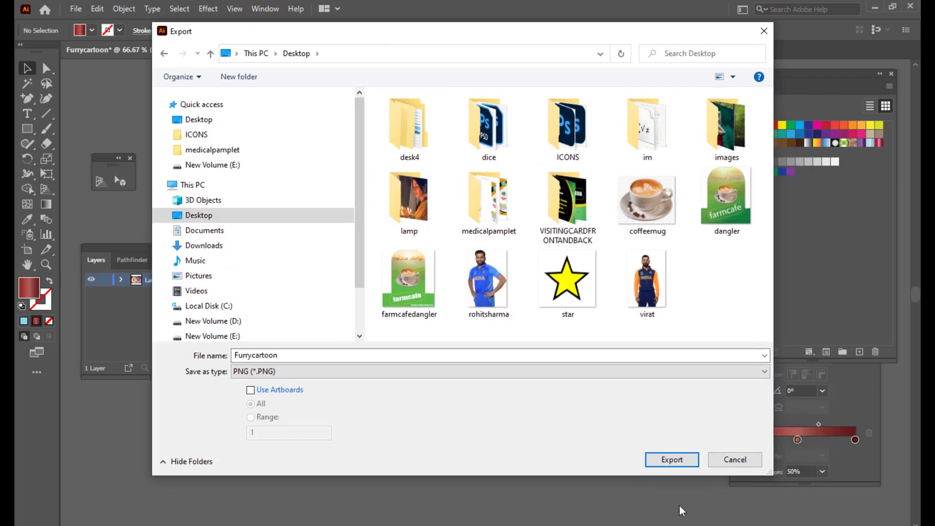
click(680, 463)
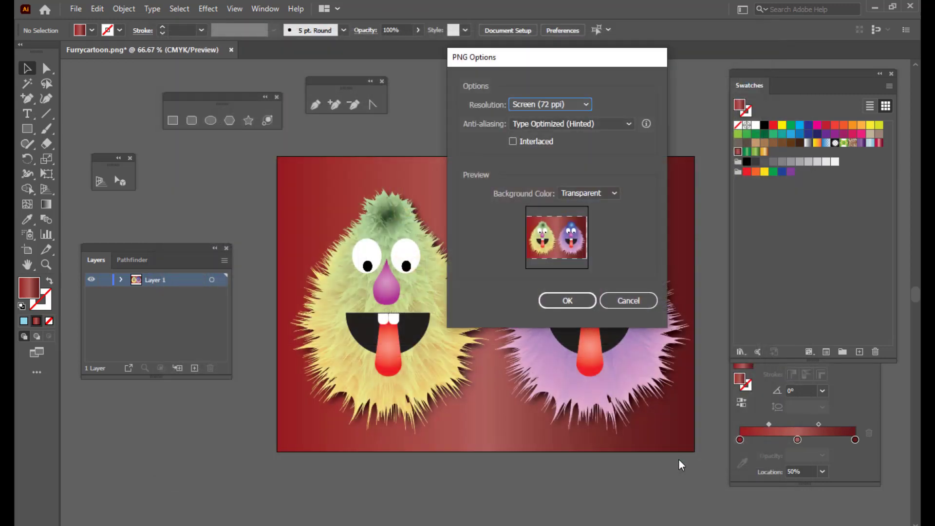
click(565, 299)
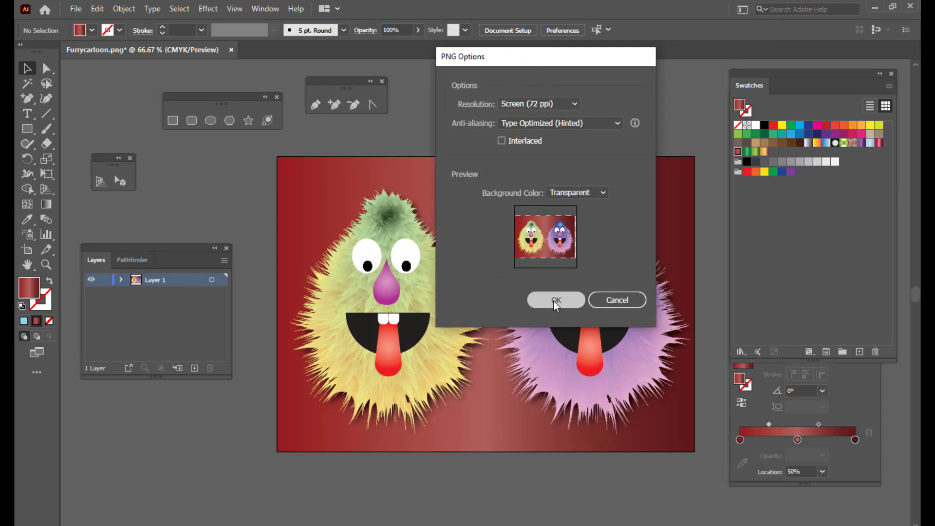
Minimize the drawing program and open the exported Furrycartoon PNG from the desktop in Photos.
click(875, 7)
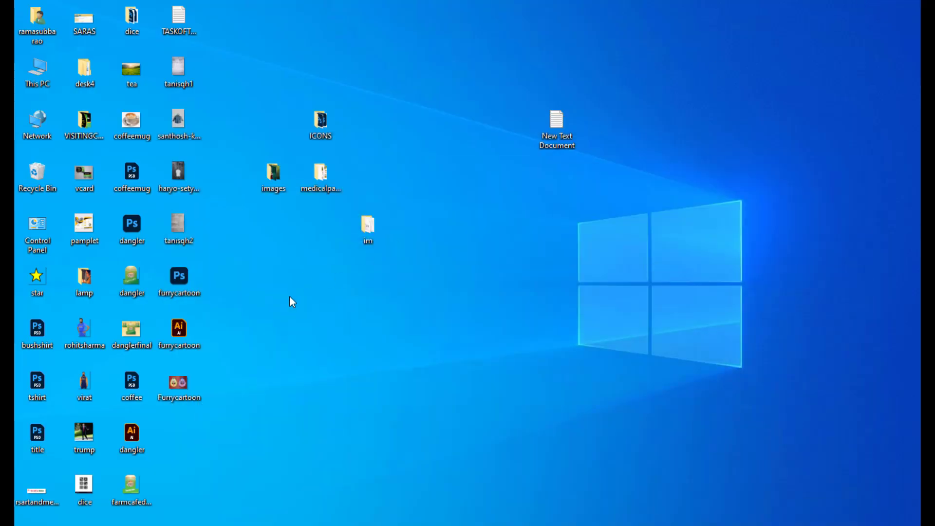
right_click(176, 382)
mouse_move(218, 335)
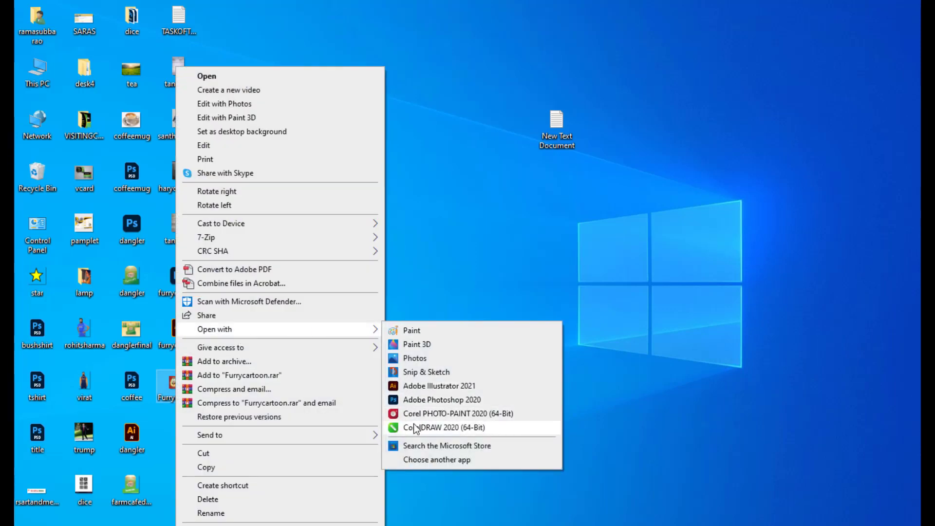
click(427, 358)
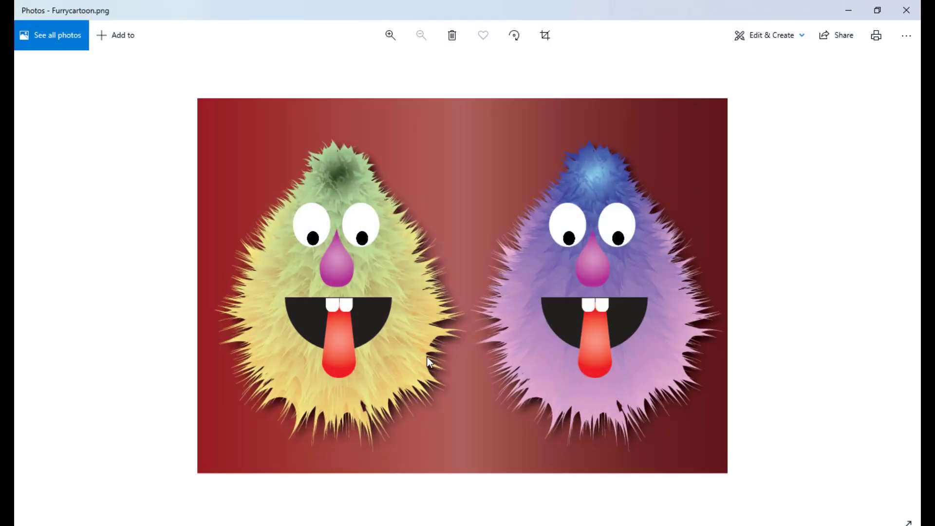